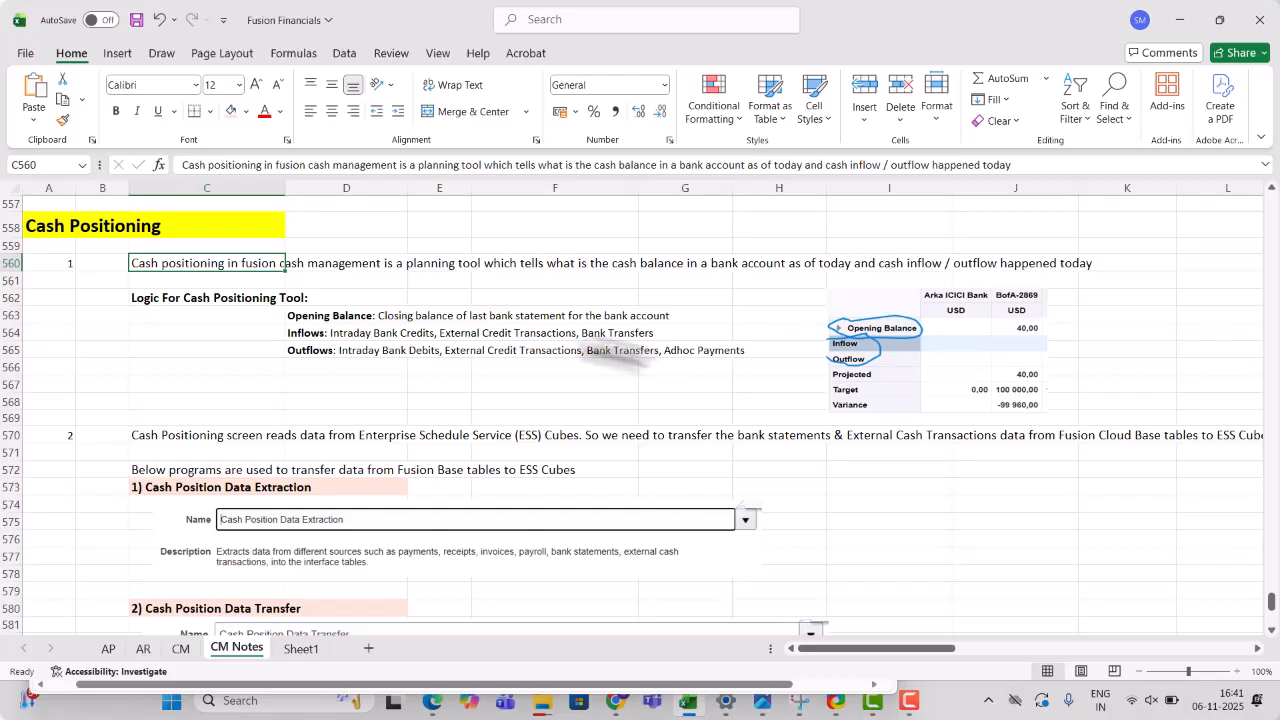
- Select cell D563 and draw a blue pen loop around Inflow in the pasted cash position image
{"action": "left_click", "coordinate": [314, 318]}
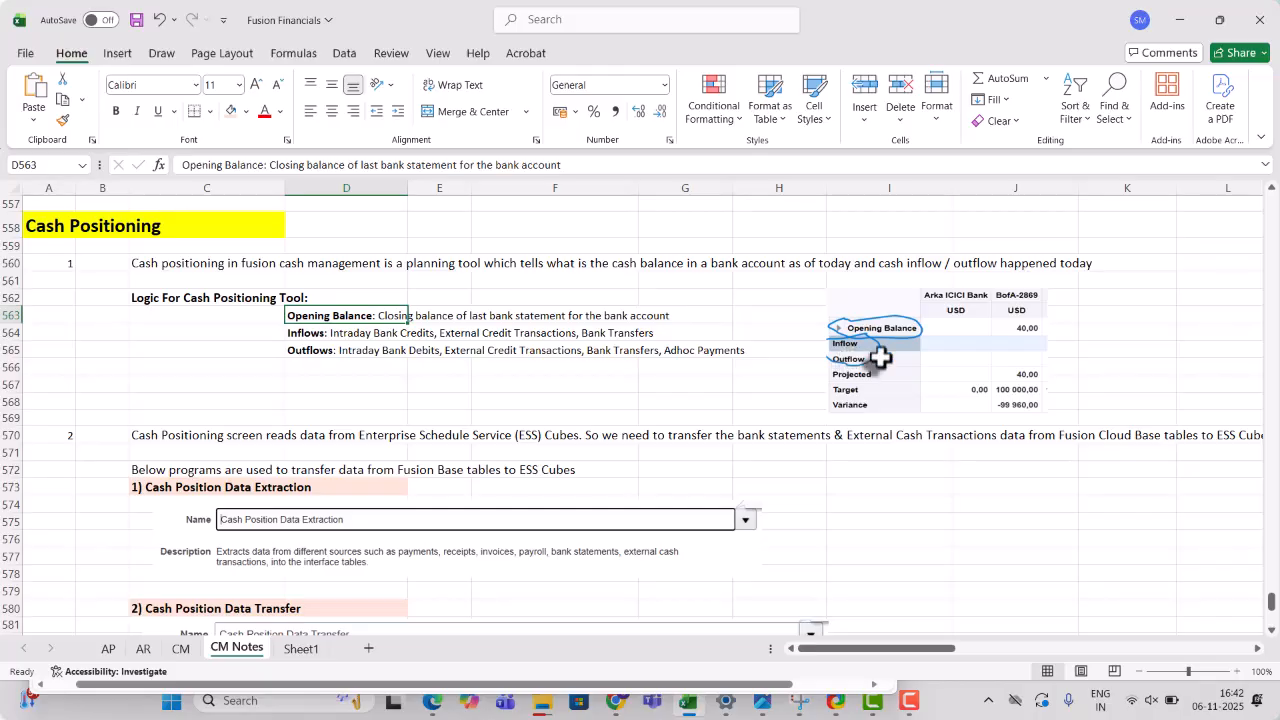
{"action": "left_click_drag", "start_coordinate": [880, 357], "coordinate": [852, 348]}
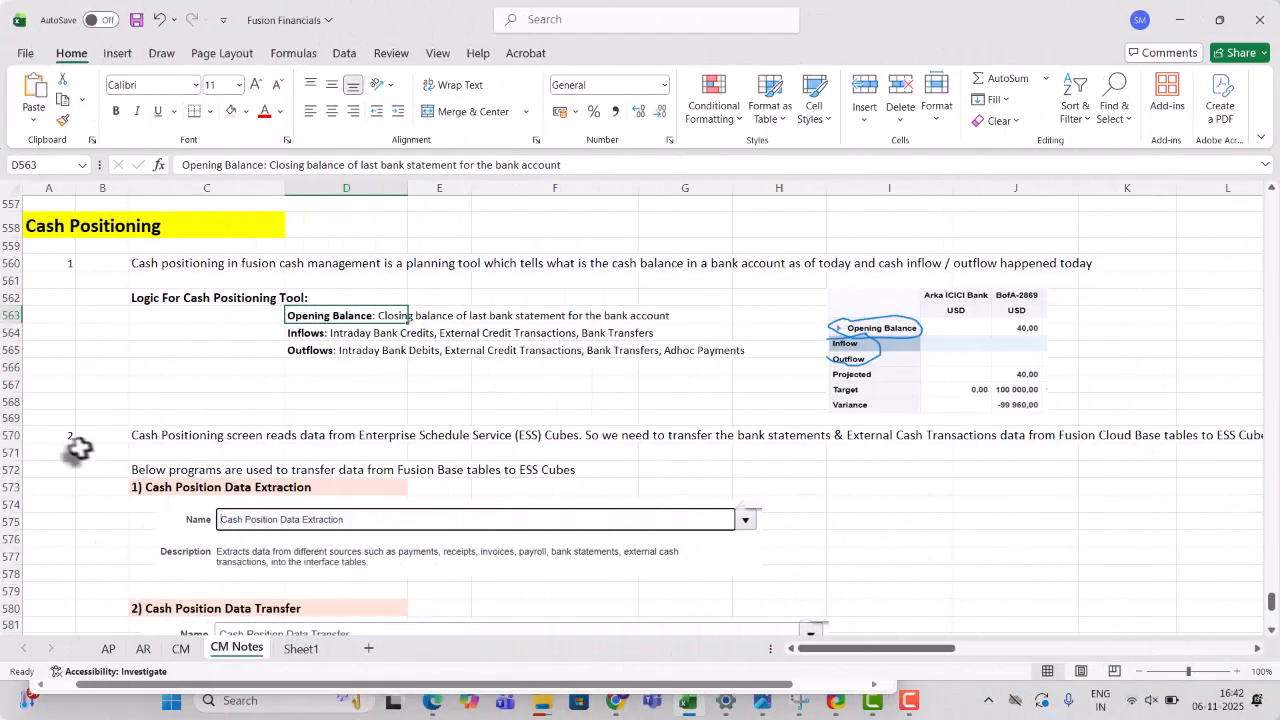
{"action": "left_click", "coordinate": [63, 438]}
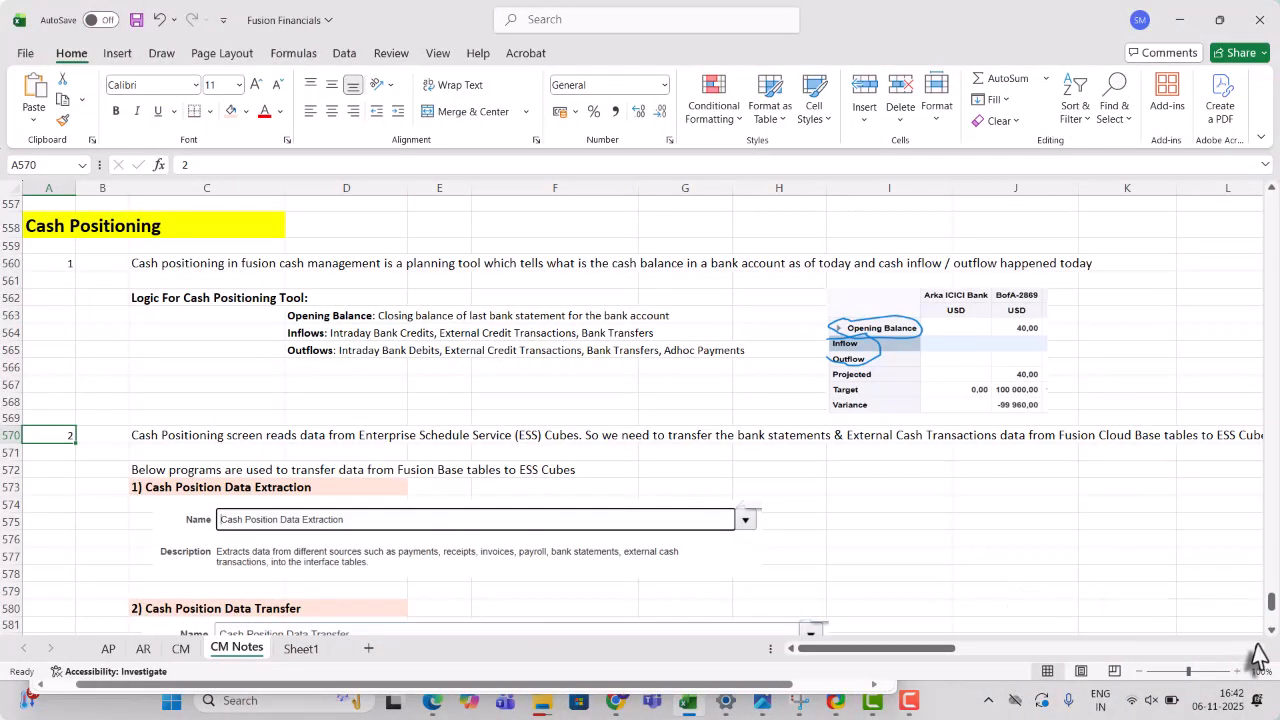
{"action": "left_click", "coordinate": [1270, 632]}
{"action": "left_click", "coordinate": [1270, 632]}
{"action": "left_click", "coordinate": [1270, 632]}
{"action": "left_click", "coordinate": [1270, 632]}
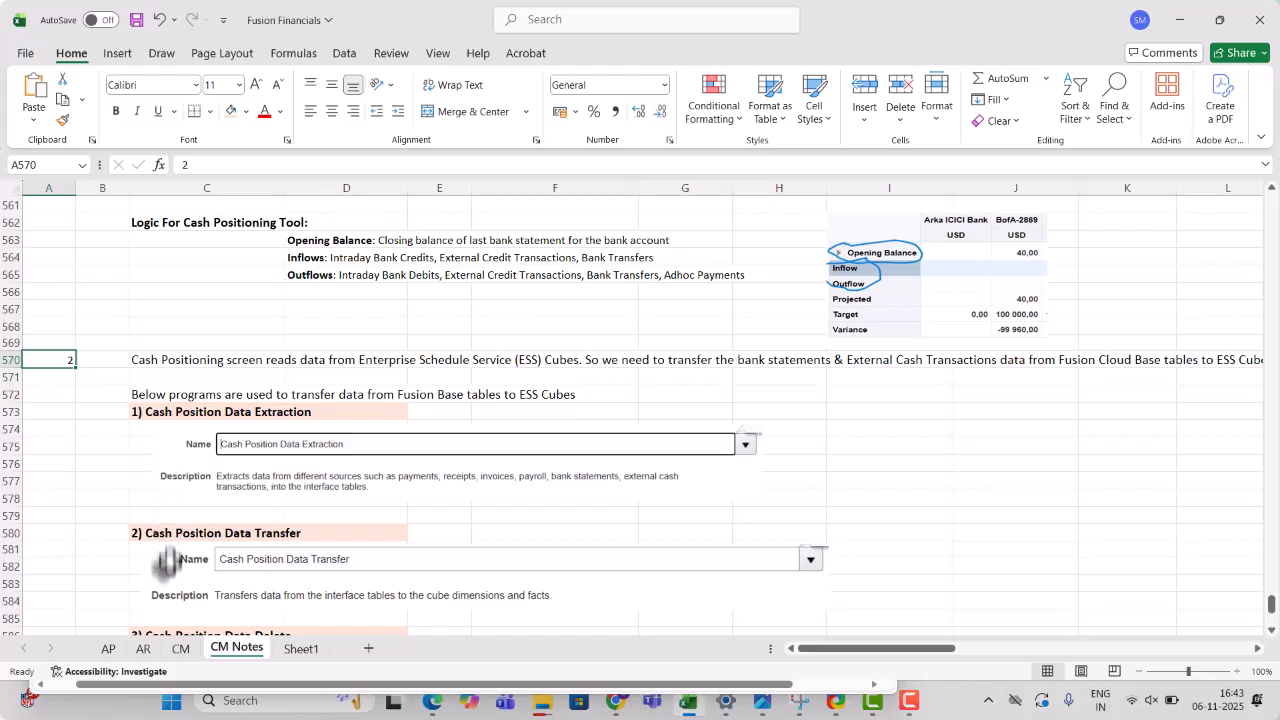
{"action": "left_click", "coordinate": [214, 414]}
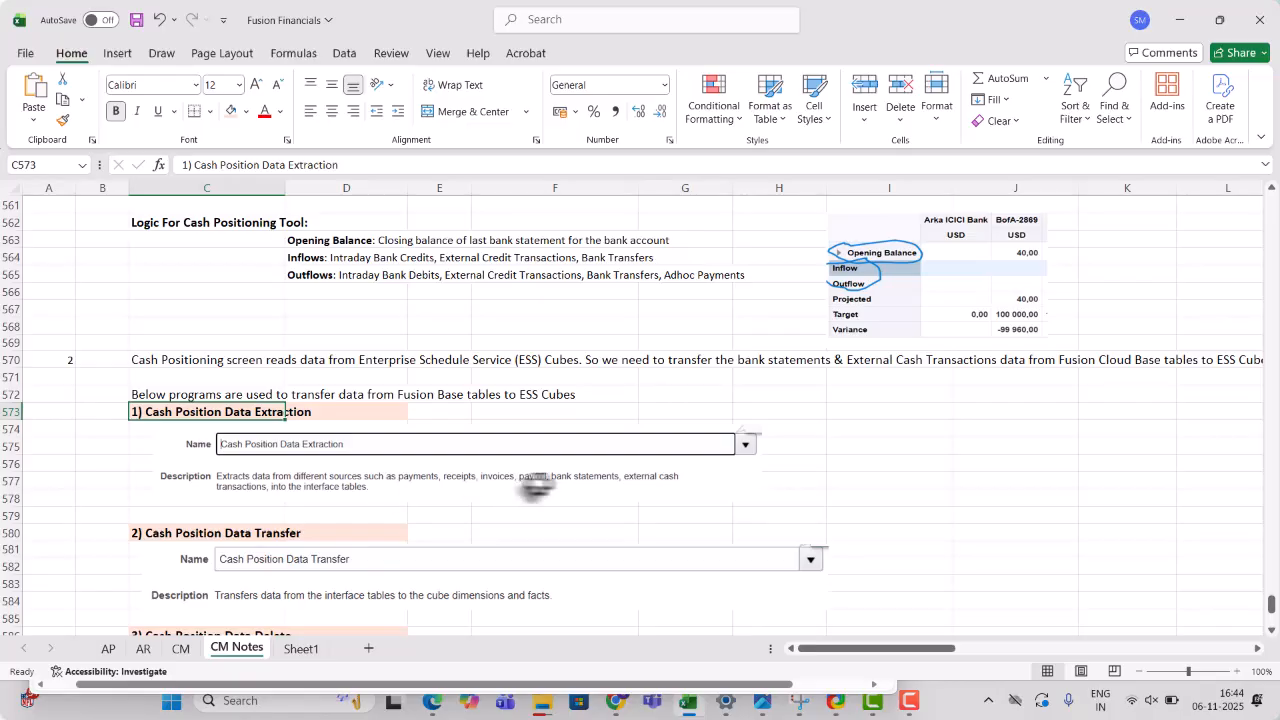
{"action": "left_click", "coordinate": [1272, 631]}
{"action": "left_click", "coordinate": [1272, 631]}
{"action": "left_click", "coordinate": [1272, 631]}
{"action": "left_click", "coordinate": [1272, 631]}
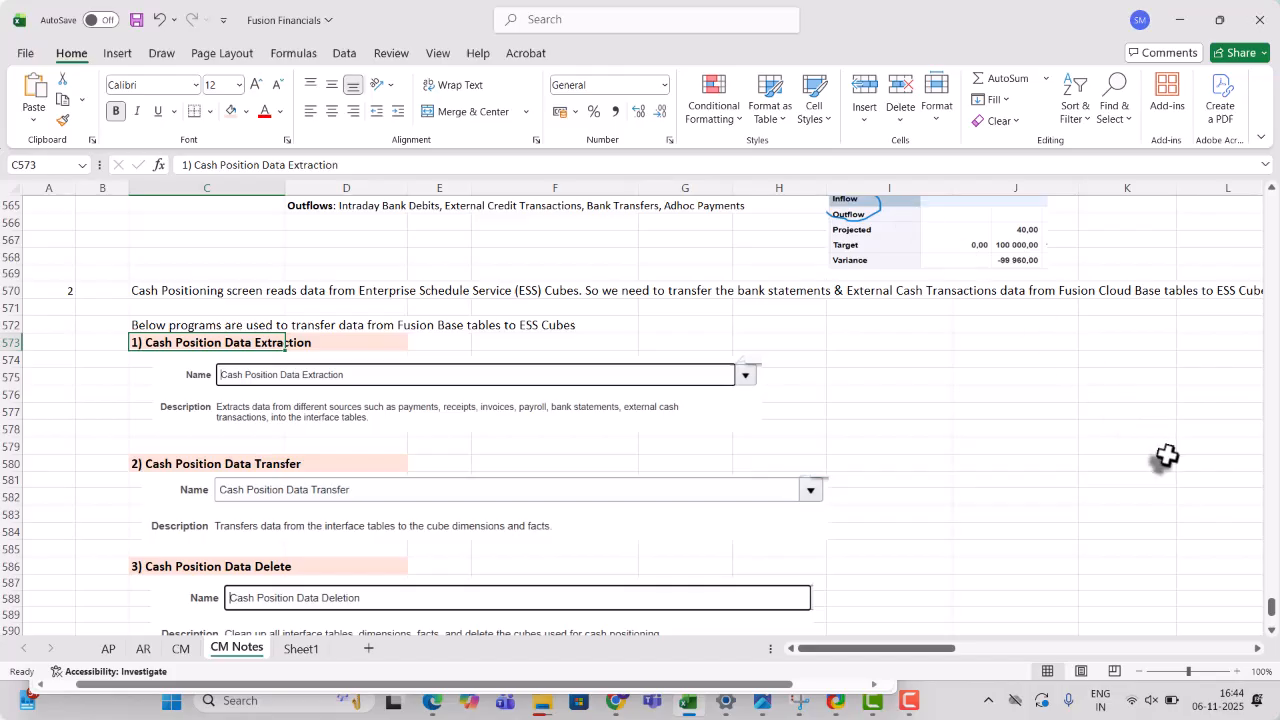
{"action": "left_click", "coordinate": [1271, 631]}
{"action": "left_click", "coordinate": [1271, 631]}
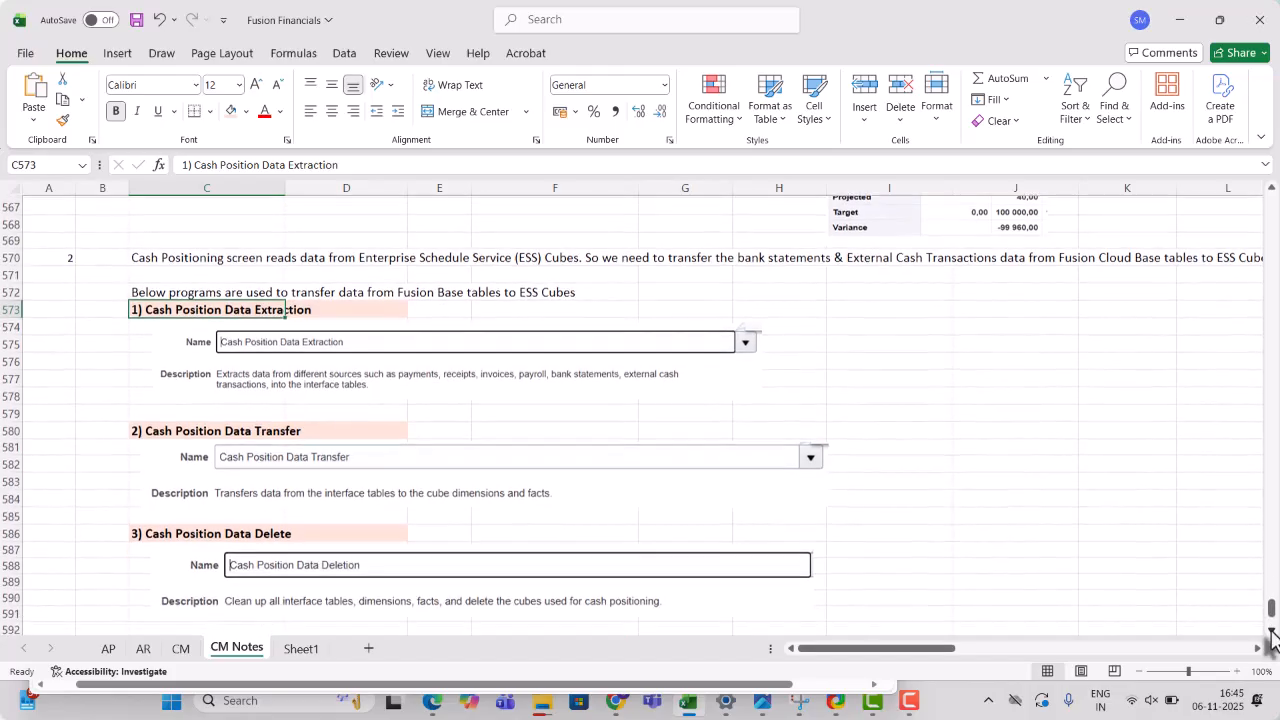
{"action": "left_click", "coordinate": [1271, 631]}
{"action": "left_click", "coordinate": [1271, 631]}
{"action": "left_click", "coordinate": [1271, 631]}
{"action": "left_click", "coordinate": [1271, 631]}
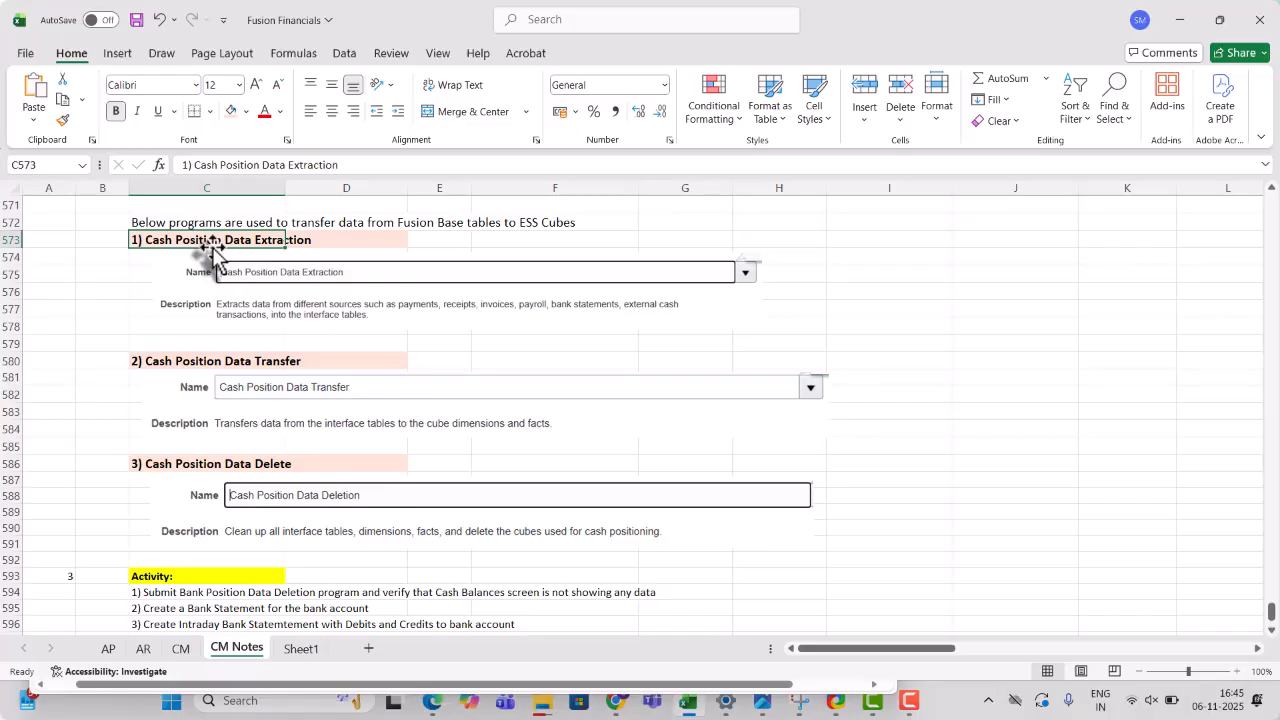
{"action": "left_click", "coordinate": [1272, 631]}
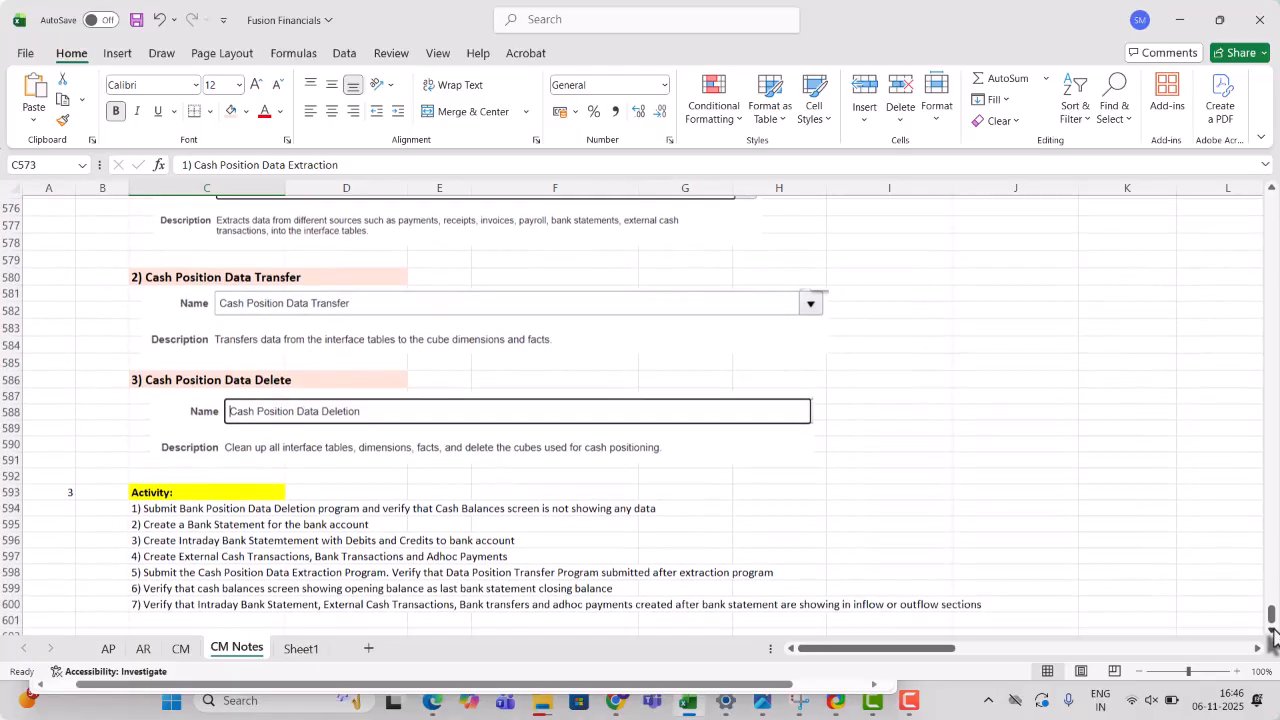
{"action": "left_click", "coordinate": [1272, 631]}
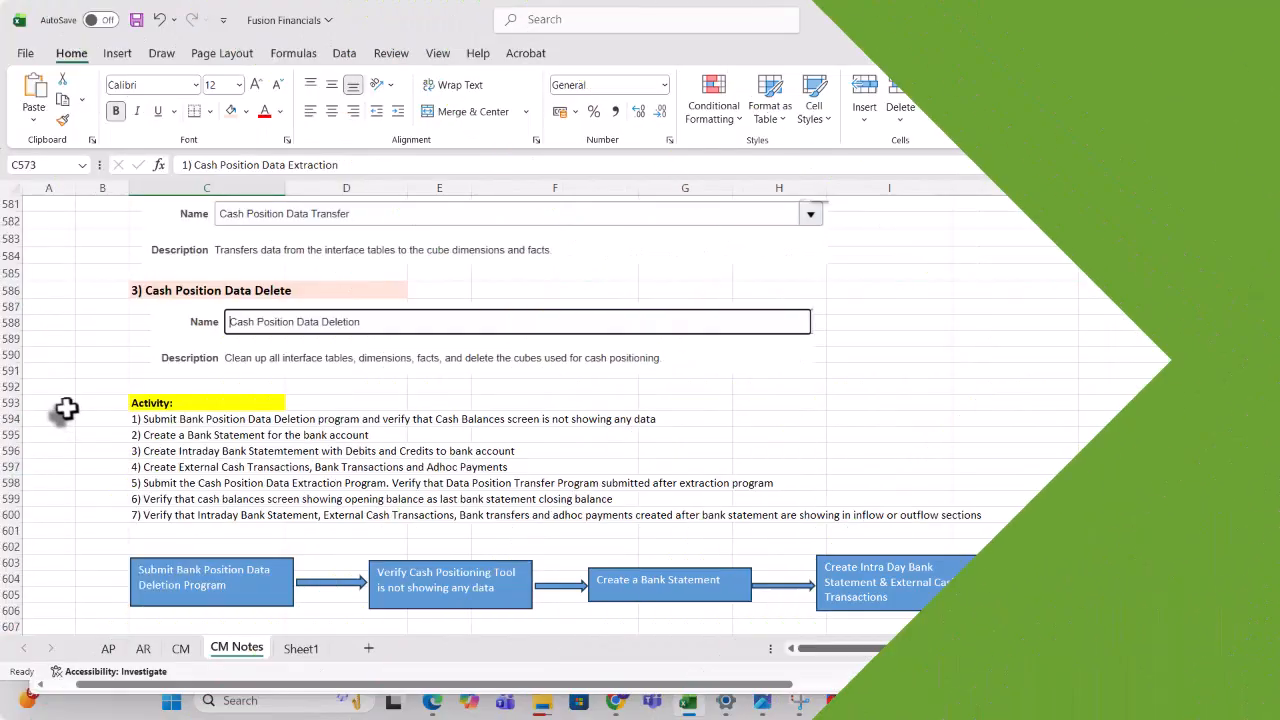
{"action": "left_click", "coordinate": [155, 404]}
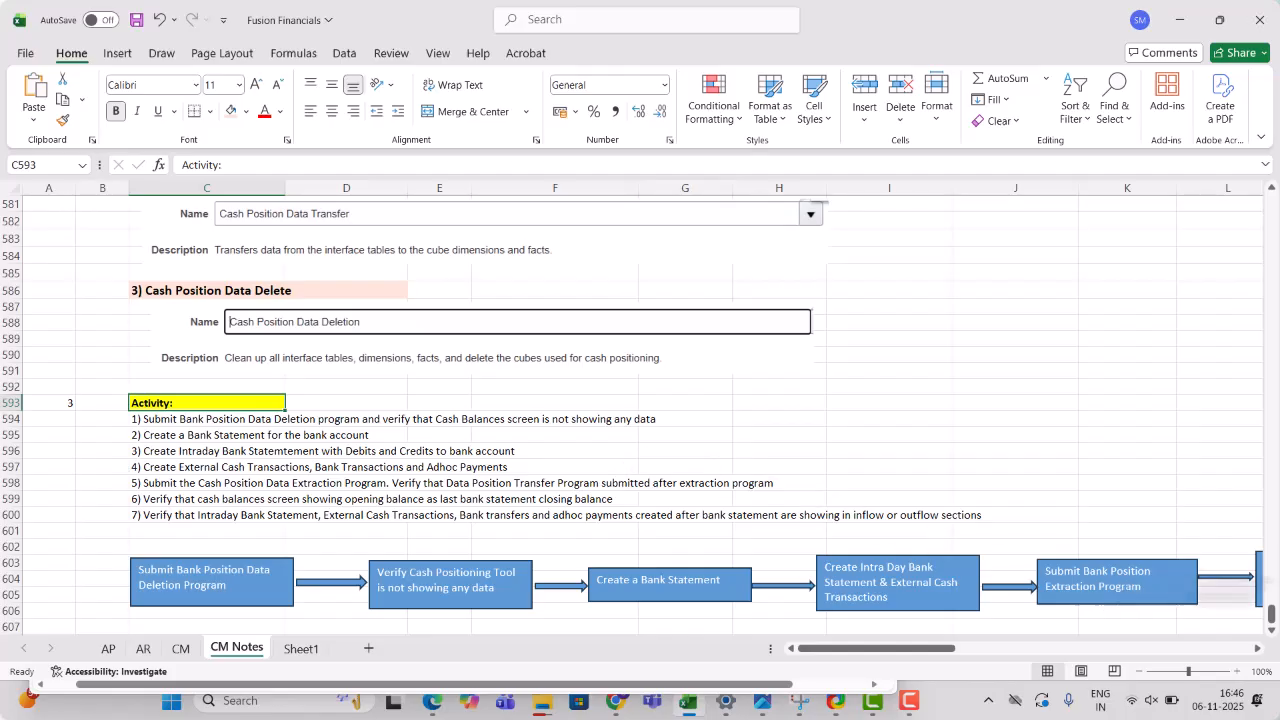
{"action": "left_click", "coordinate": [1271, 632]}
{"action": "left_click", "coordinate": [1271, 632]}
{"action": "left_click", "coordinate": [1271, 632]}
{"action": "left_click", "coordinate": [1271, 632]}
{"action": "left_click", "coordinate": [1271, 632]}
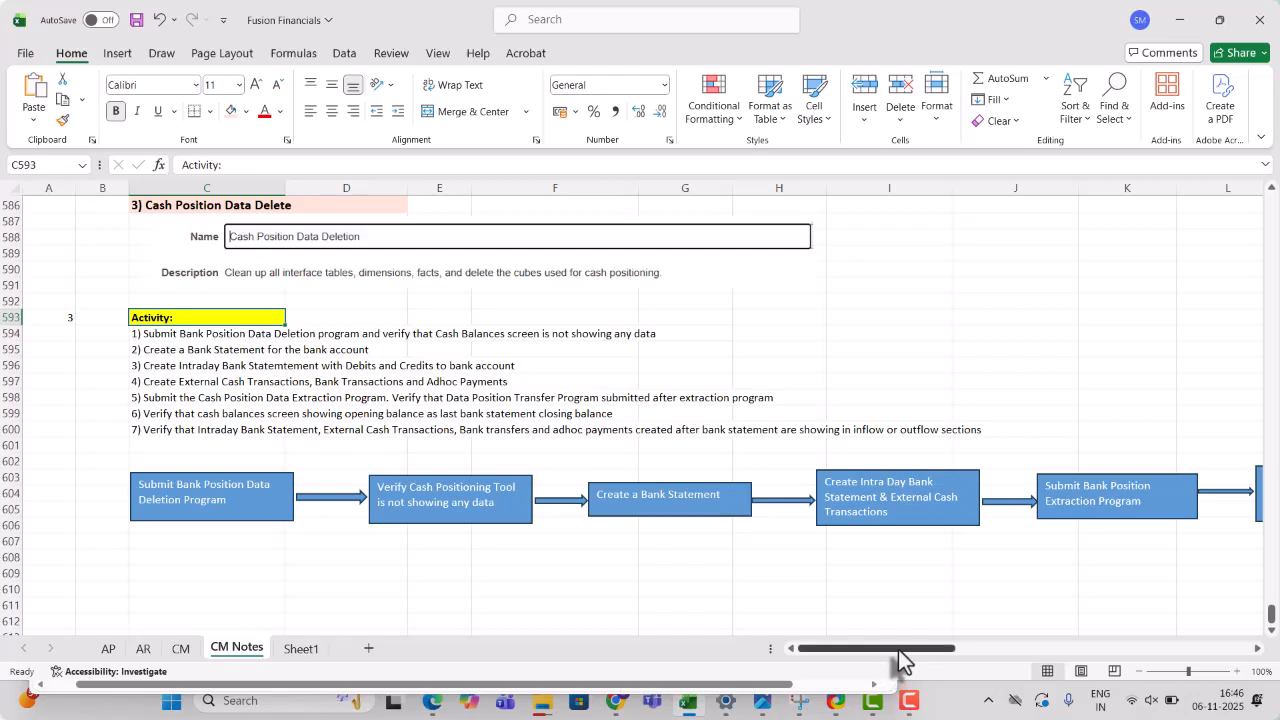
{"action": "right_click", "coordinate": [936, 655]}
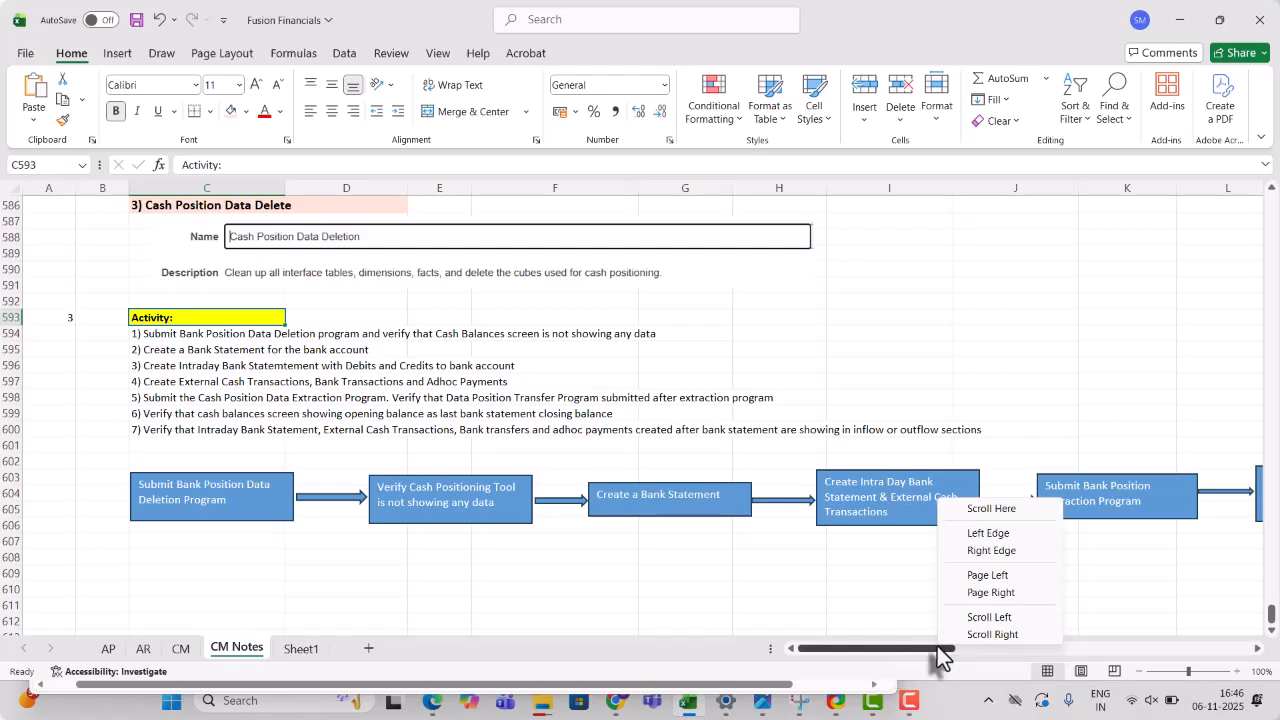
{"action": "left_click", "coordinate": [866, 492]}
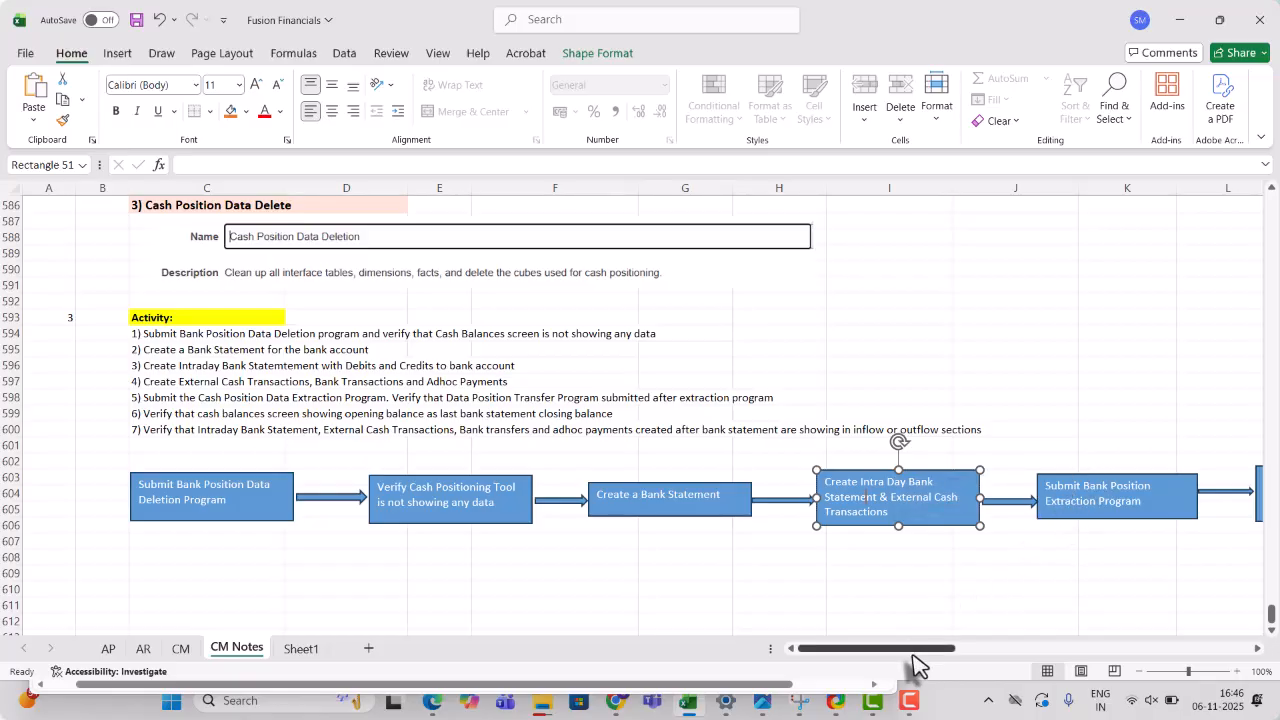
{"action": "left_click_drag", "start_coordinate": [908, 650], "coordinate": [940, 655]}
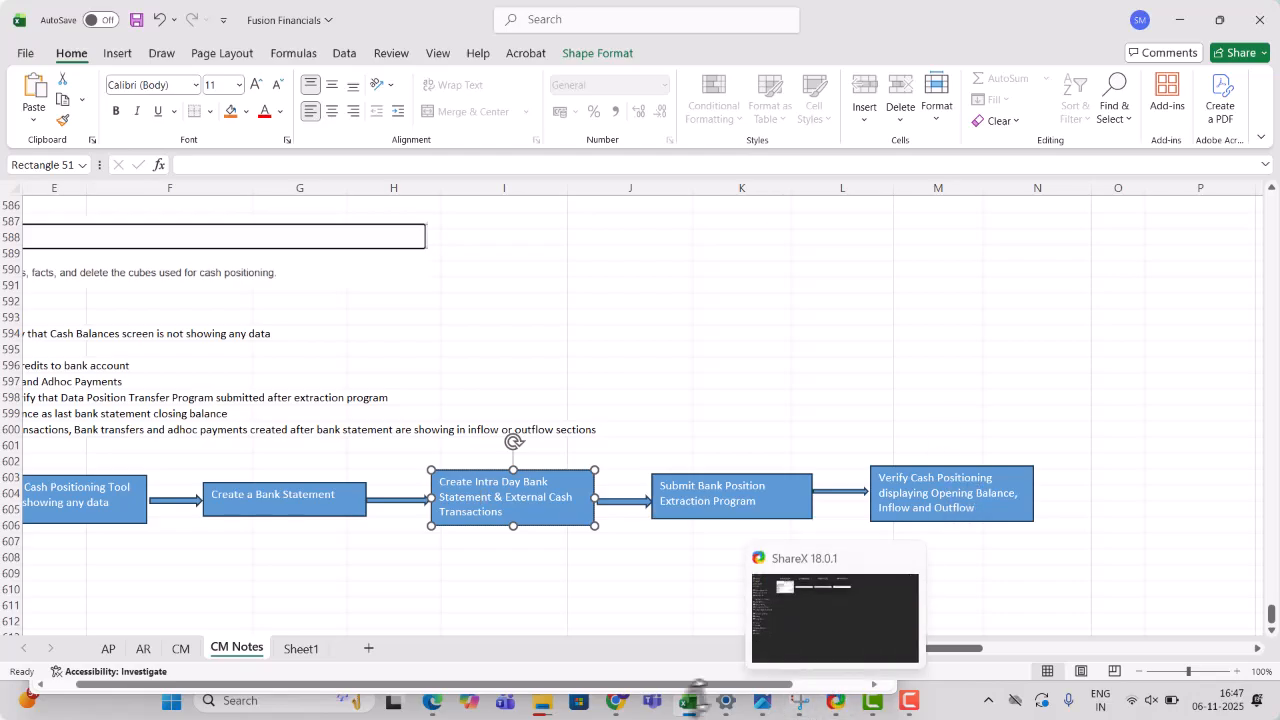
- Open Cash Balances from the Cash Management group and select the BofA-2869 bank account
{"action": "left_click", "coordinate": [621, 706]}
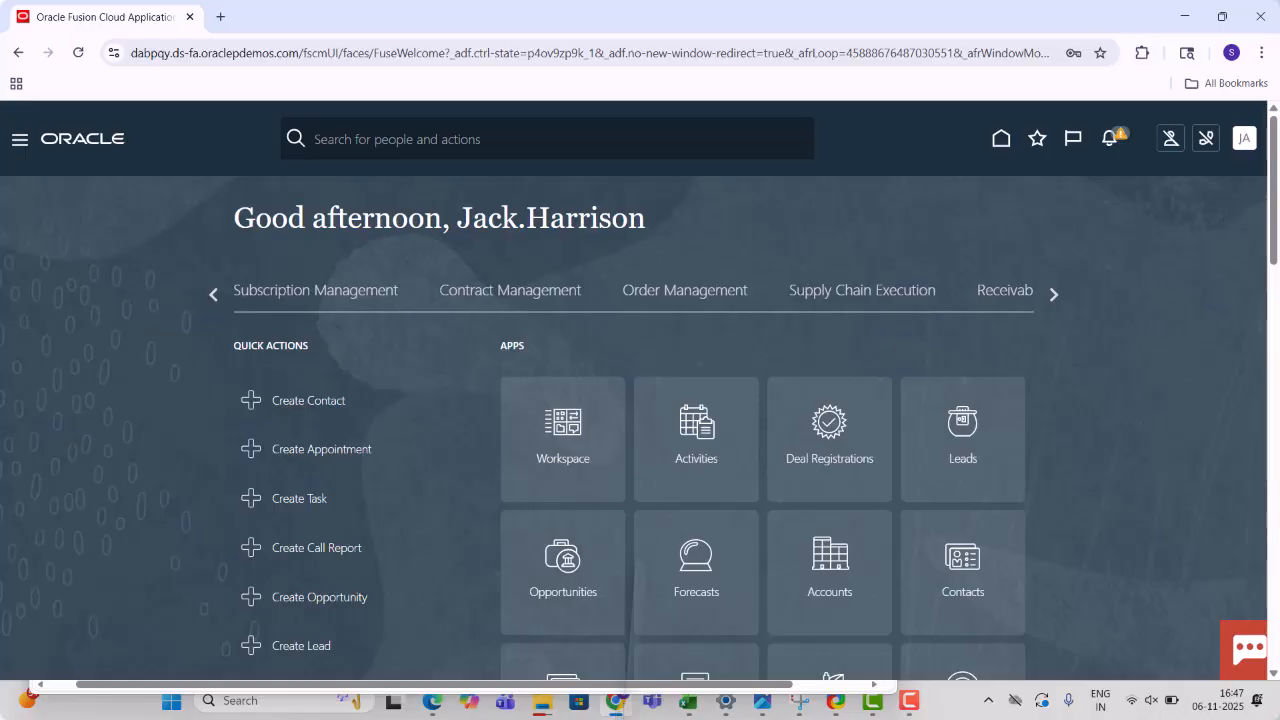
{"action": "left_click", "coordinate": [1054, 296]}
{"action": "left_click", "coordinate": [1054, 296]}
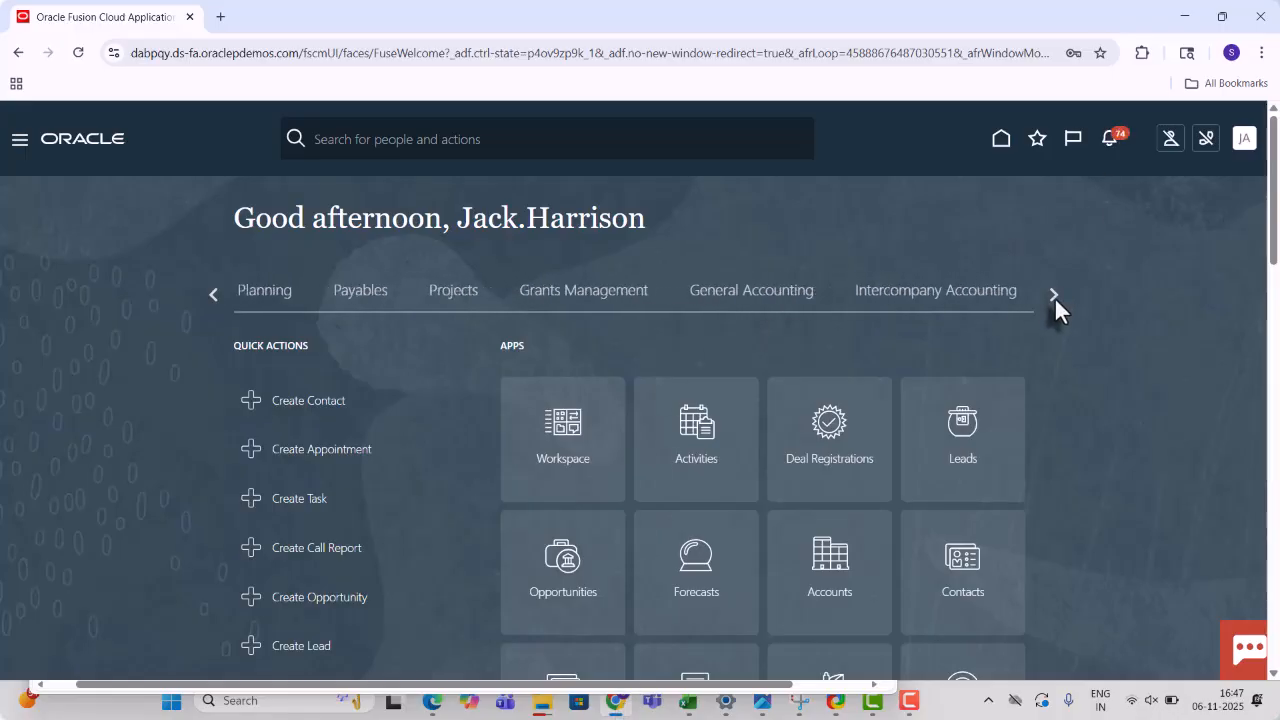
{"action": "left_click", "coordinate": [838, 298]}
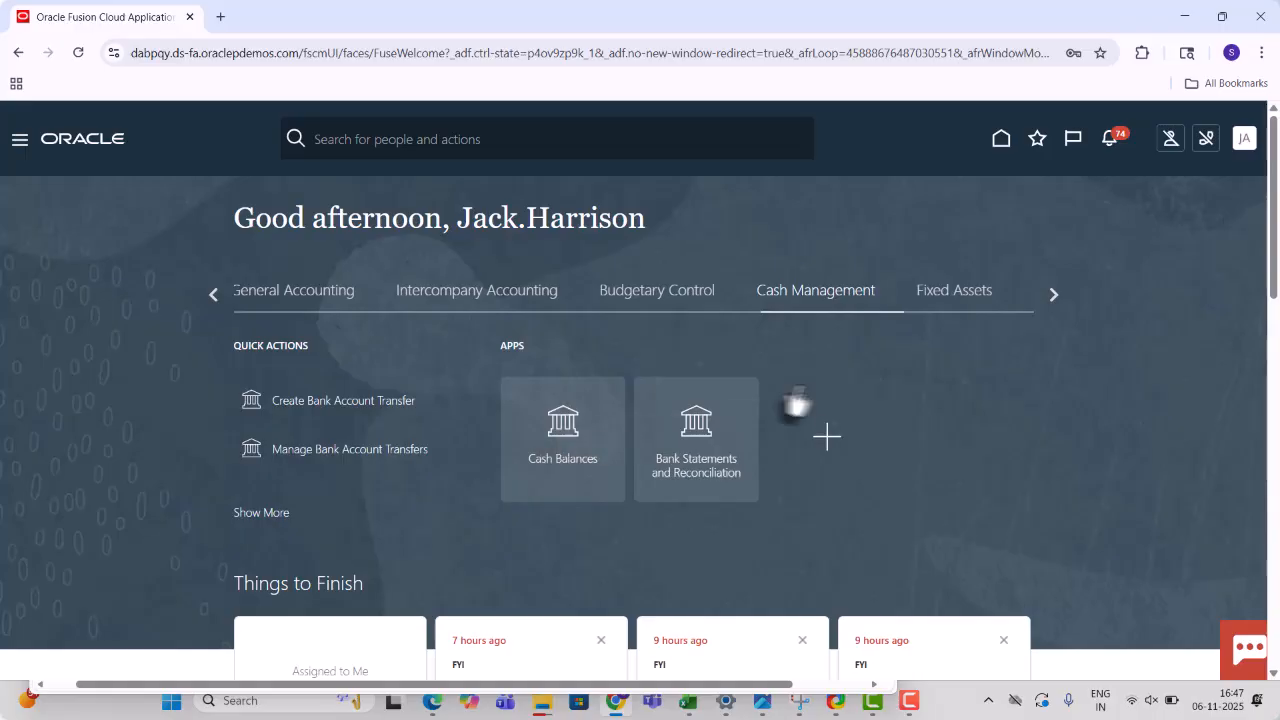
{"action": "left_click", "coordinate": [560, 432]}
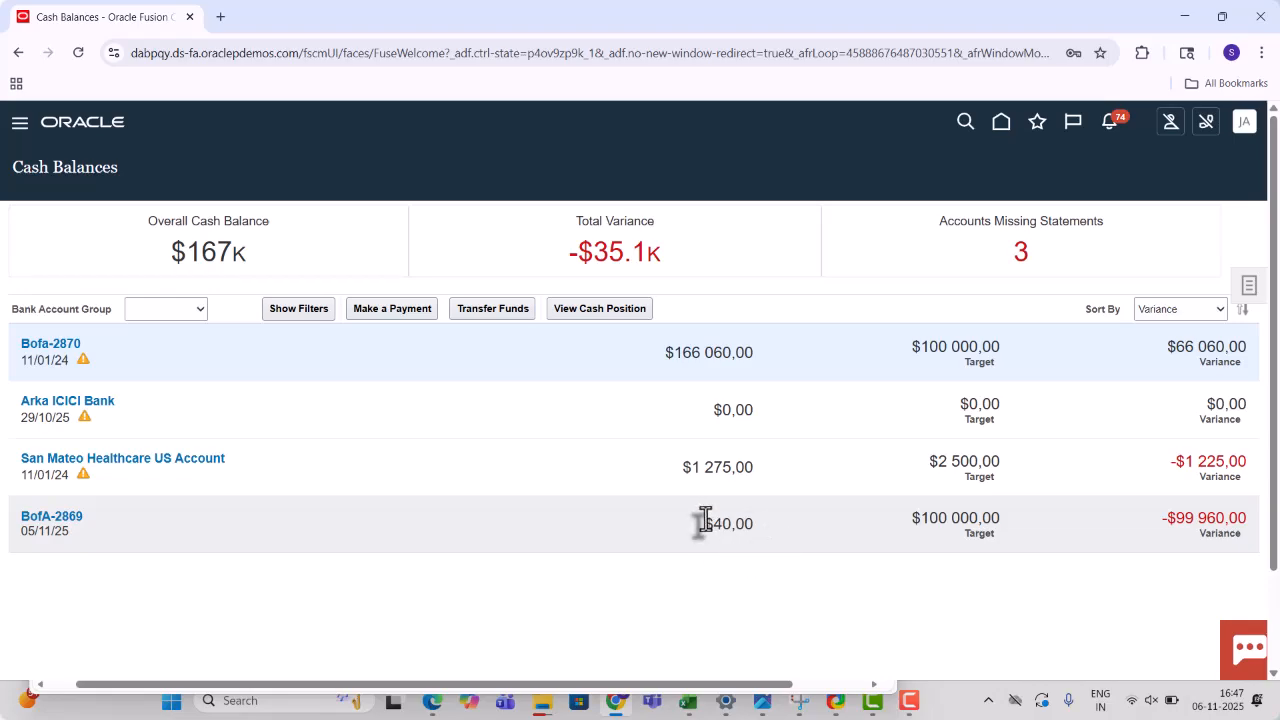
{"action": "right_click", "coordinate": [37, 521]}
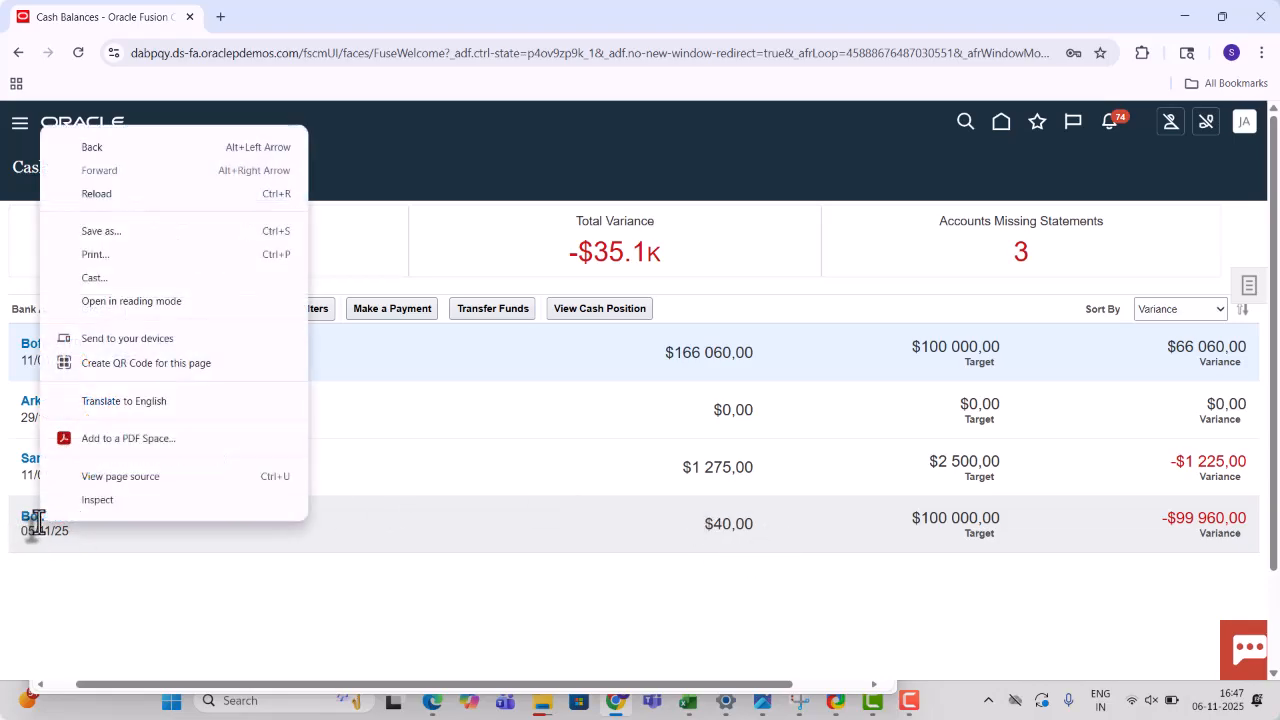
{"action": "left_click", "coordinate": [95, 542]}
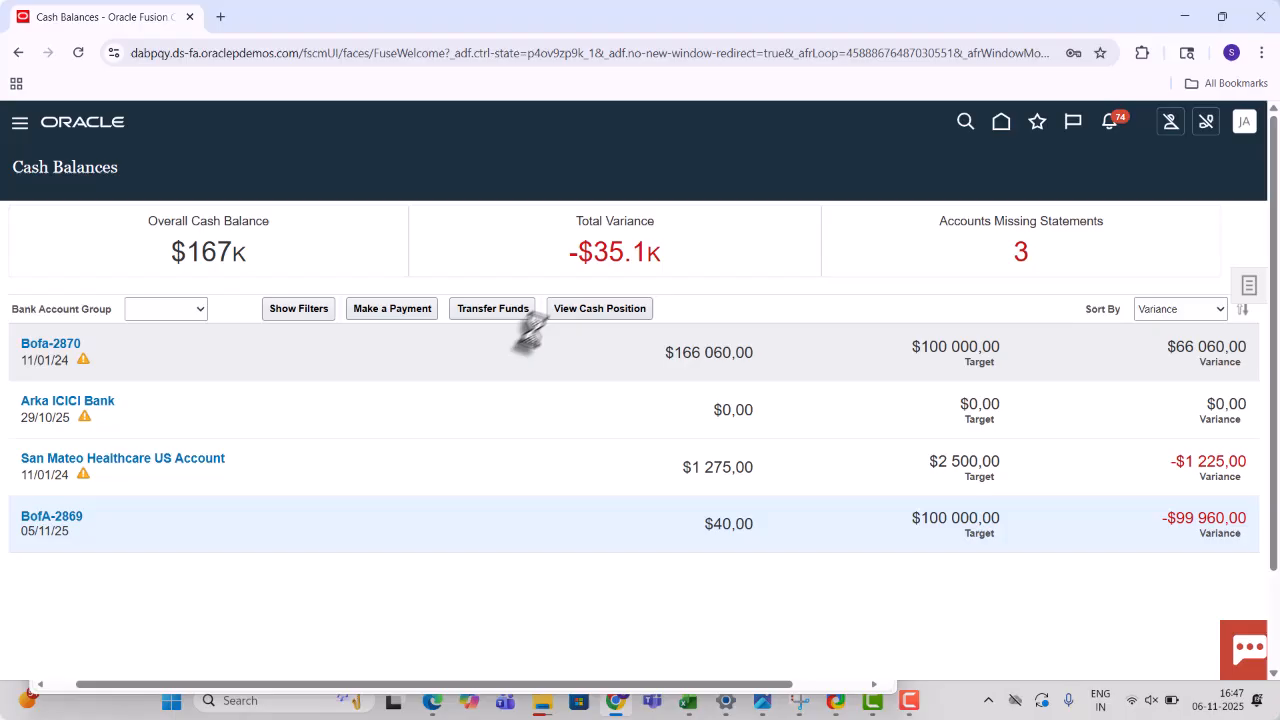
{"action": "left_click", "coordinate": [609, 310]}
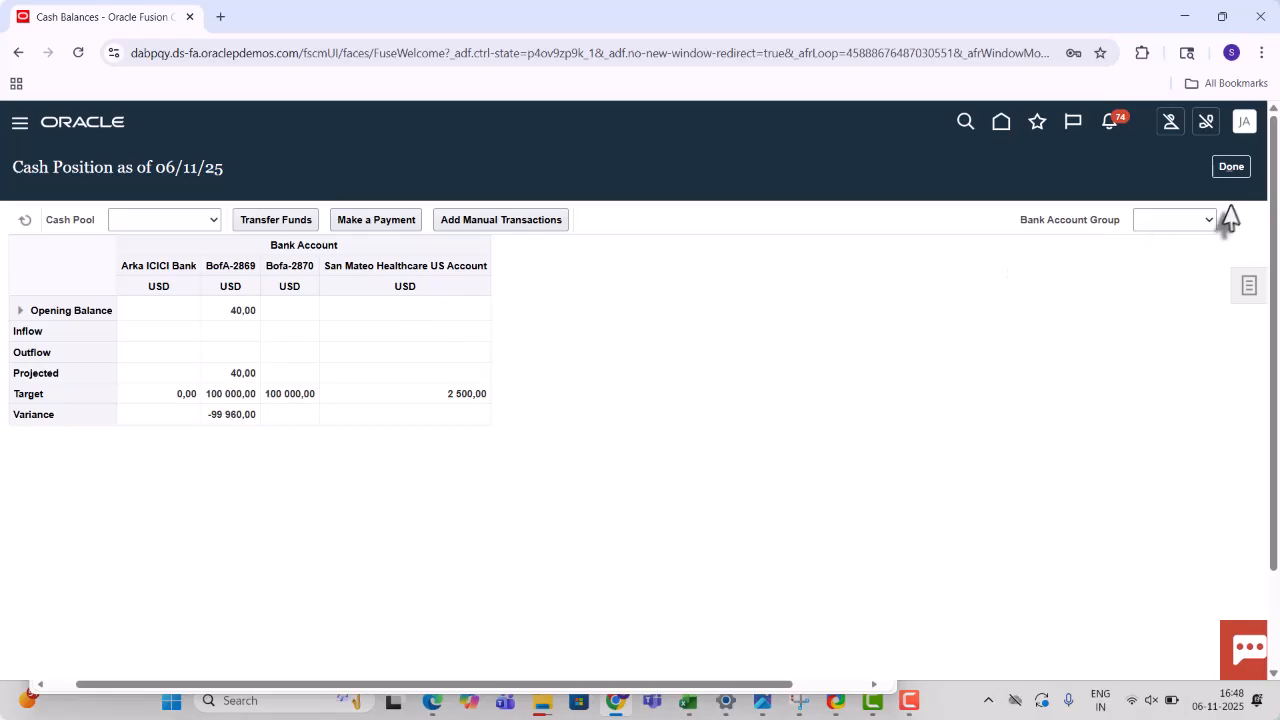
{"action": "left_click", "coordinate": [1244, 170]}
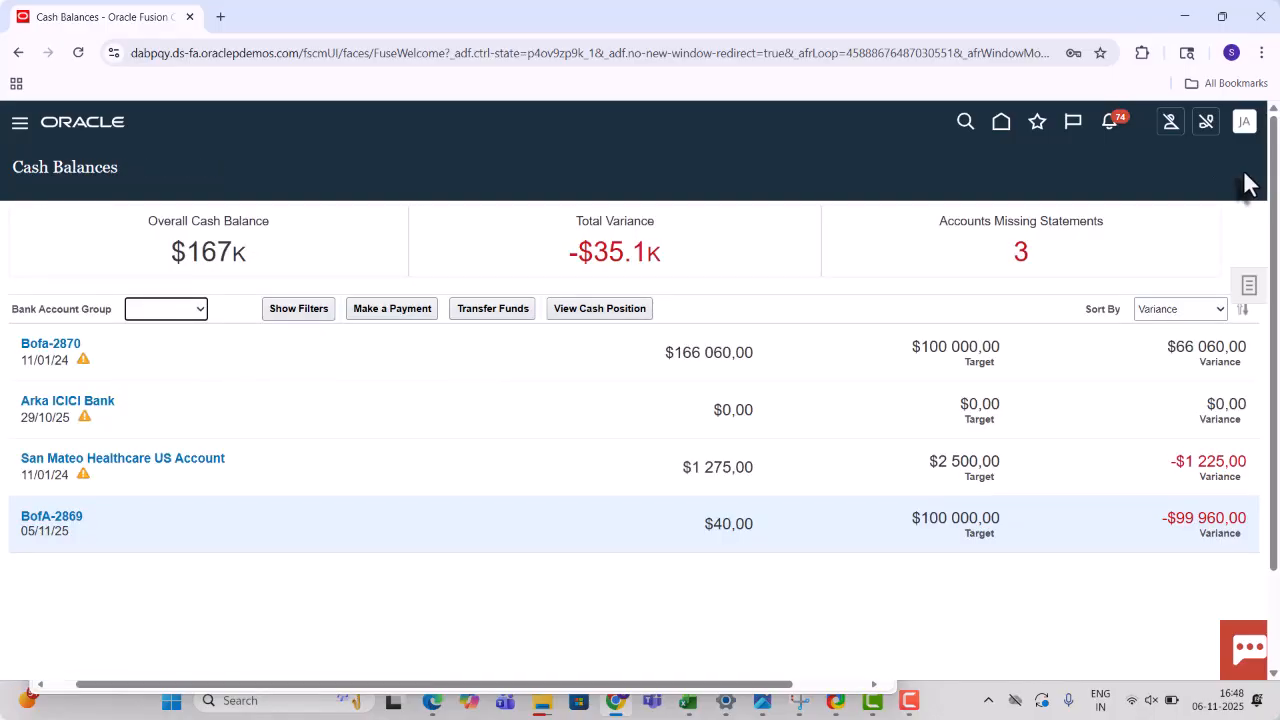
- Go to Scheduled Processes under Tools in the Navigator menu
{"action": "left_click", "coordinate": [17, 127]}
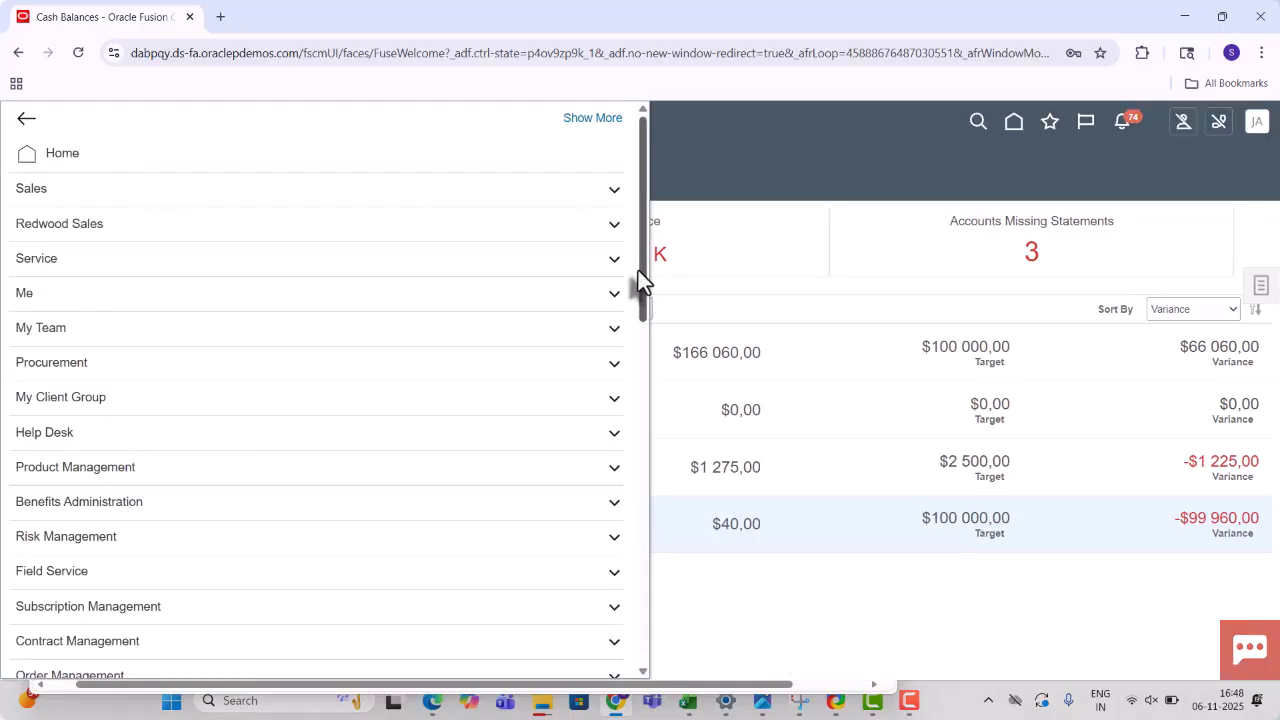
{"action": "left_click_drag", "start_coordinate": [638, 272], "coordinate": [650, 555]}
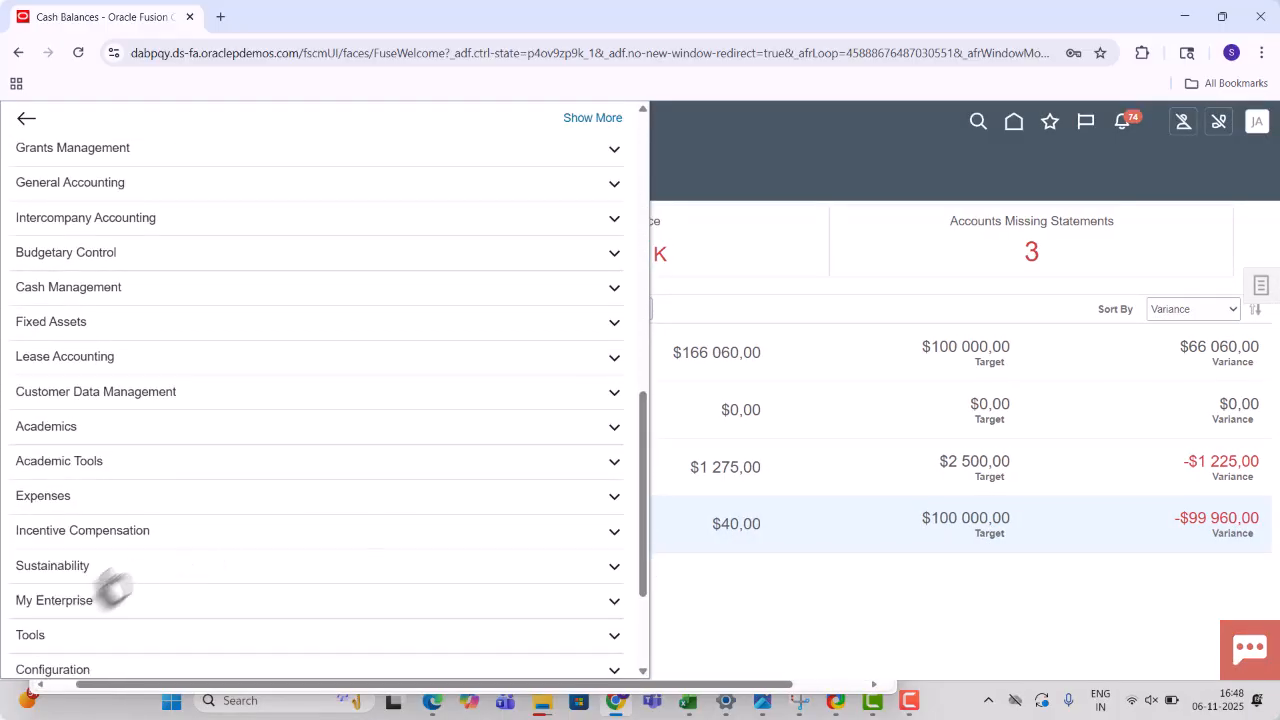
{"action": "left_click", "coordinate": [51, 640]}
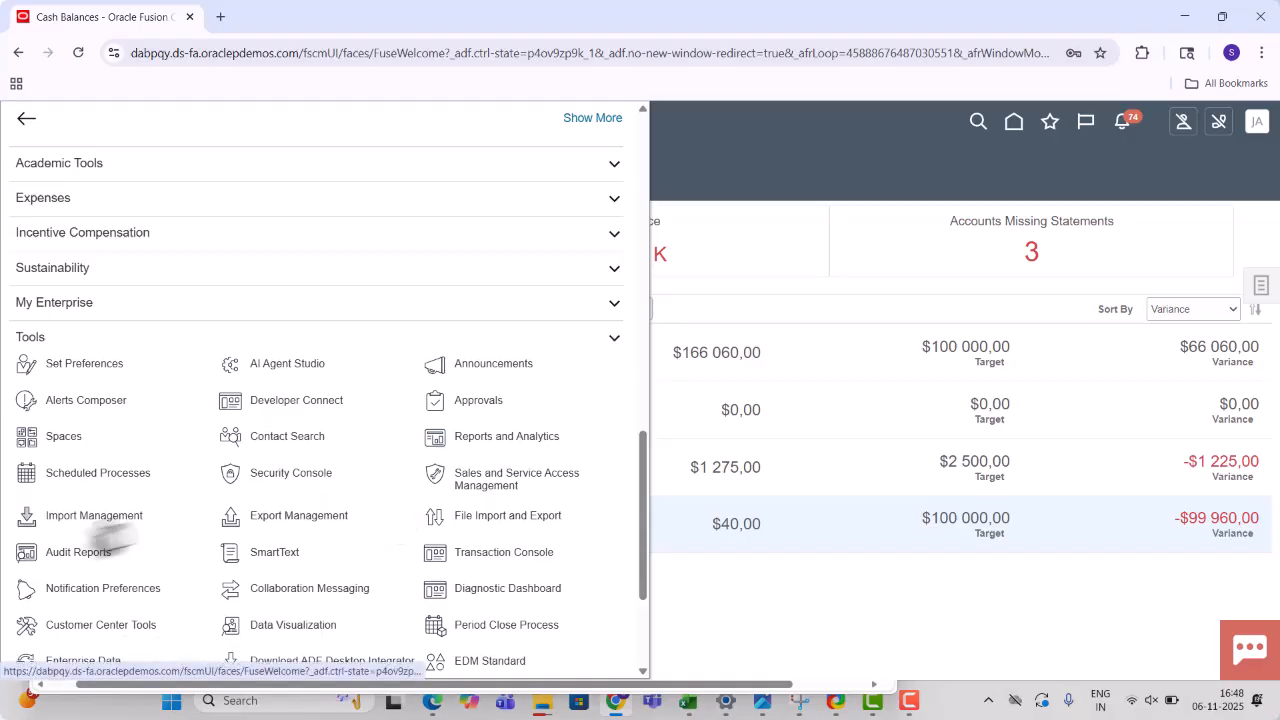
{"action": "left_click", "coordinate": [96, 490]}
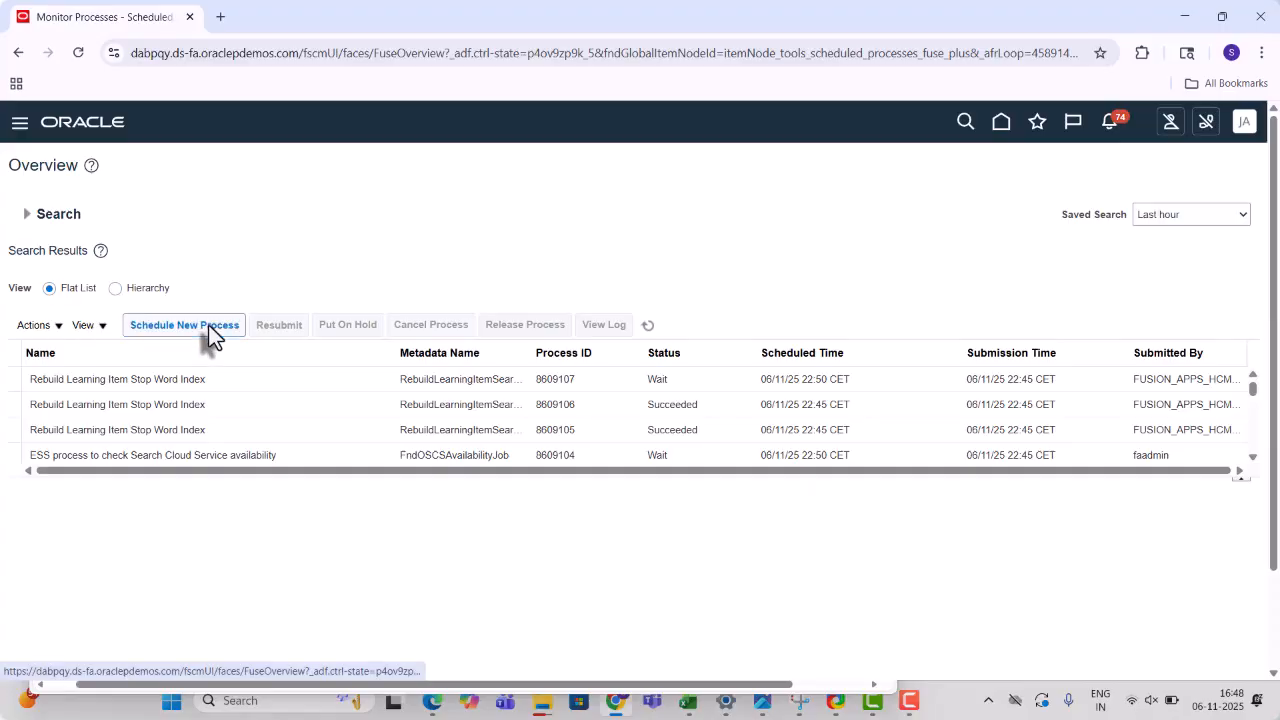
- Schedule and submit the Cash Position Data Deletion process, found with a Cash%Position% name search
{"action": "left_click", "coordinate": [208, 324]}
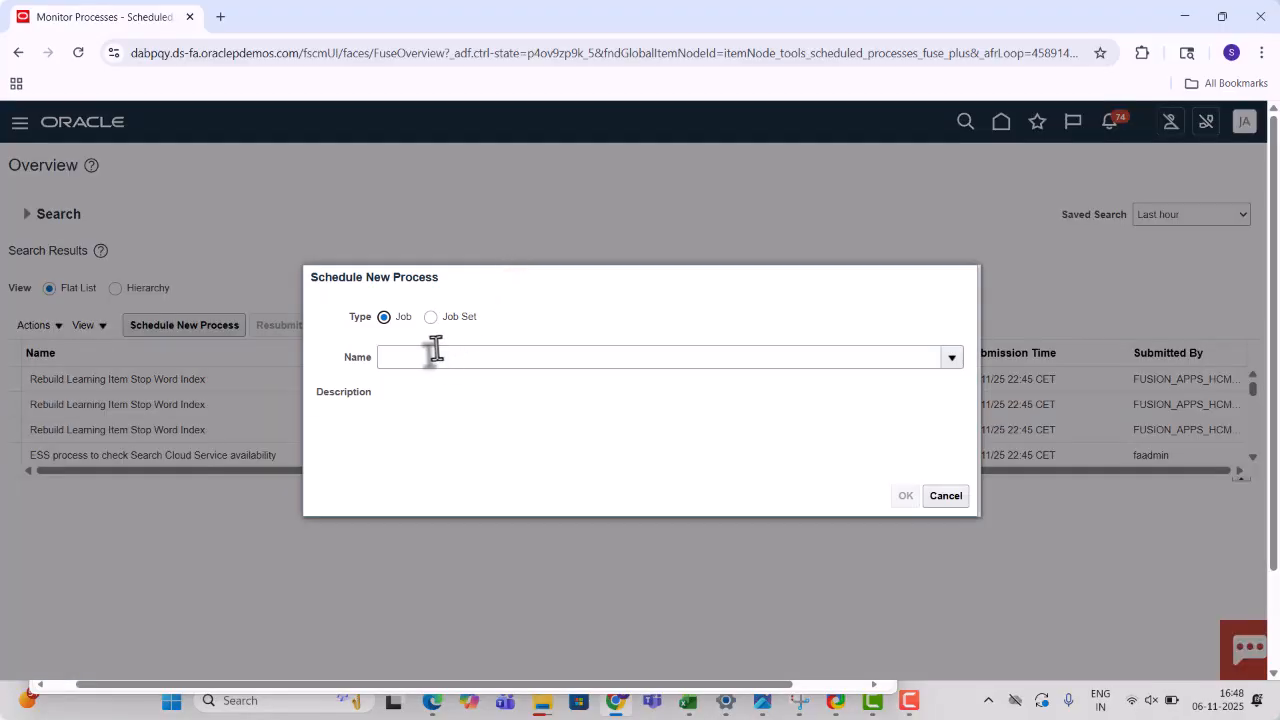
{"action": "left_click", "coordinate": [435, 356]}
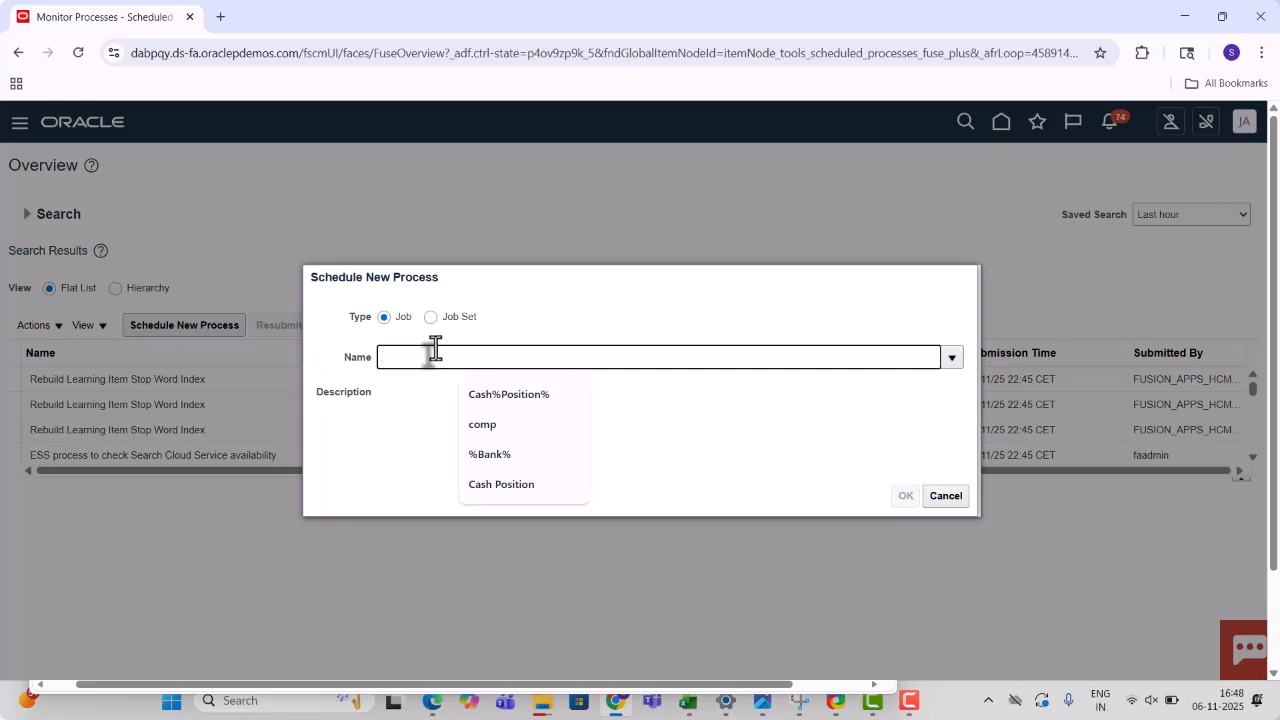
{"action": "left_click", "coordinate": [506, 398]}
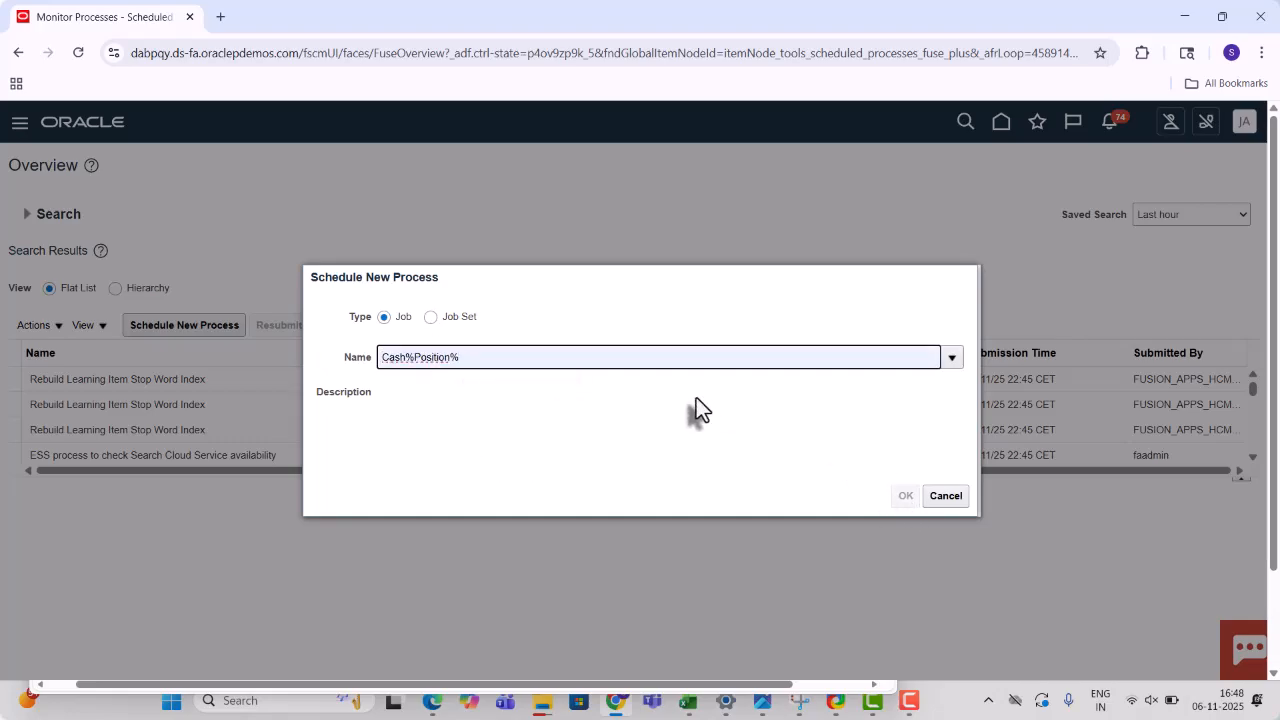
{"action": "key", "text": "Tab"}
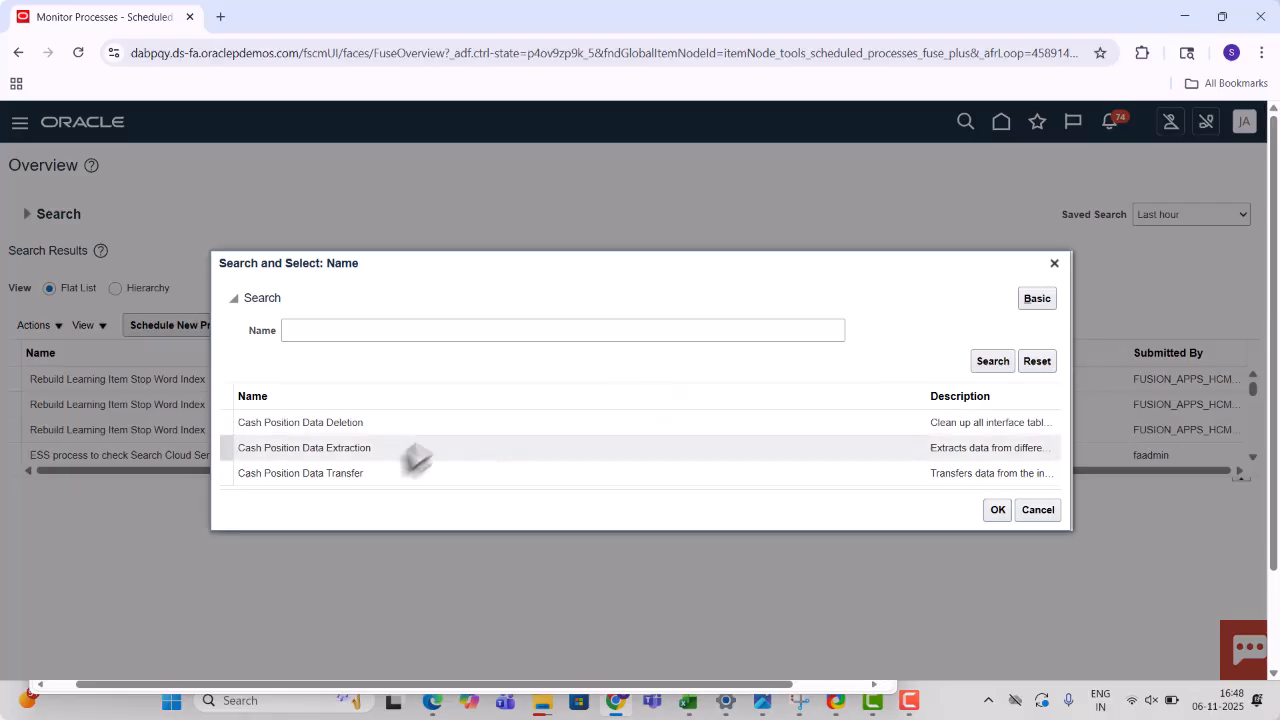
{"action": "left_click", "coordinate": [333, 424]}
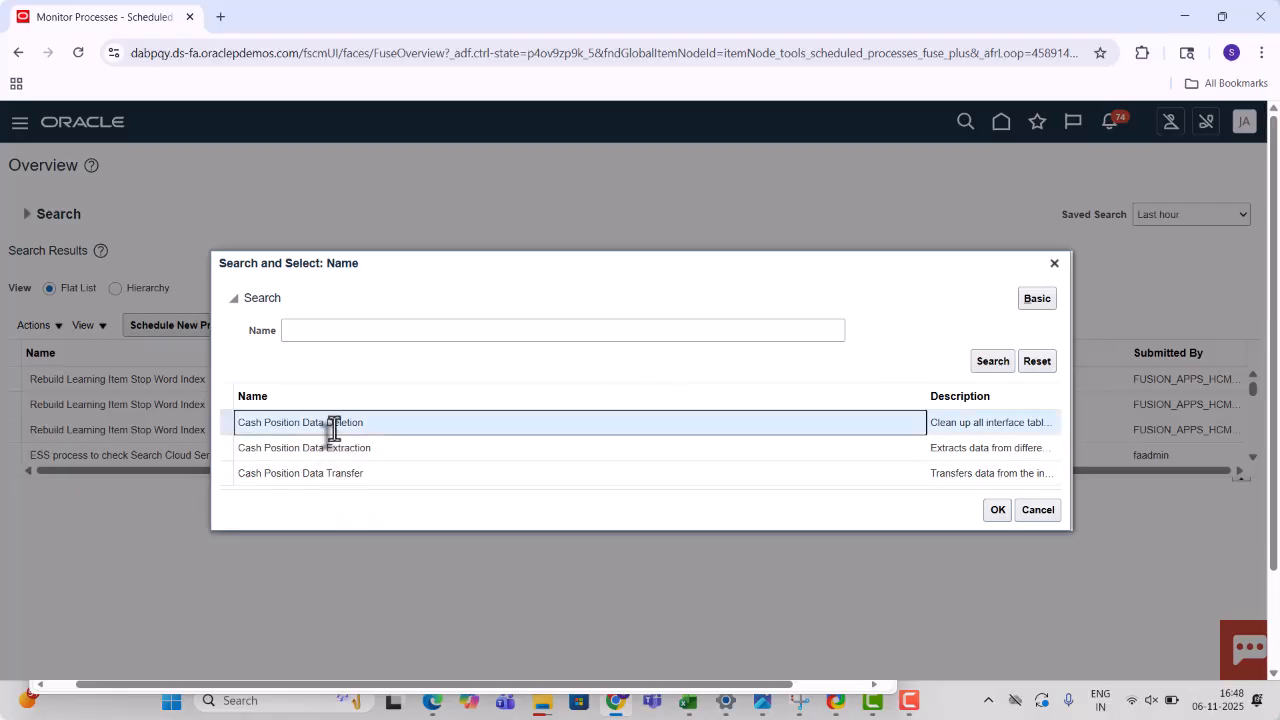
{"action": "left_click", "coordinate": [997, 510]}
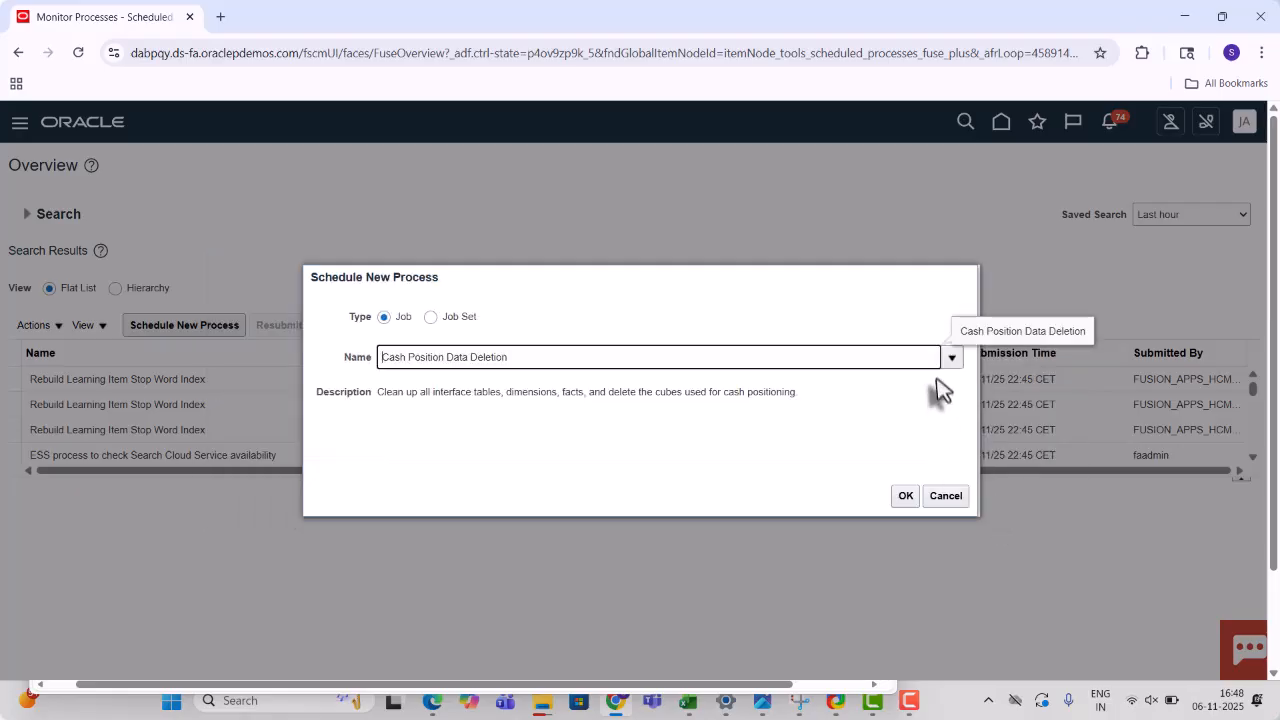
{"action": "left_click", "coordinate": [904, 502]}
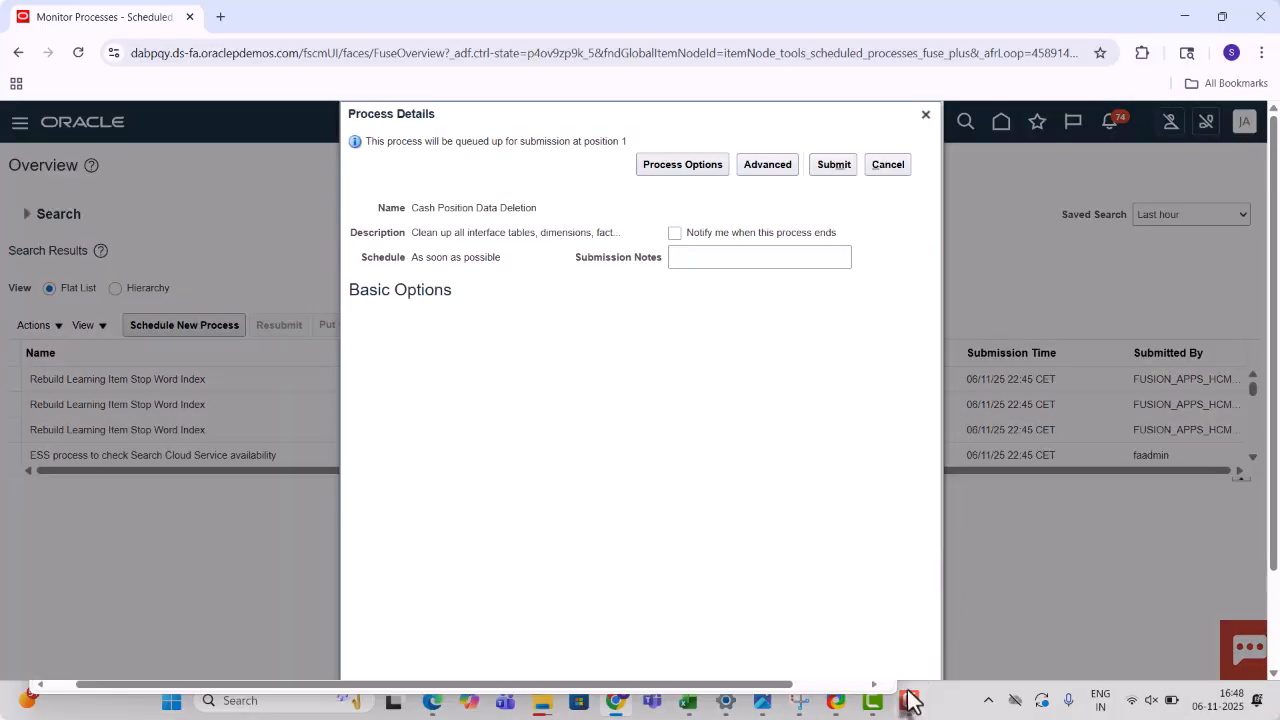
{"action": "left_click", "coordinate": [826, 164]}
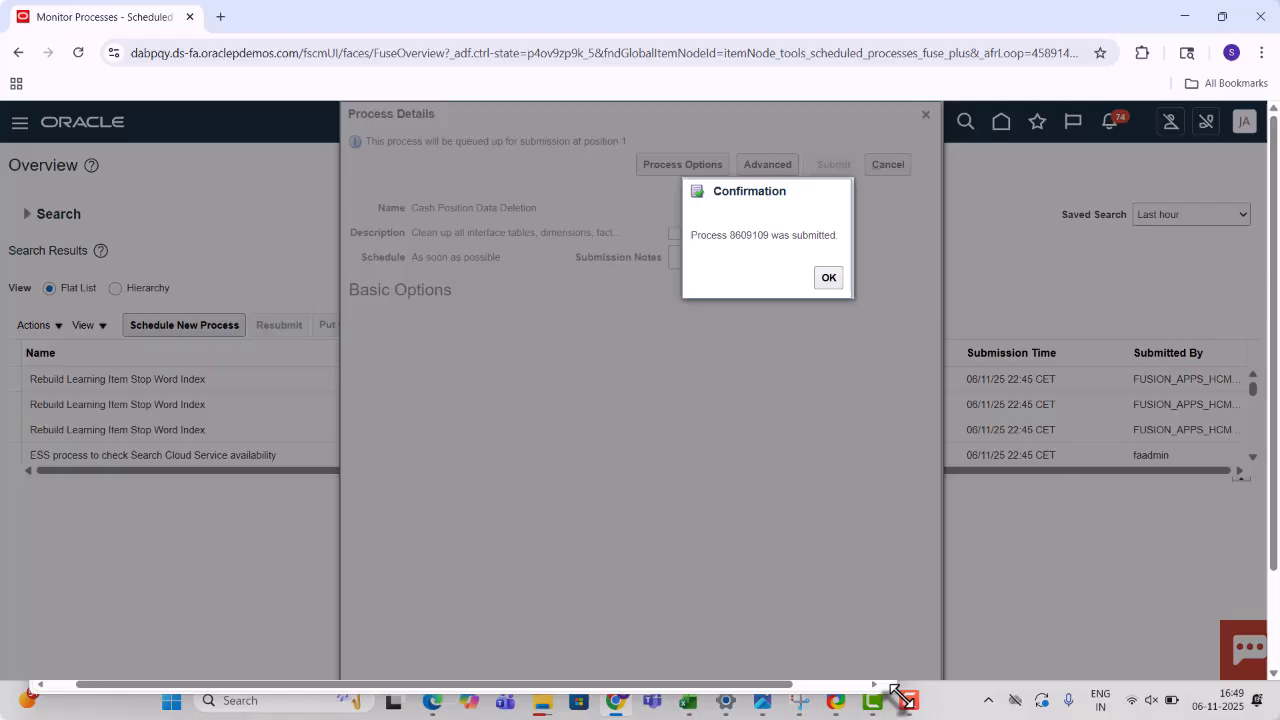
- Dismiss the confirmation, confirm process 8609109 completed, and return to the home page
{"action": "left_click", "coordinate": [902, 698]}
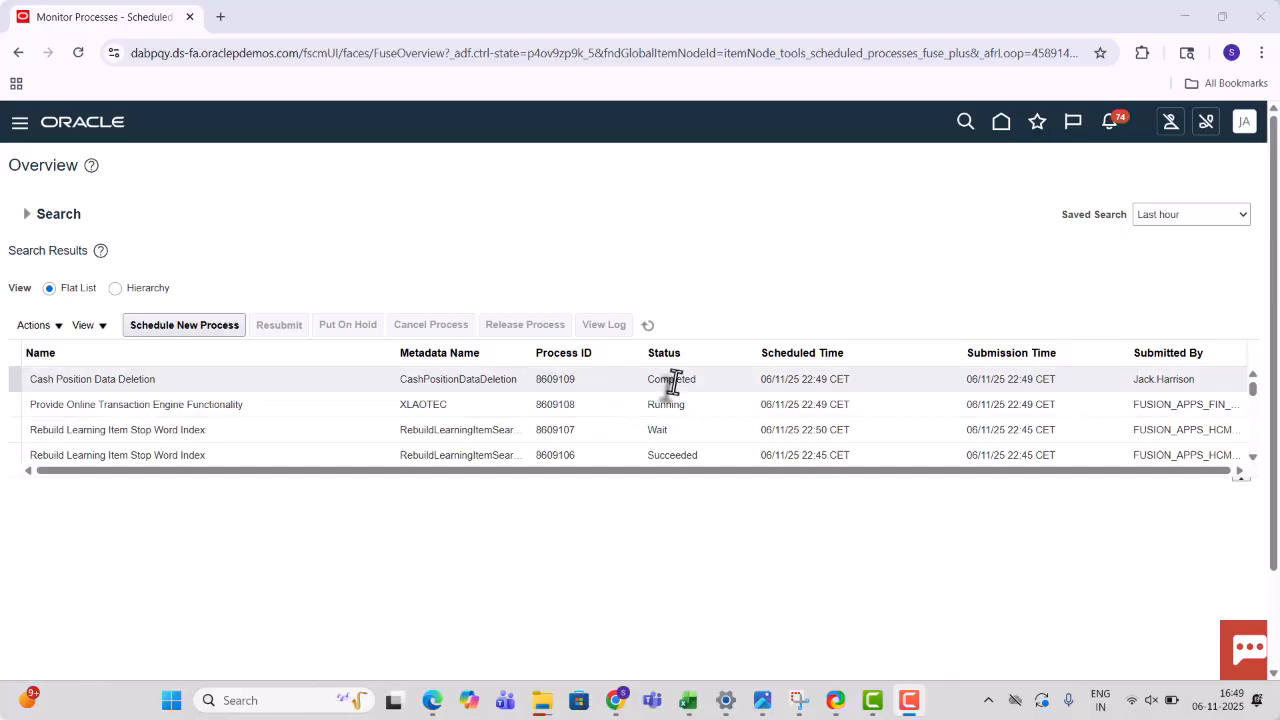
{"action": "left_click", "coordinate": [1002, 136]}
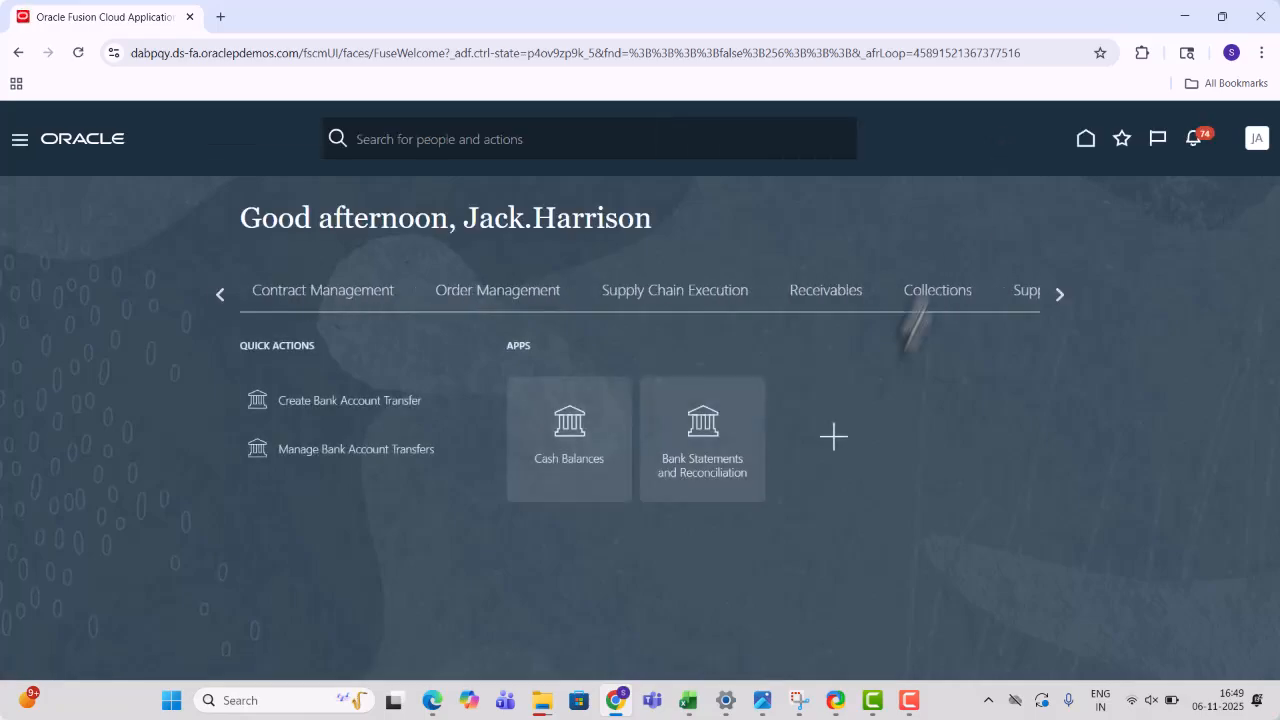
- Reopen Cash Balances from the home page, now showing a $0 balance and no account data
{"action": "left_click", "coordinate": [557, 472]}
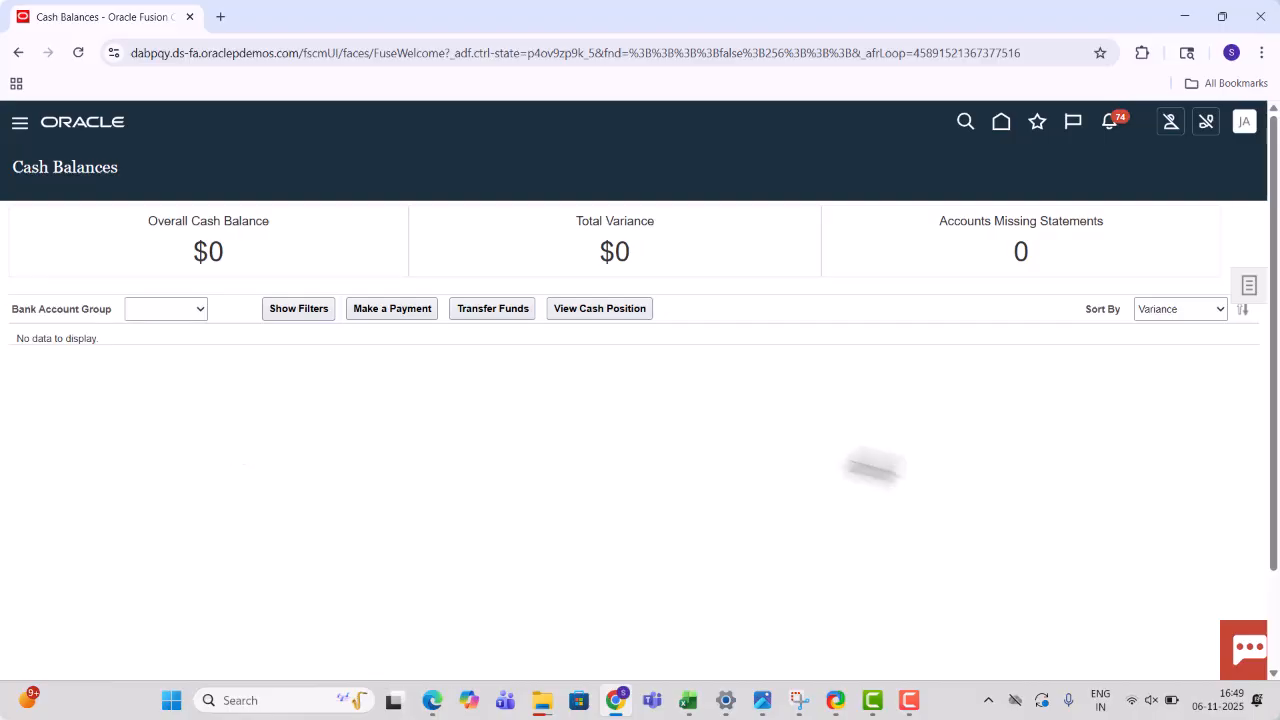
{"action": "left_click", "coordinate": [686, 702]}
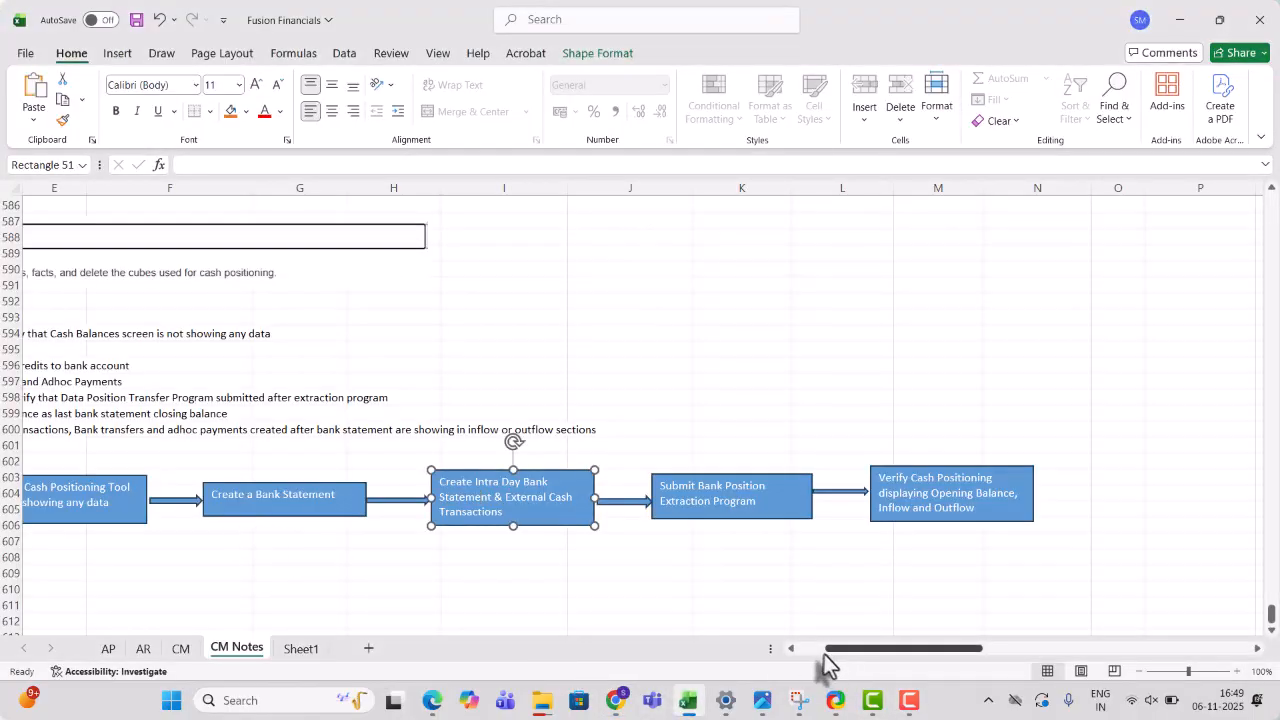
{"action": "scroll", "coordinate": [823, 650], "scroll_direction": "left", "scroll_amount": 5}
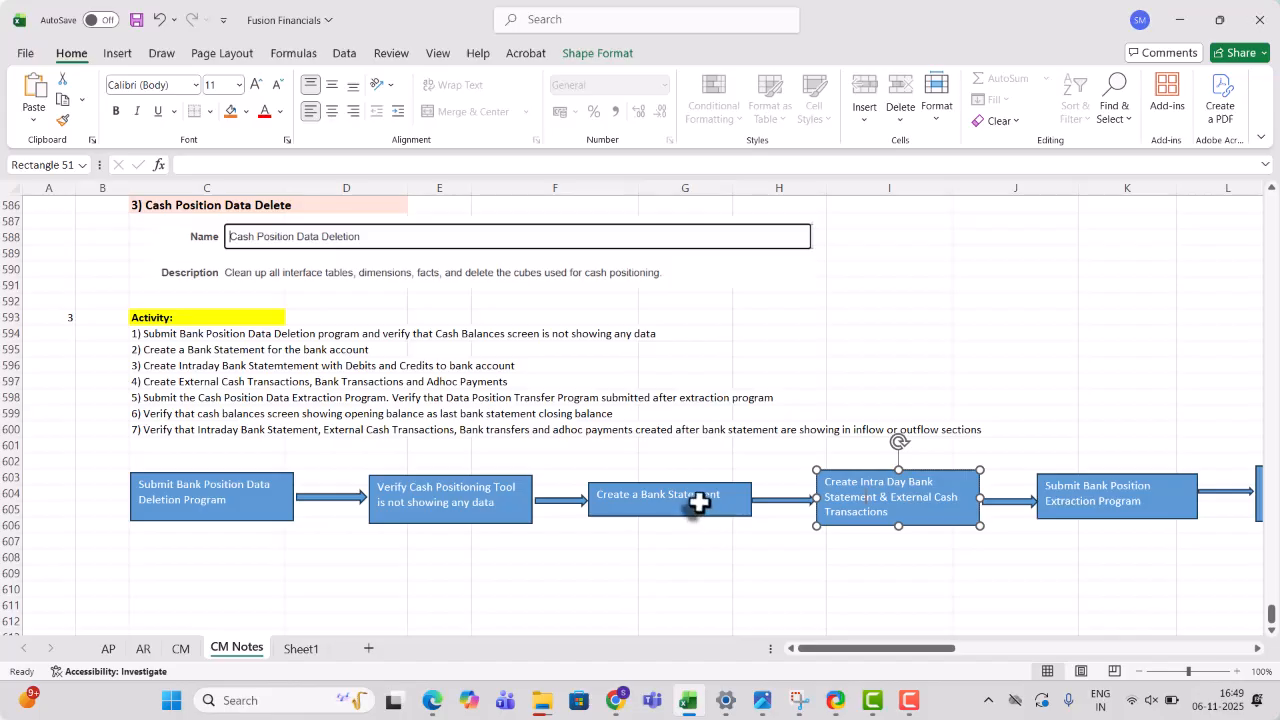
{"action": "left_click", "coordinate": [700, 503]}
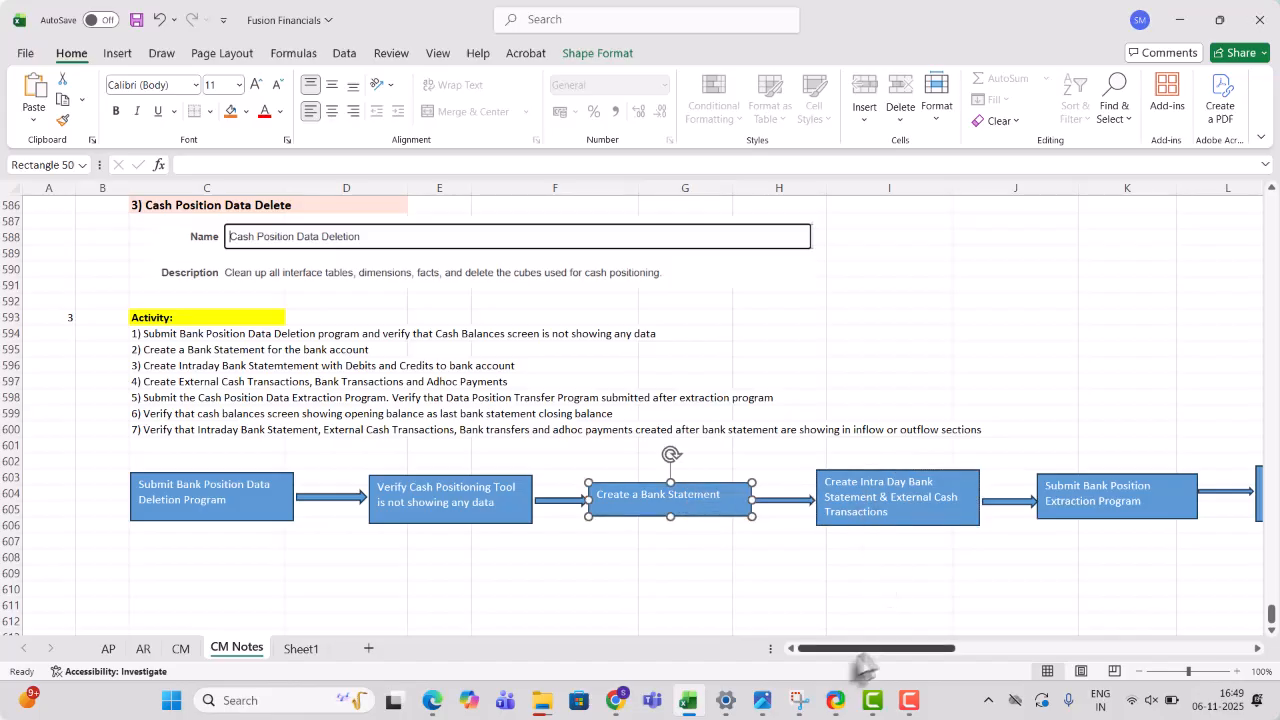
{"action": "left_click", "coordinate": [616, 700]}
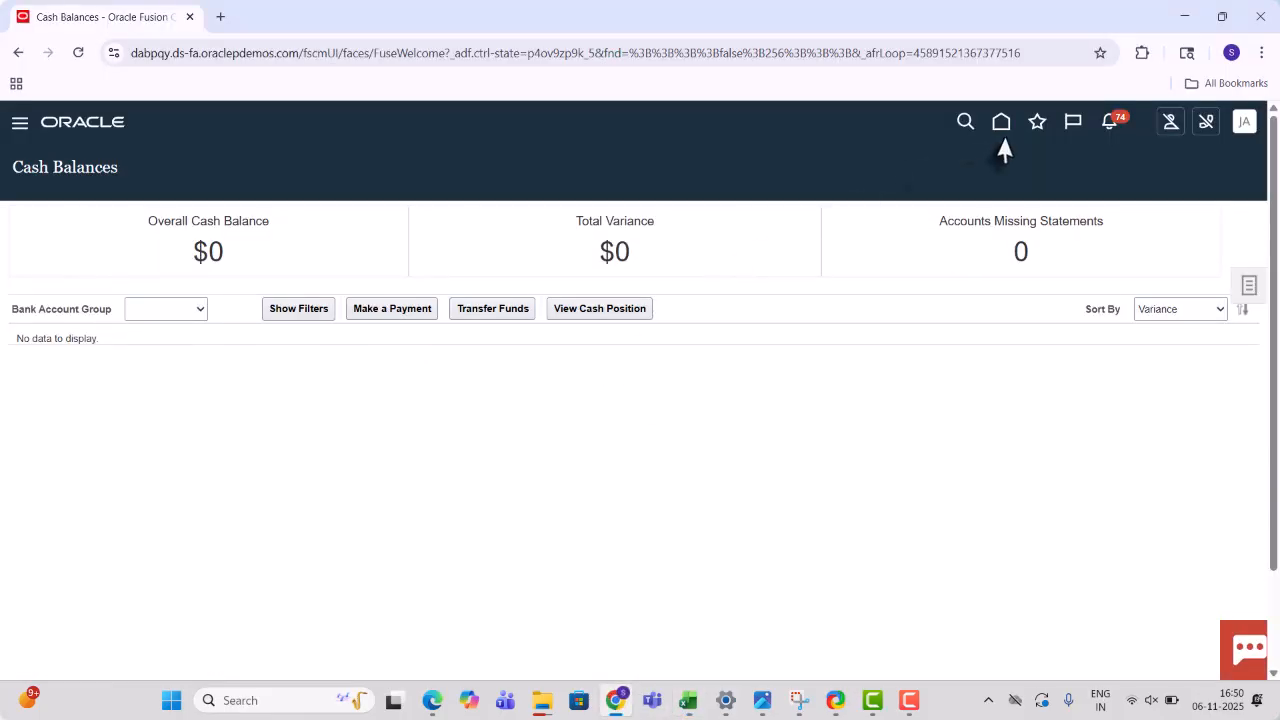
- From Home, go to Bank Statements and Reconciliation and start Create Bank Statement from the Tasks panel
{"action": "left_click", "coordinate": [1001, 124]}
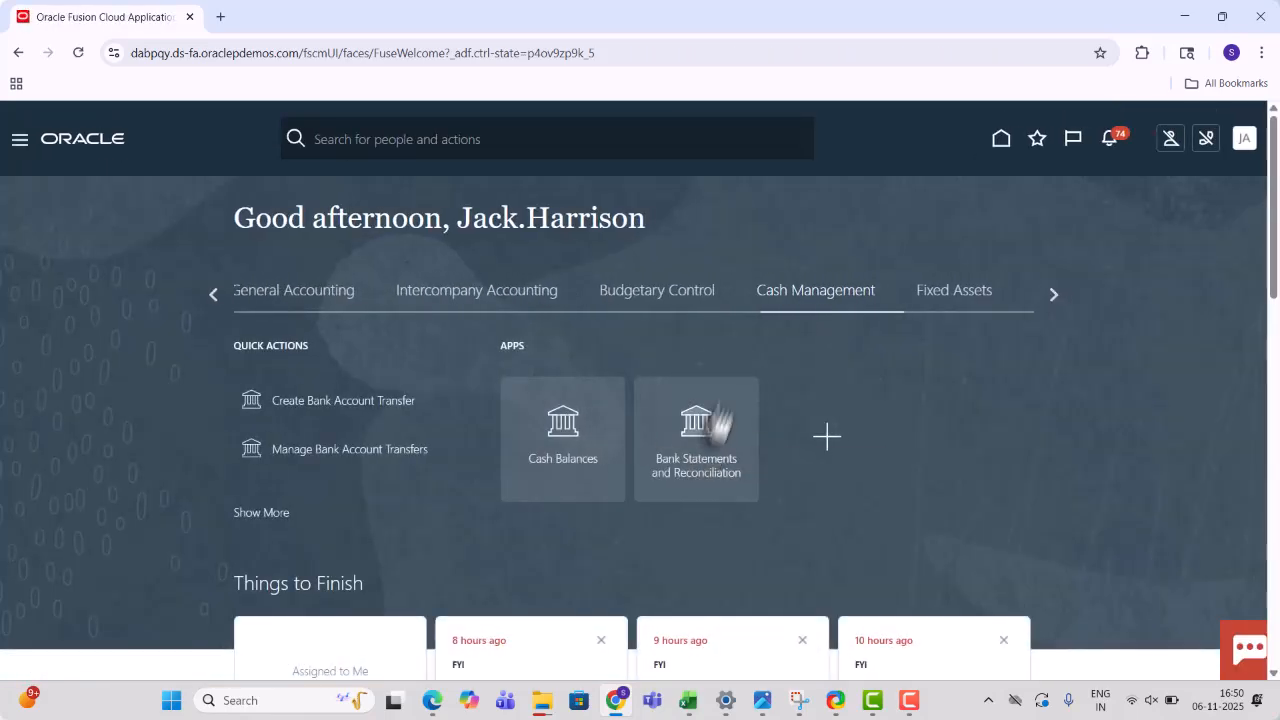
{"action": "left_click", "coordinate": [716, 415]}
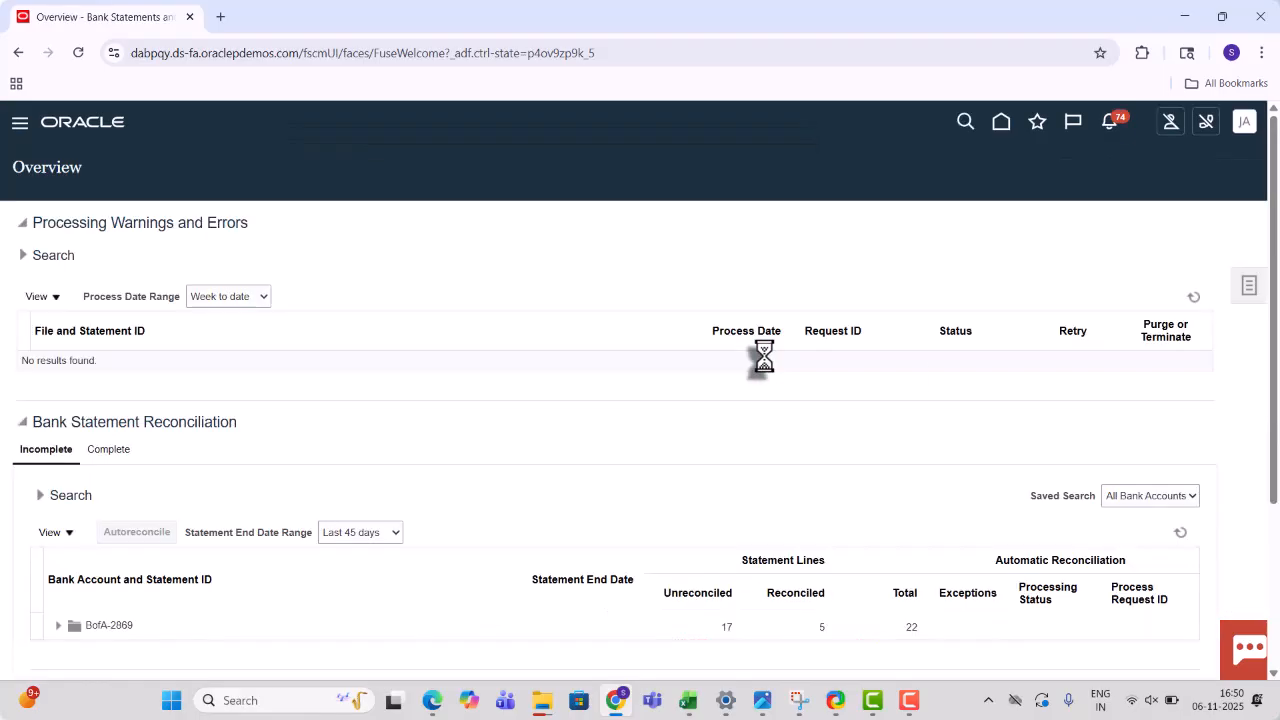
{"action": "left_click", "coordinate": [1249, 292]}
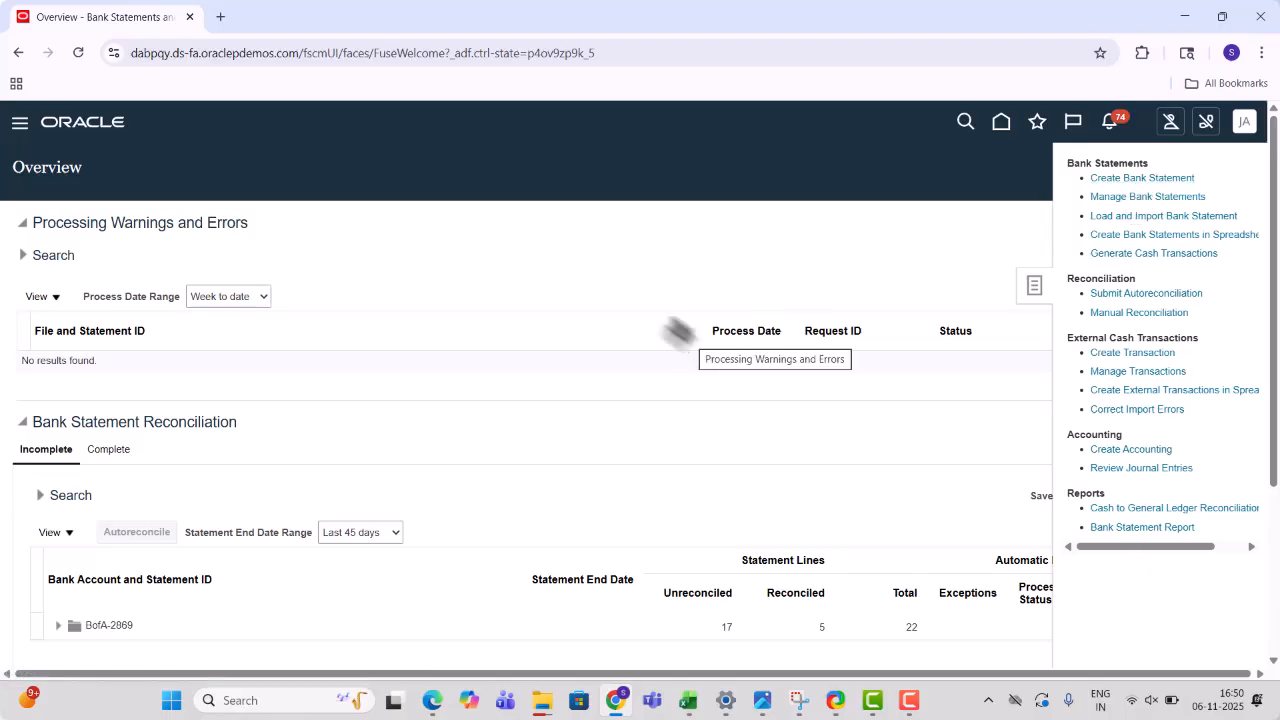
{"action": "left_click", "coordinate": [1092, 180]}
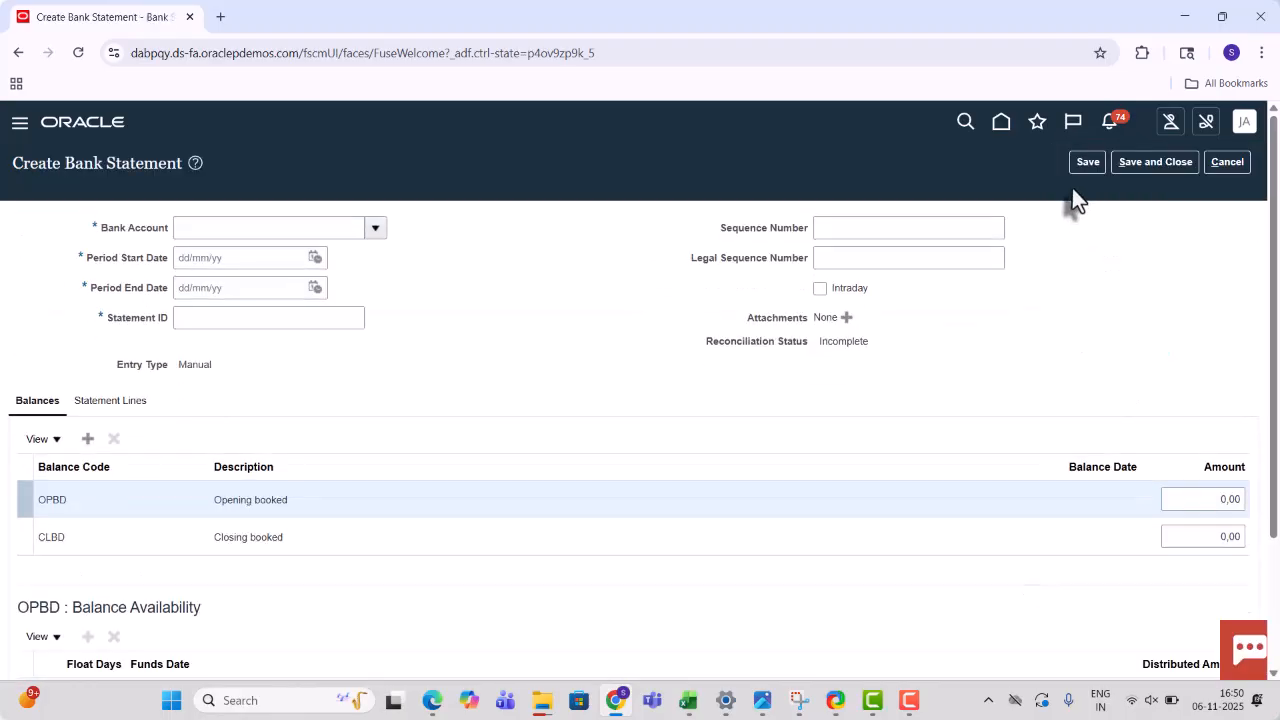
- Set the statement's bank account to BofA-2869 using a Bof% account search
{"action": "left_click", "coordinate": [298, 228]}
{"action": "left_click", "coordinate": [380, 234]}
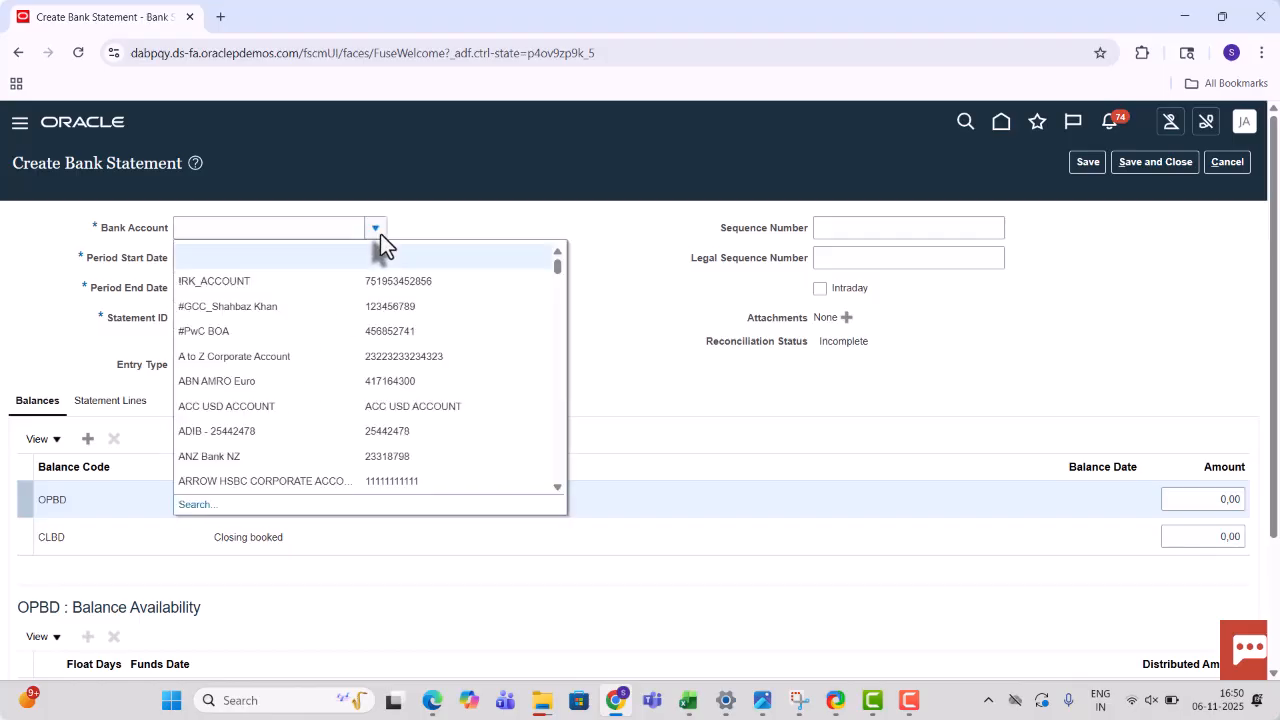
{"action": "left_click", "coordinate": [188, 505]}
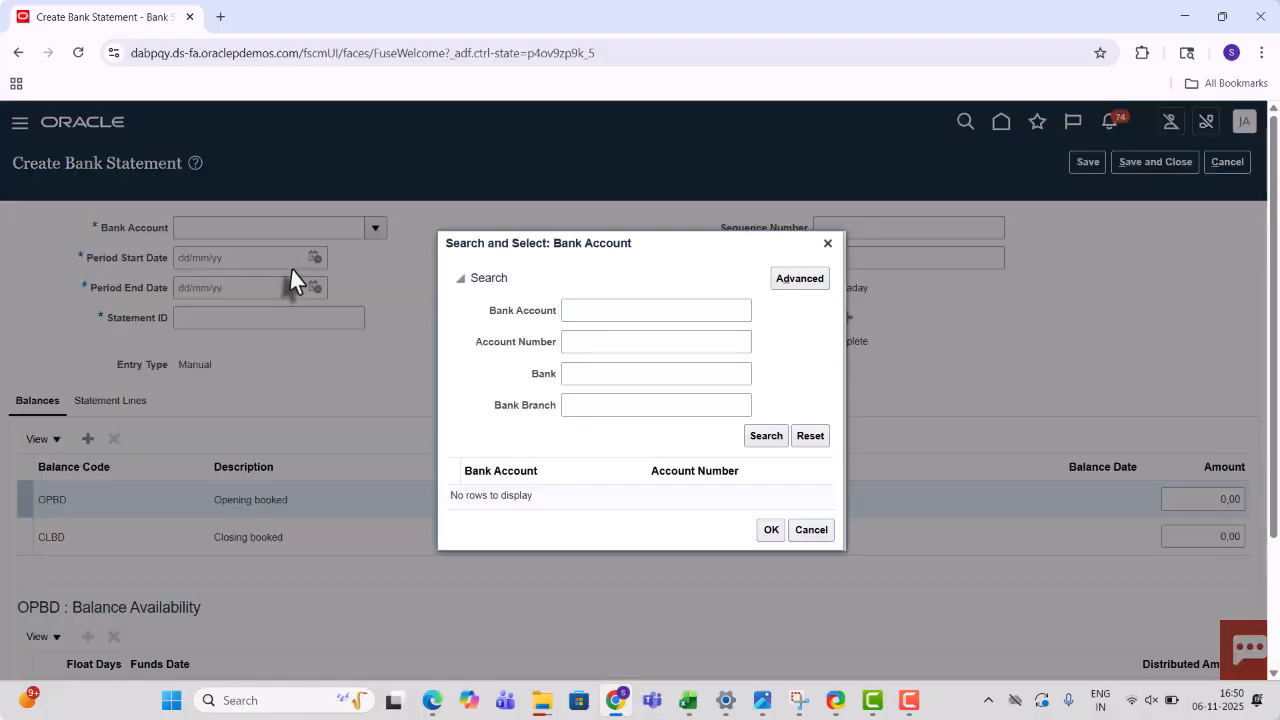
{"action": "left_click", "coordinate": [565, 310]}
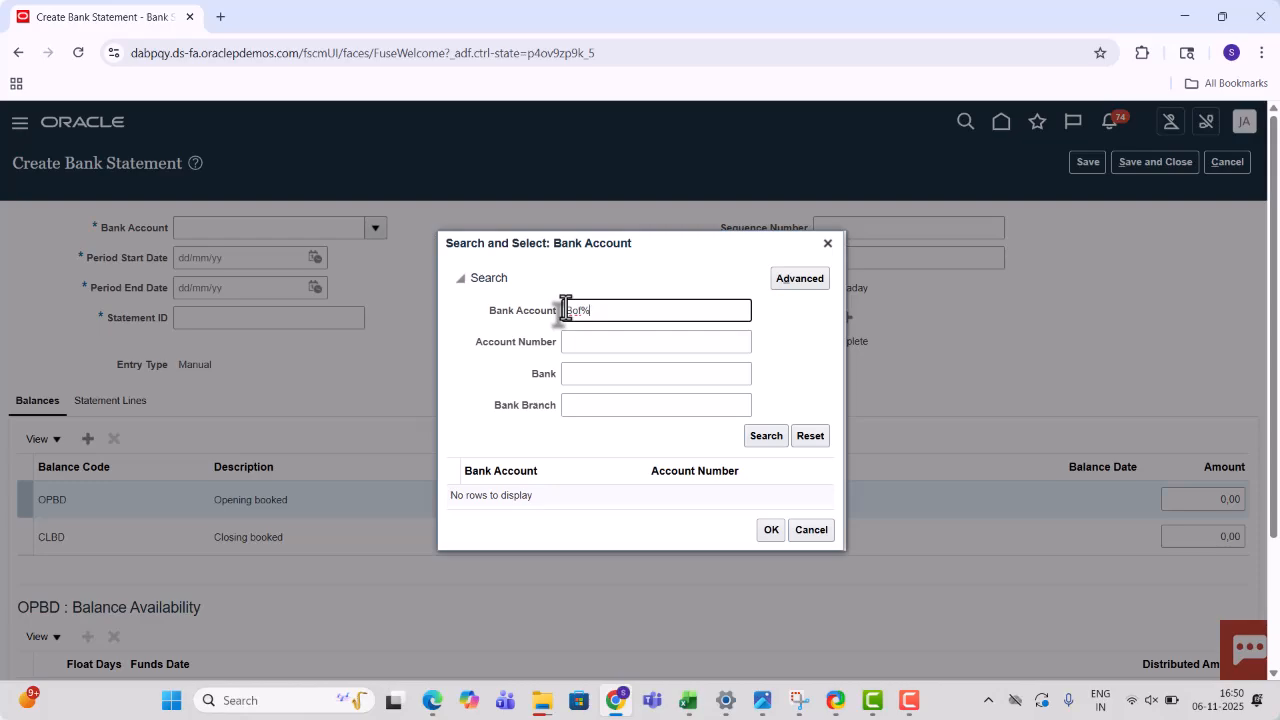
{"action": "type", "text": "Bof%"}
{"action": "key", "text": "Return"}
{"action": "left_click", "coordinate": [534, 464]}
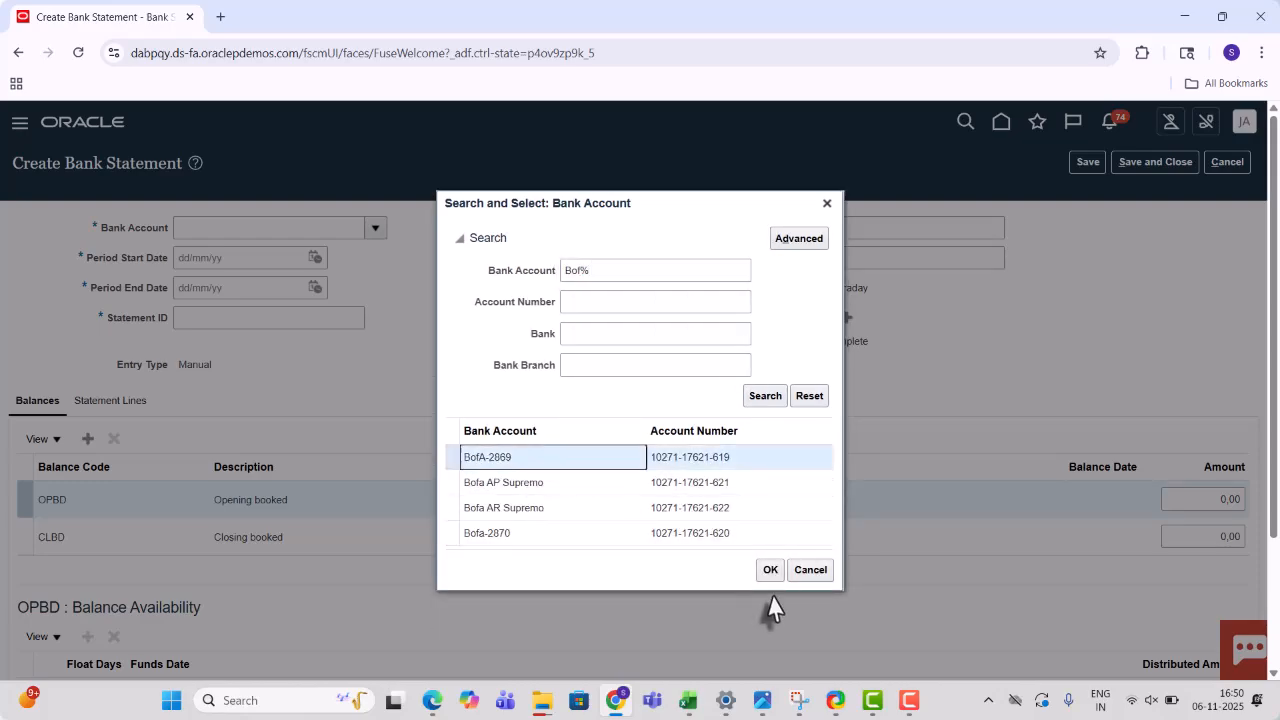
{"action": "left_click", "coordinate": [762, 574]}
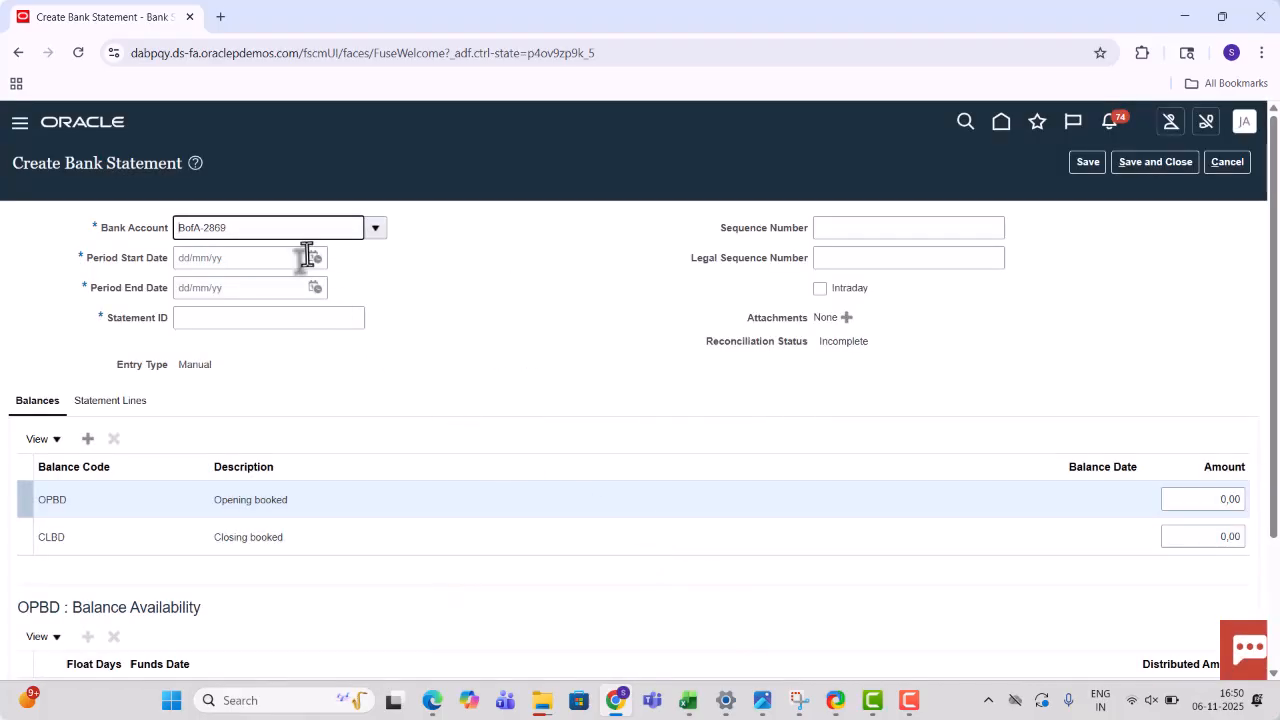
- Set the period from 06/11/25 to 06/11/25 and Statement ID 2331, then show the statement lines
{"action": "left_click", "coordinate": [305, 257]}
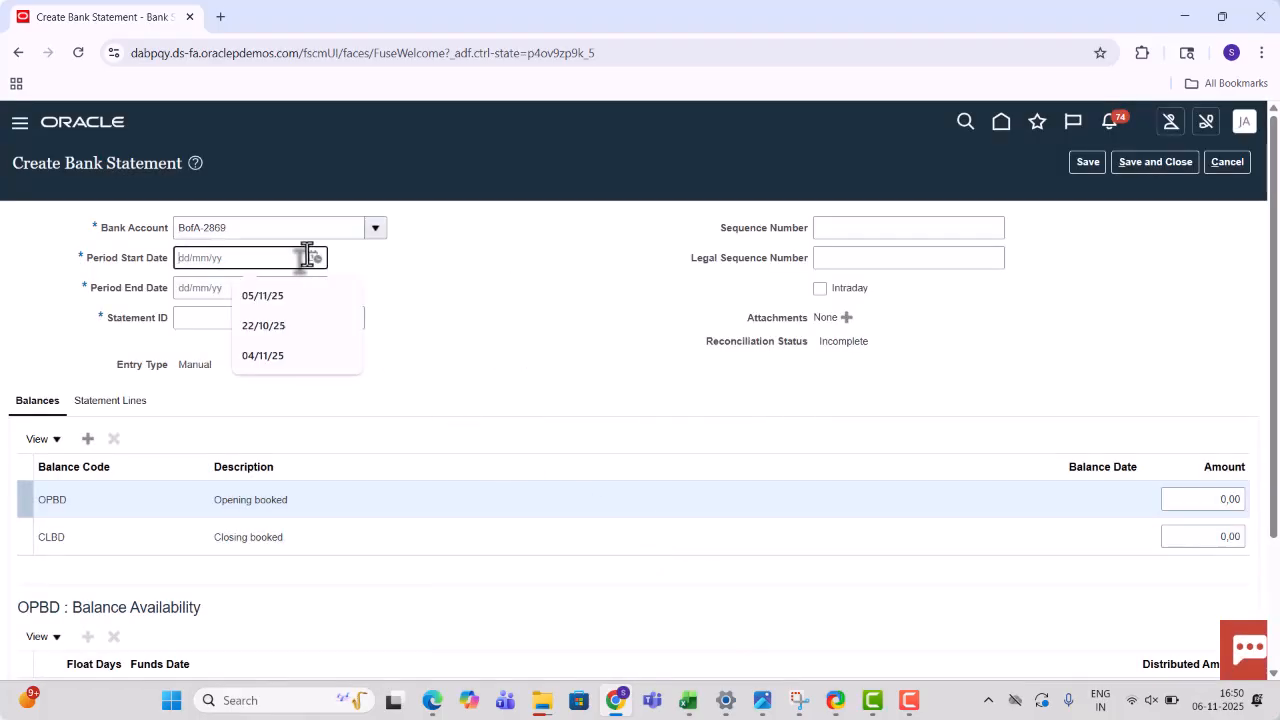
{"action": "left_click", "coordinate": [315, 259]}
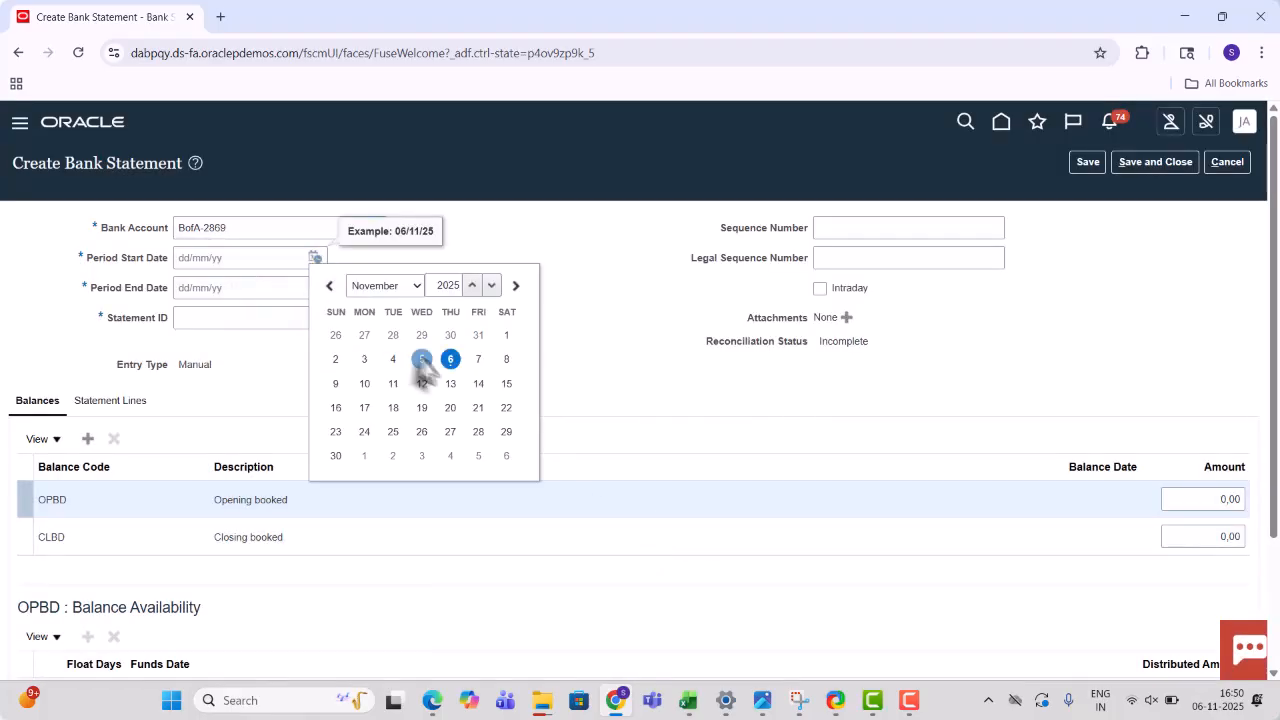
{"action": "left_click", "coordinate": [450, 360]}
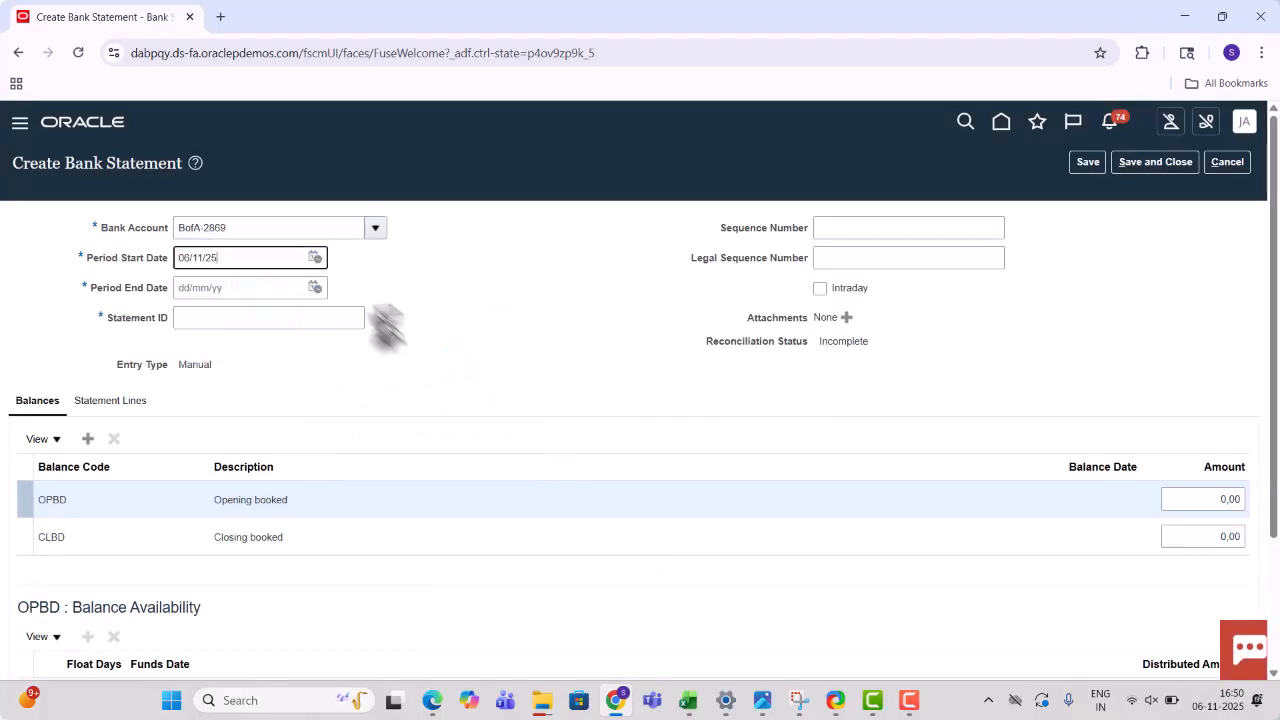
{"action": "left_click", "coordinate": [313, 289]}
{"action": "left_click", "coordinate": [456, 394]}
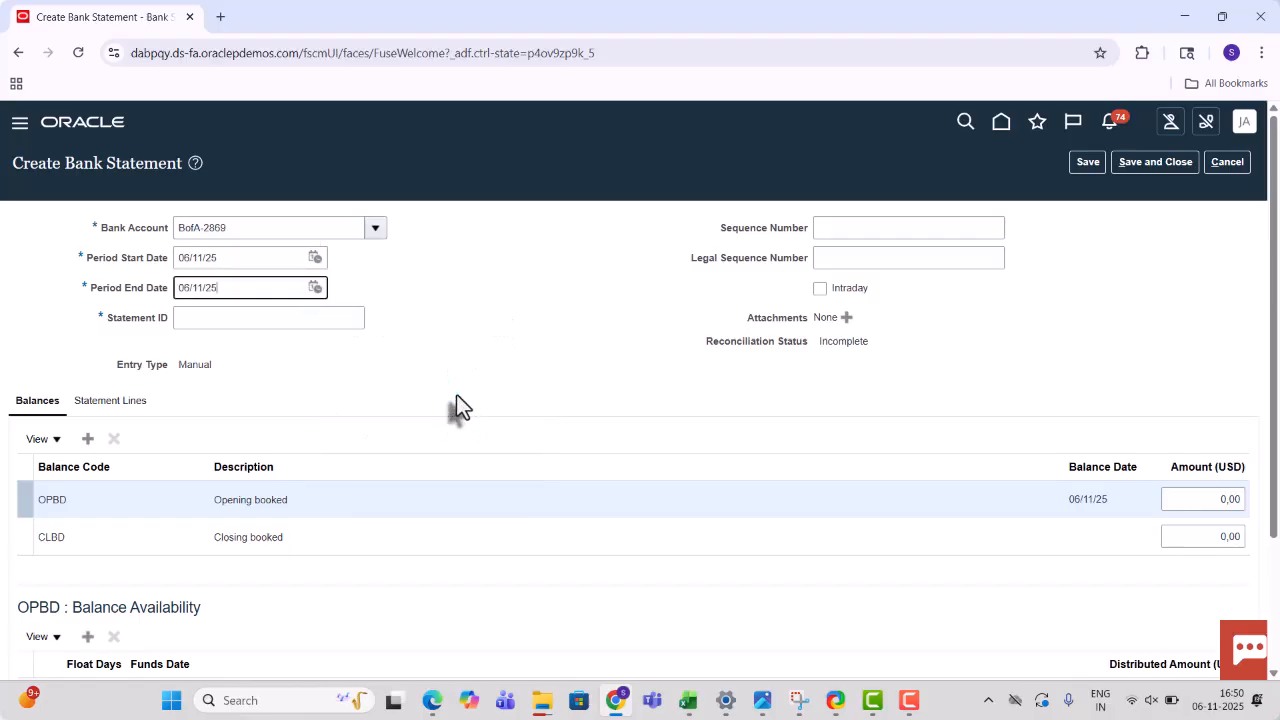
{"action": "left_click", "coordinate": [279, 318]}
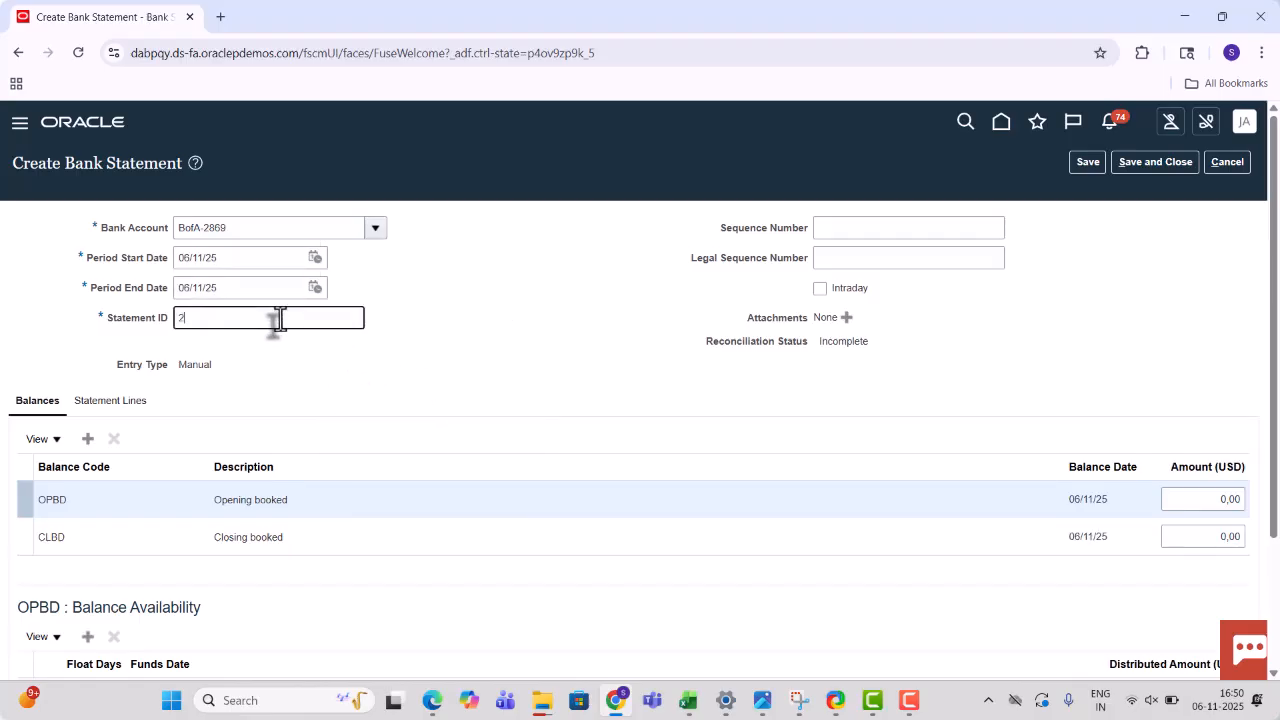
{"action": "type", "text": "2331"}
{"action": "key", "text": "Tab"}
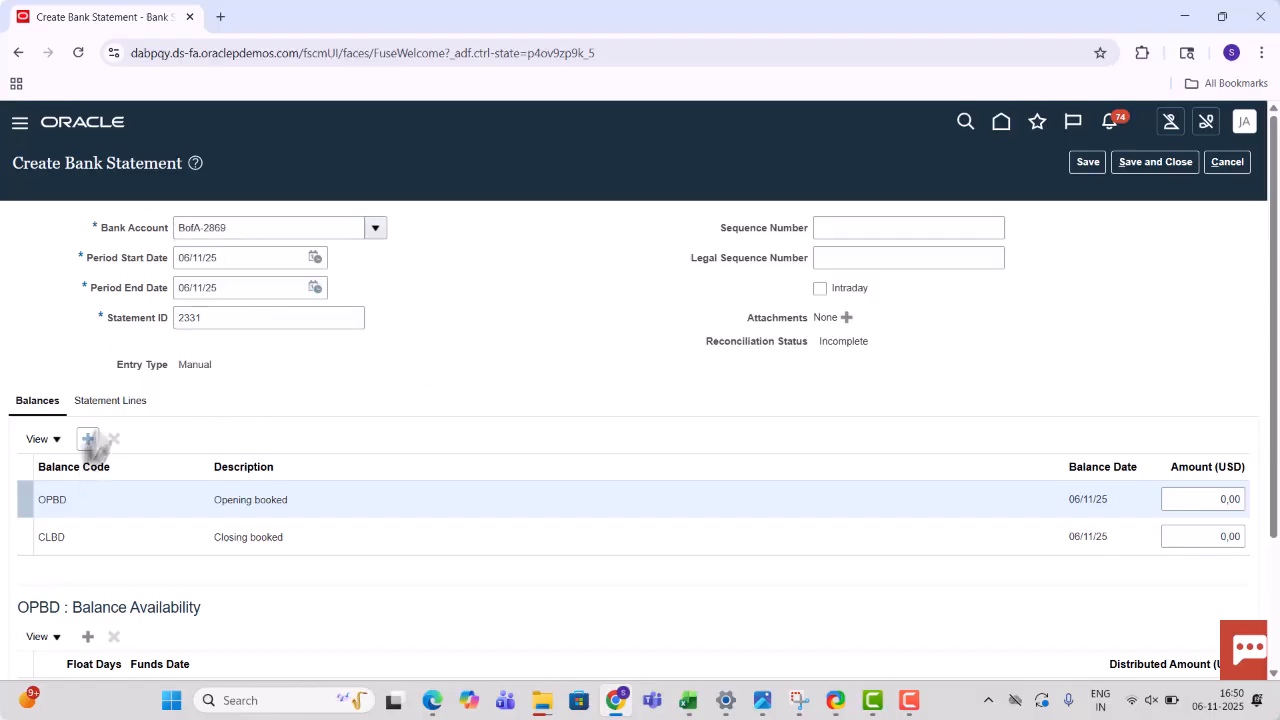
{"action": "left_click", "coordinate": [111, 405]}
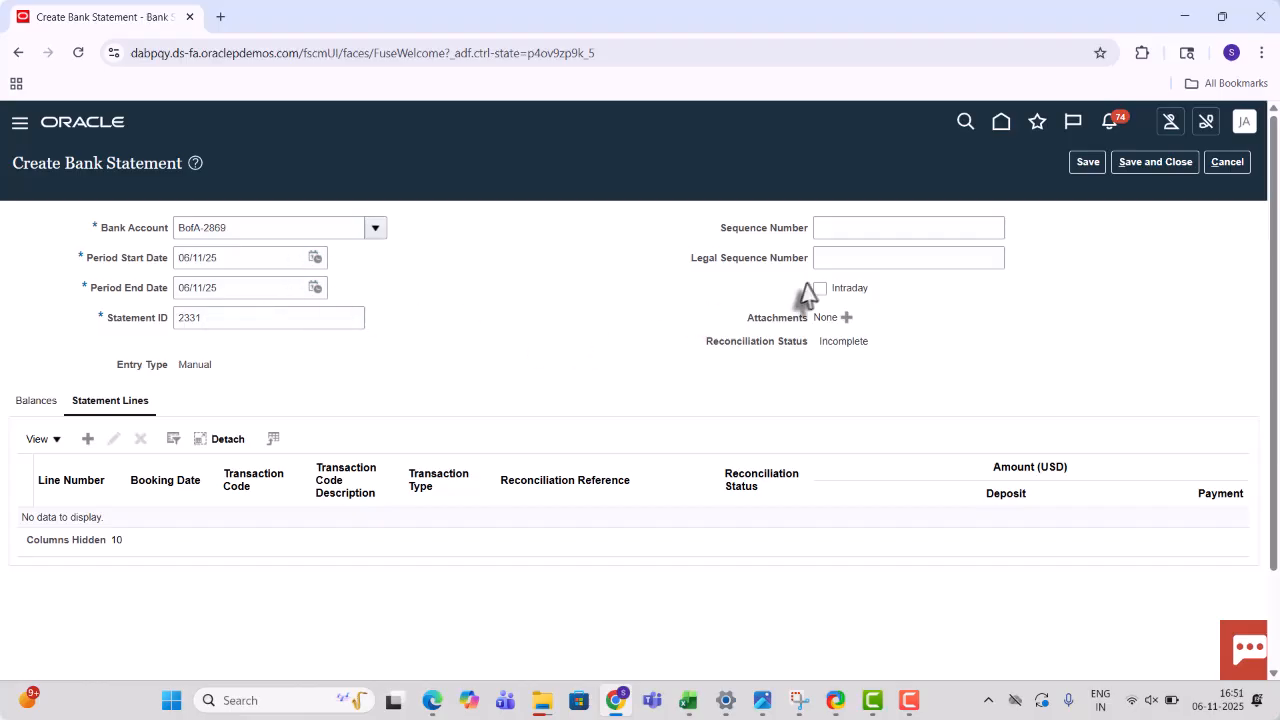
- Add a statement line booked 06/11/25 with transaction code 101, flow indicator Credit and amount 50
{"action": "left_click", "coordinate": [87, 440]}
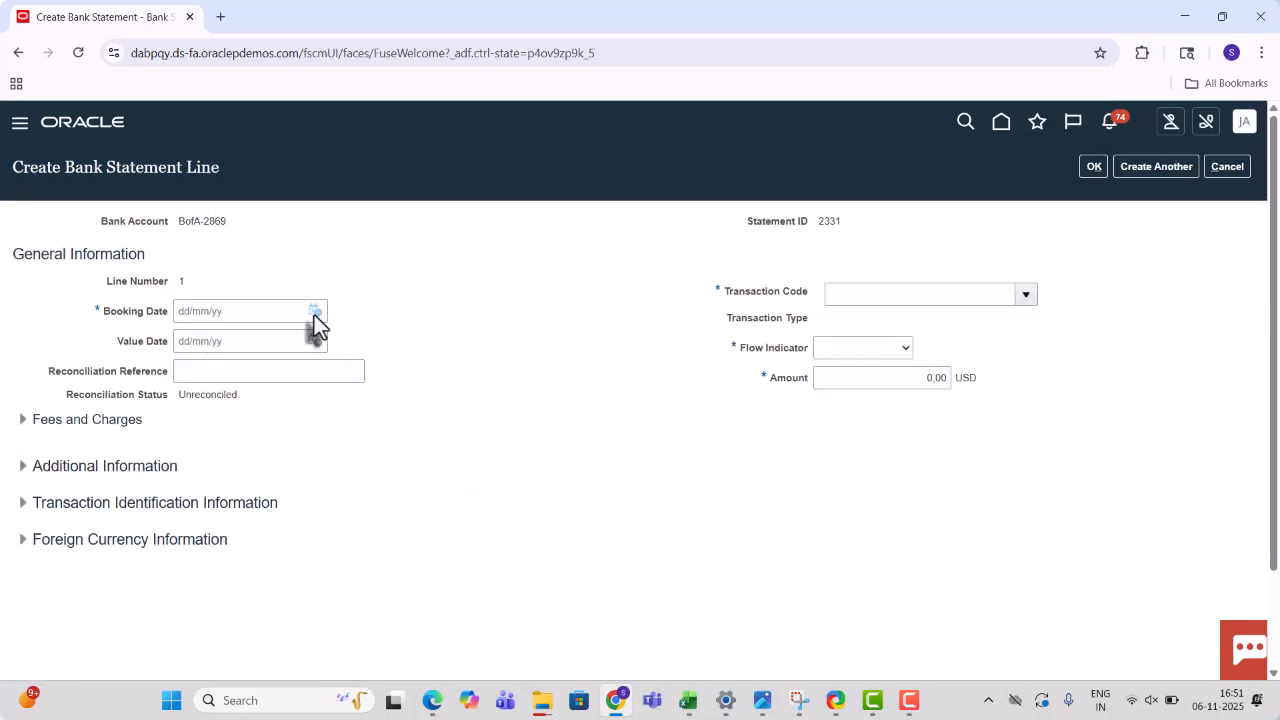
{"action": "left_click", "coordinate": [314, 313]}
{"action": "left_click", "coordinate": [449, 412]}
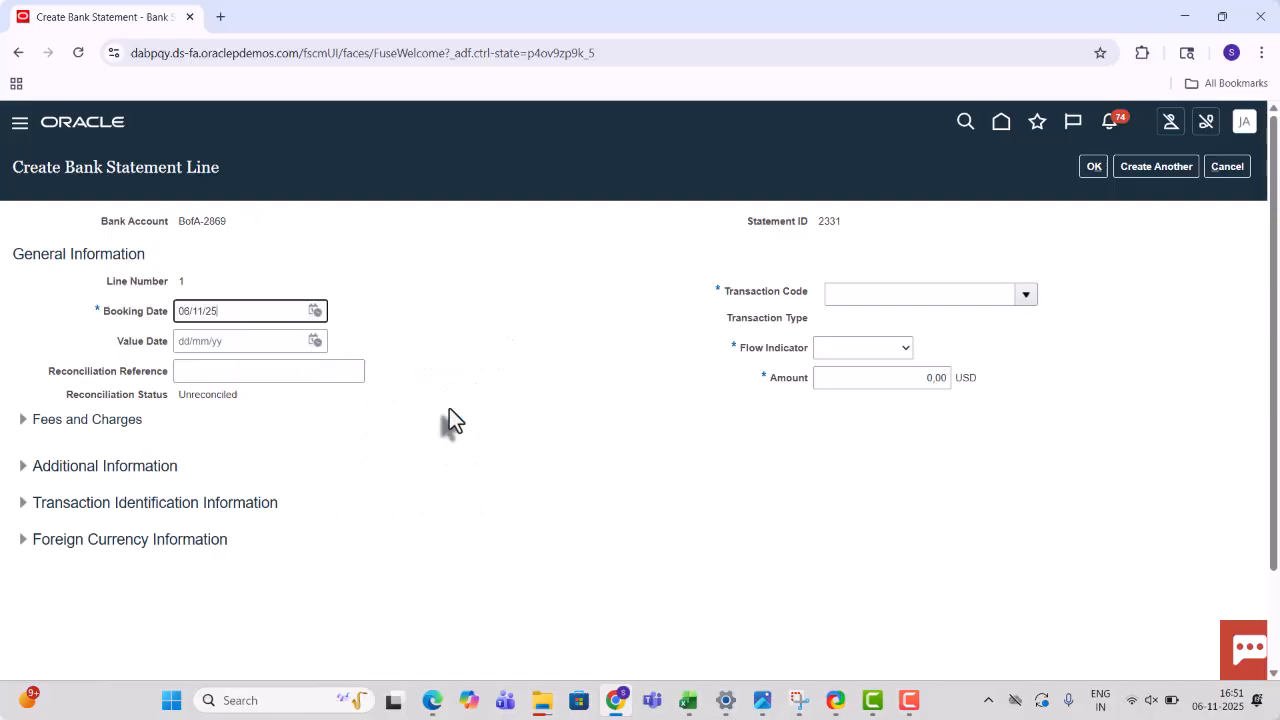
{"action": "left_click", "coordinate": [867, 296]}
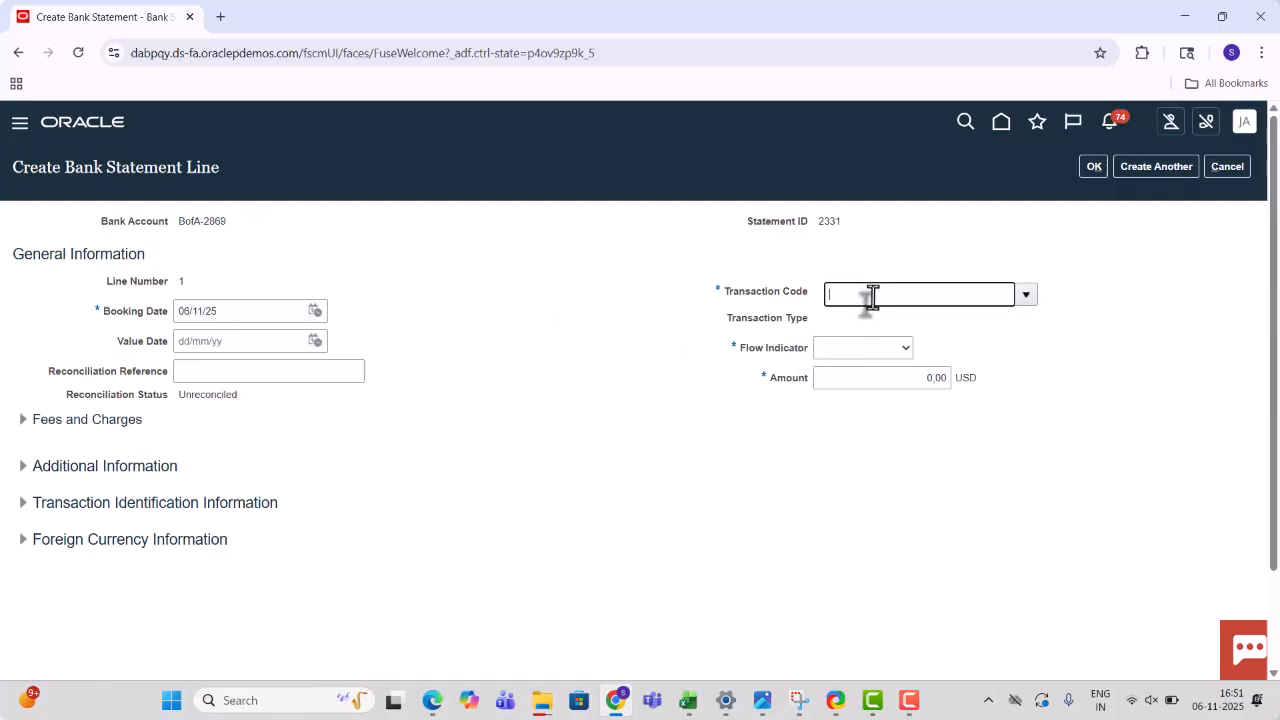
{"action": "left_click", "coordinate": [1027, 295]}
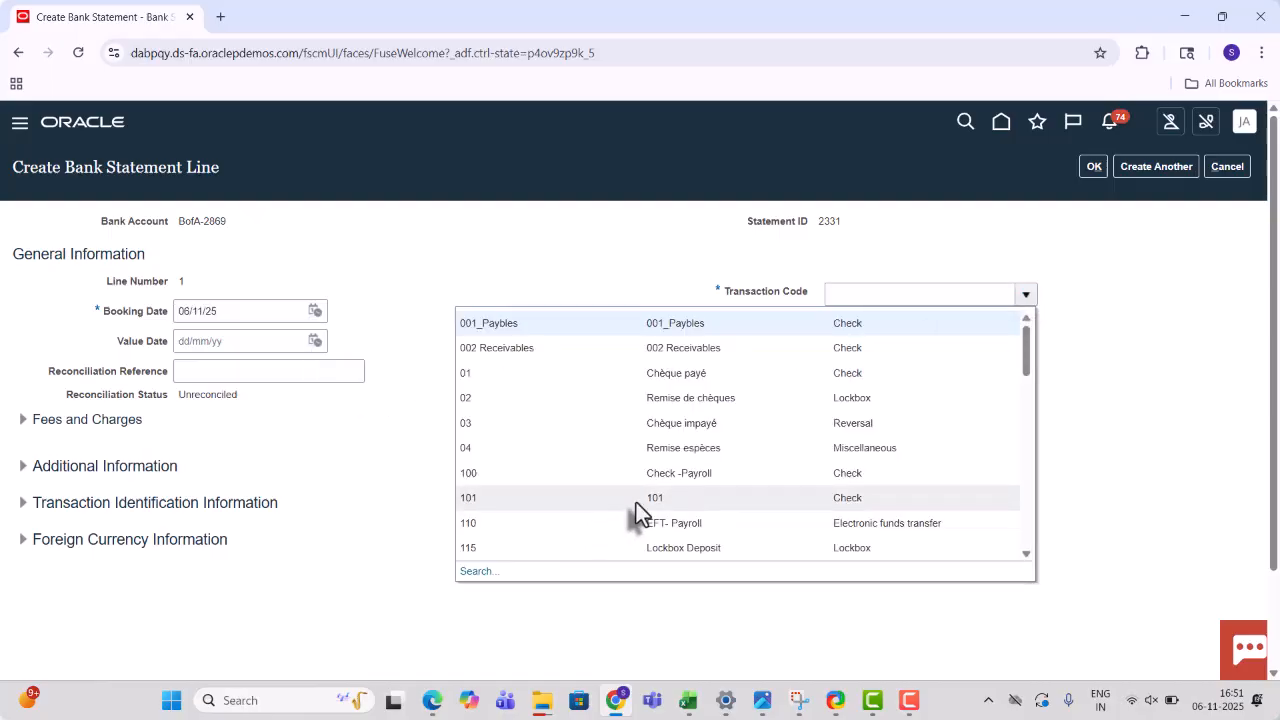
{"action": "left_click", "coordinate": [636, 502]}
{"action": "left_click", "coordinate": [849, 355]}
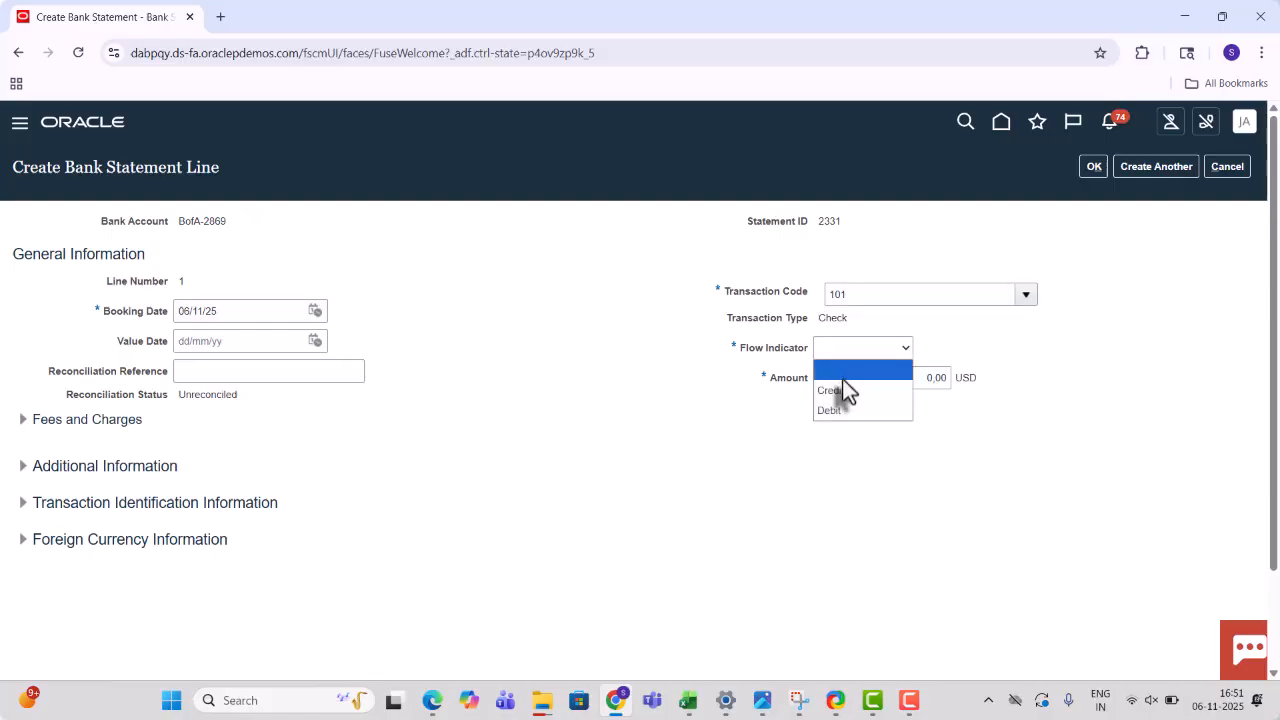
{"action": "left_click", "coordinate": [842, 389]}
{"action": "left_click", "coordinate": [921, 385]}
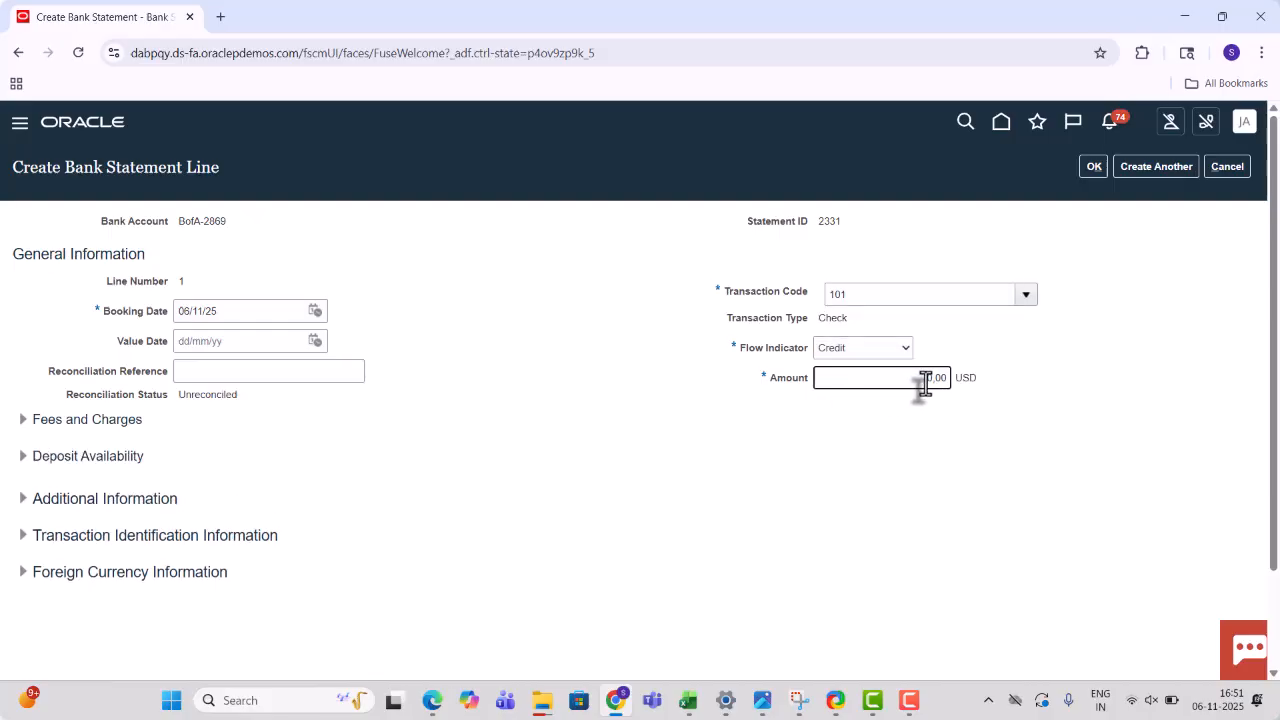
{"action": "type", "text": "50,"}
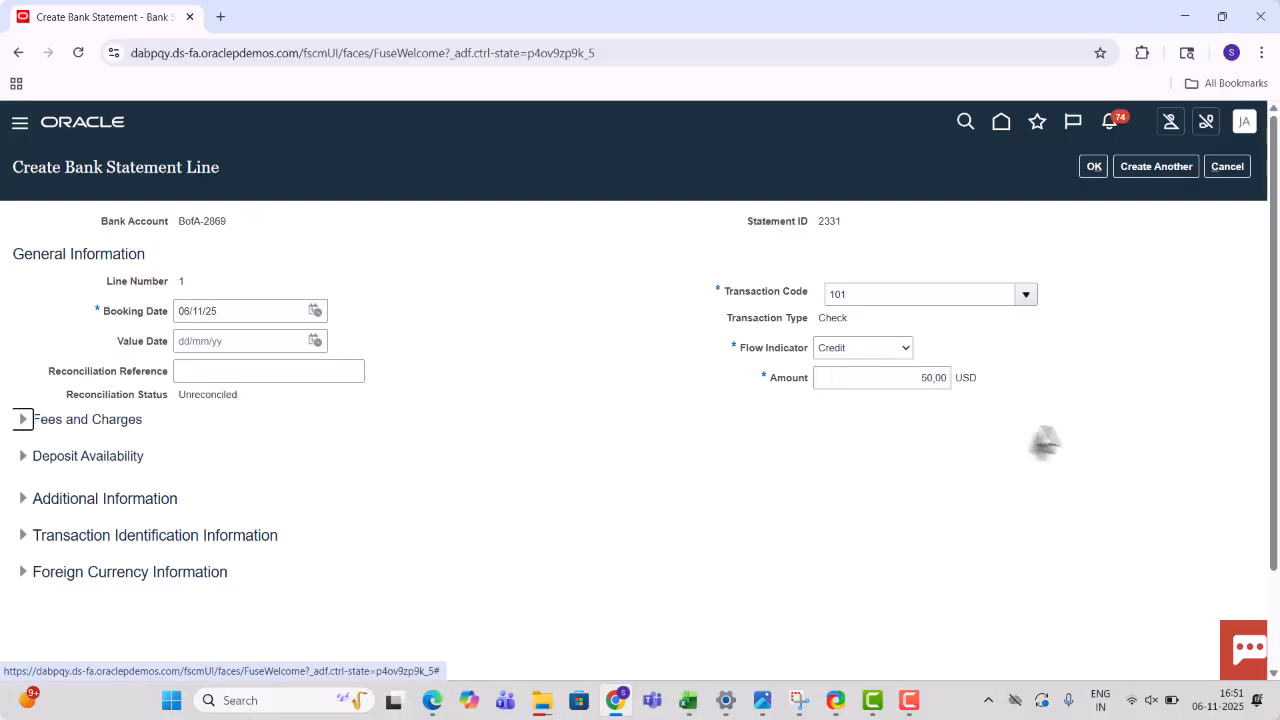
{"action": "left_click", "coordinate": [1096, 167]}
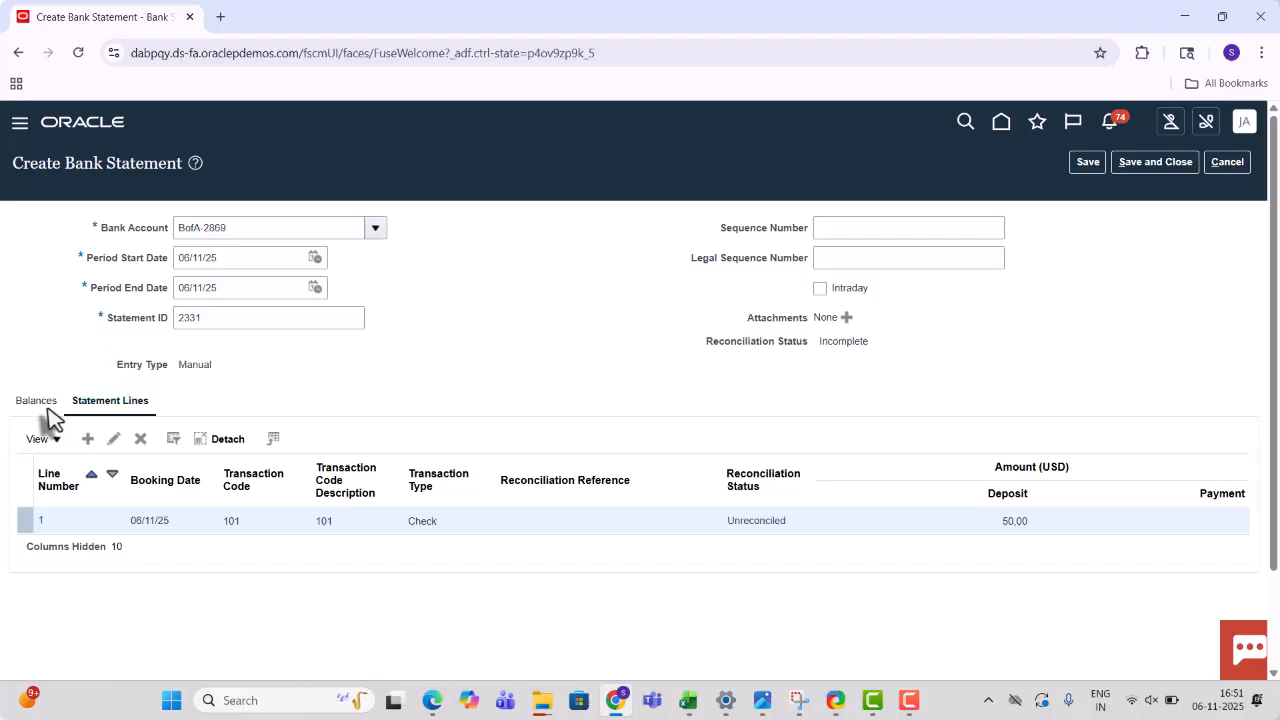
- Enter a closing booked balance of 50 on the Balances tab, then save and close statement 2331
{"action": "left_click", "coordinate": [44, 404]}
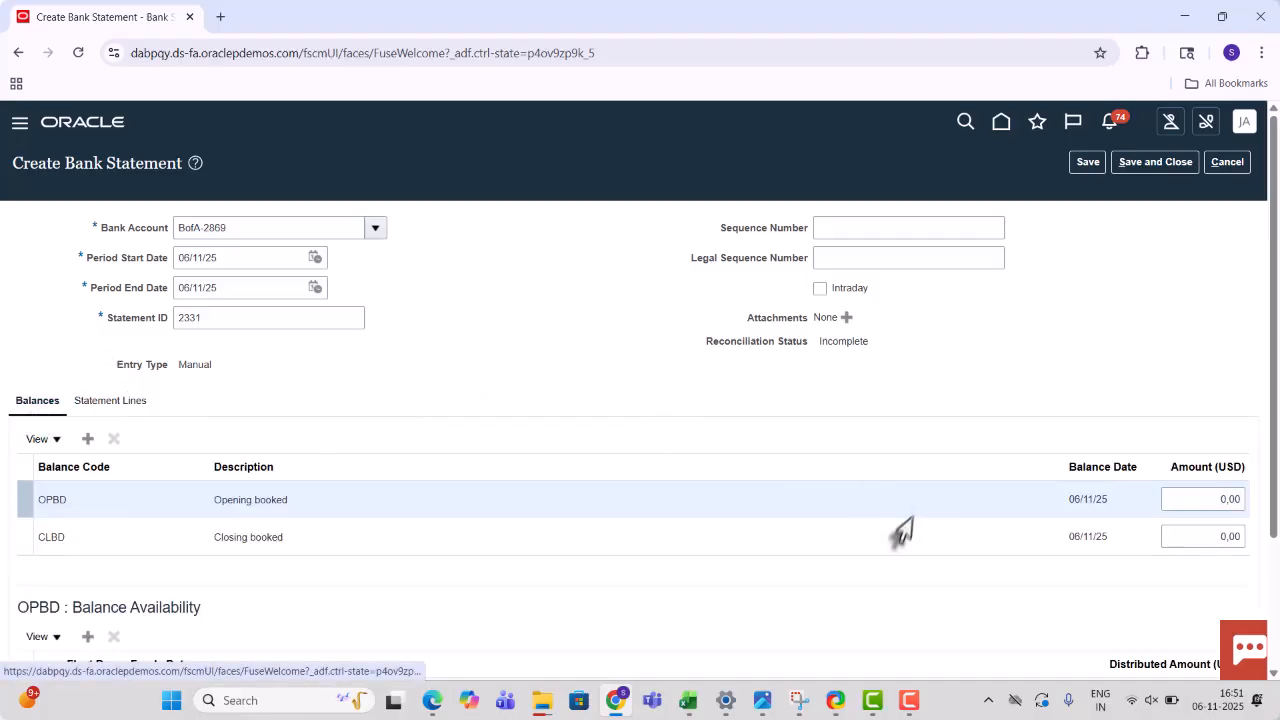
{"action": "left_click", "coordinate": [1220, 535]}
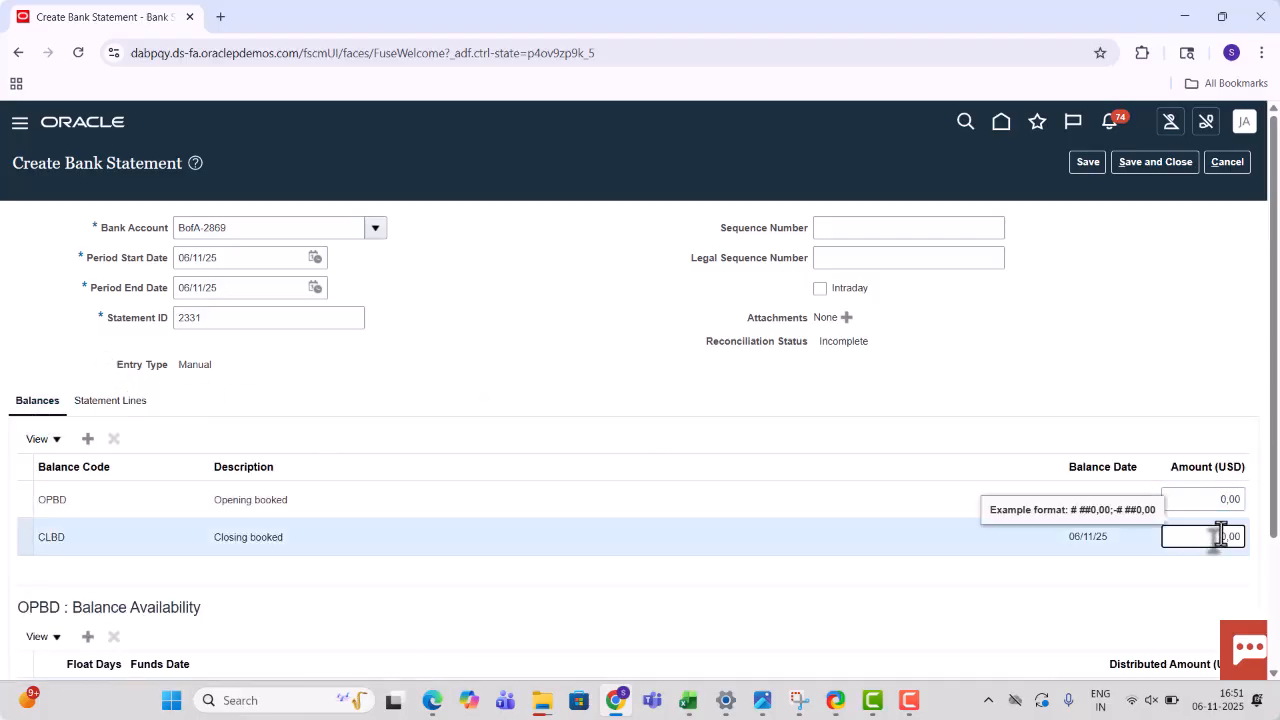
{"action": "key", "text": "Tab"}
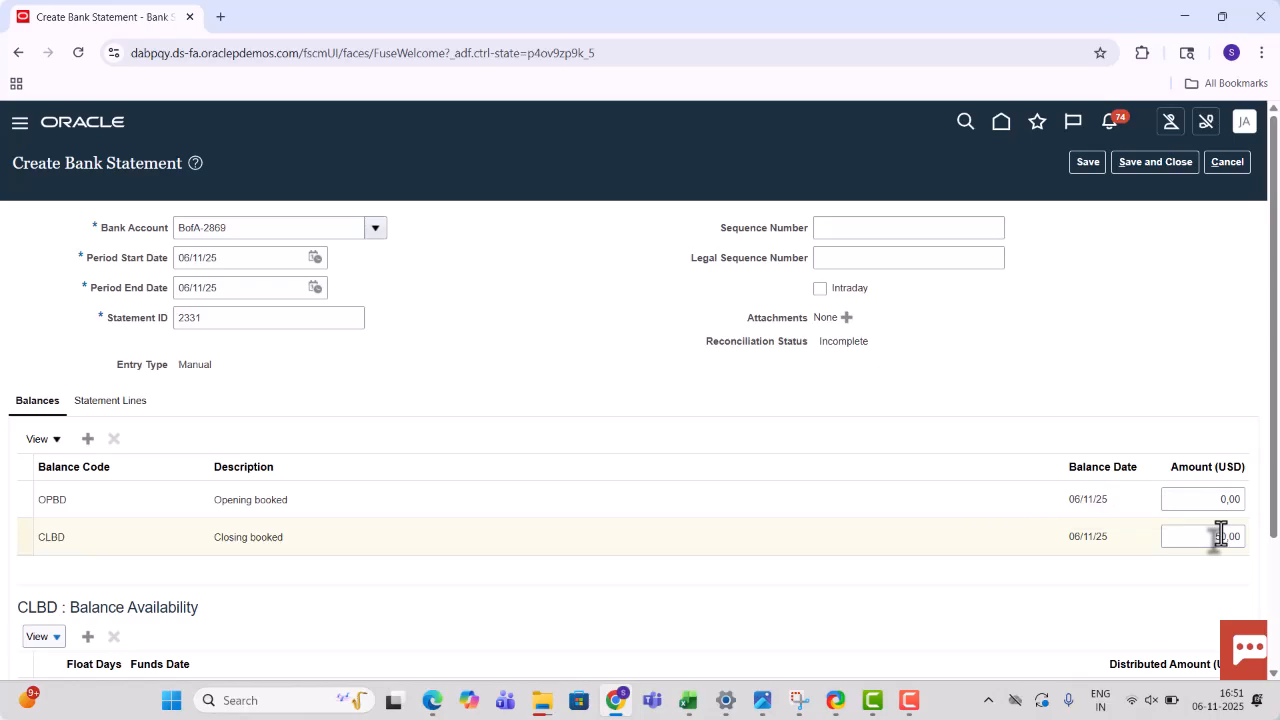
{"action": "left_click", "coordinate": [1085, 163]}
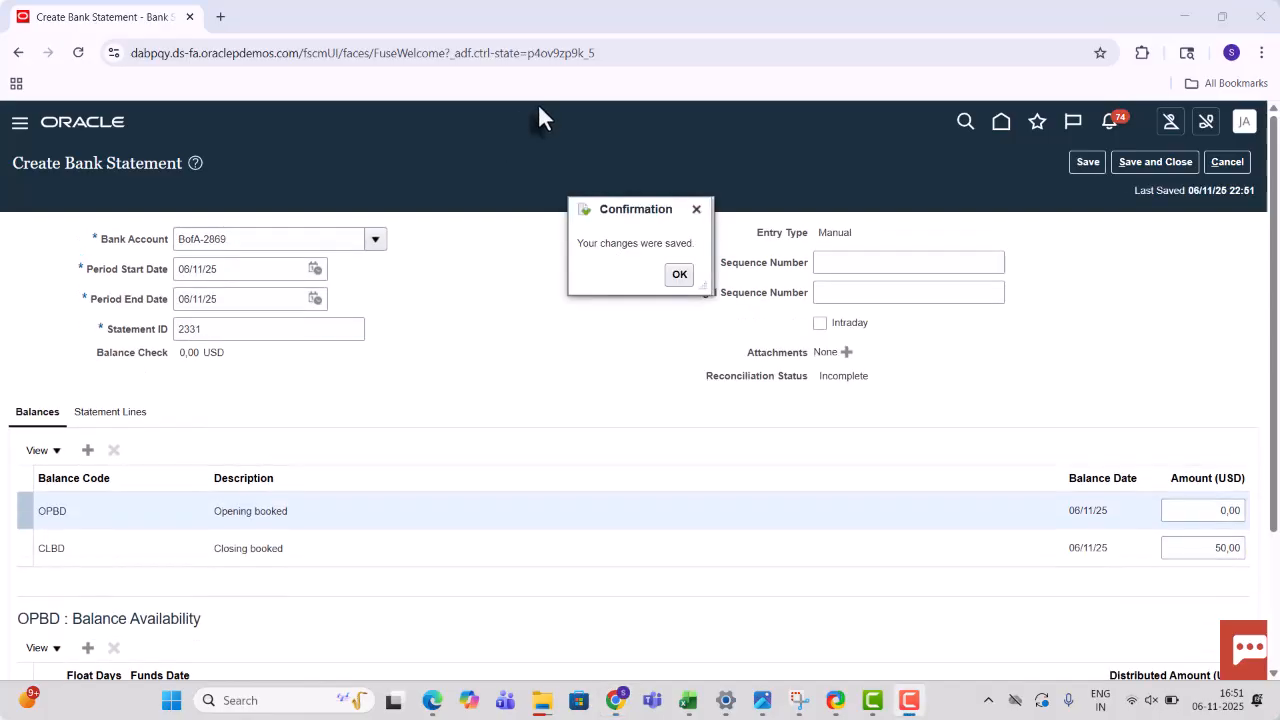
{"action": "left_click", "coordinate": [679, 276]}
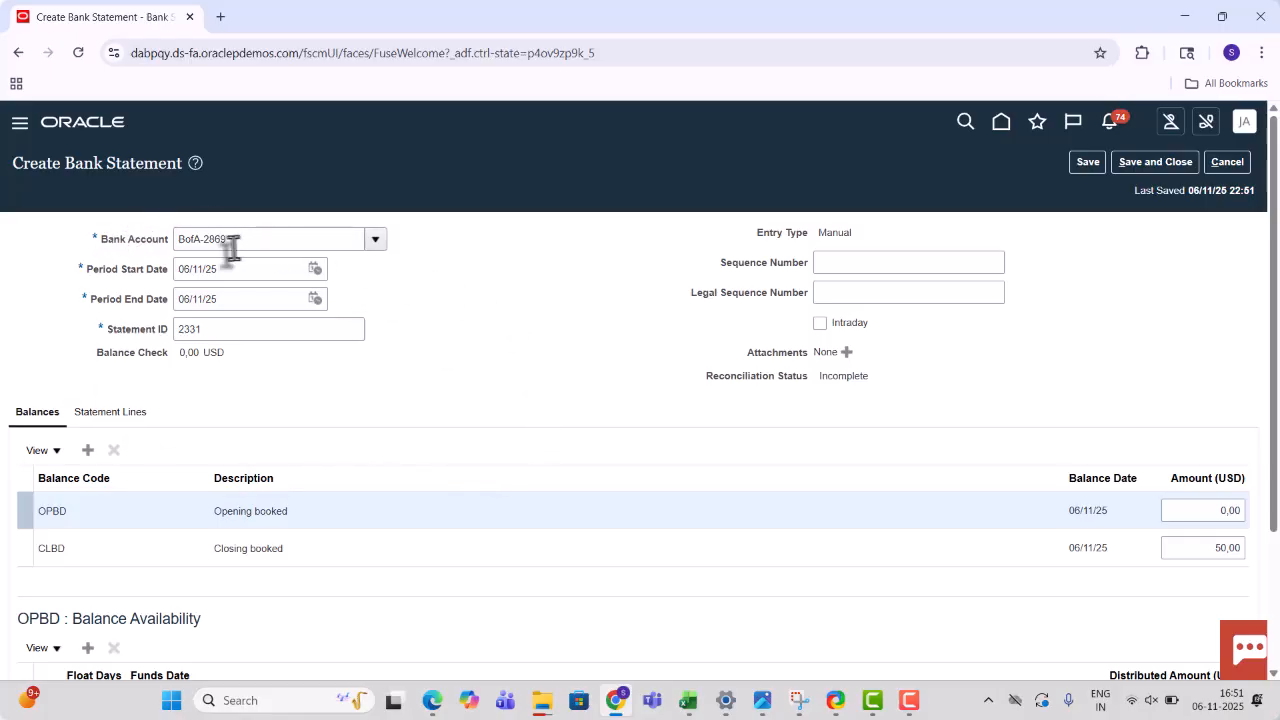
{"action": "left_click", "coordinate": [1212, 552]}
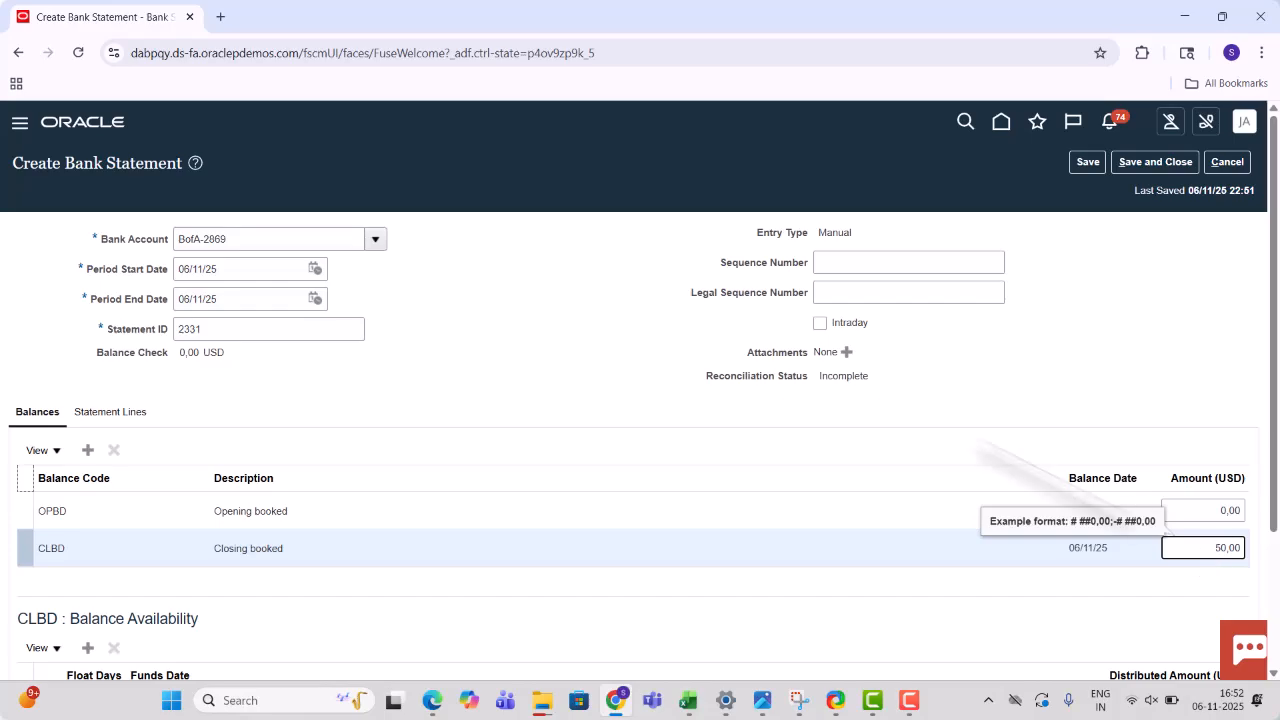
{"action": "type", "text": "5"}
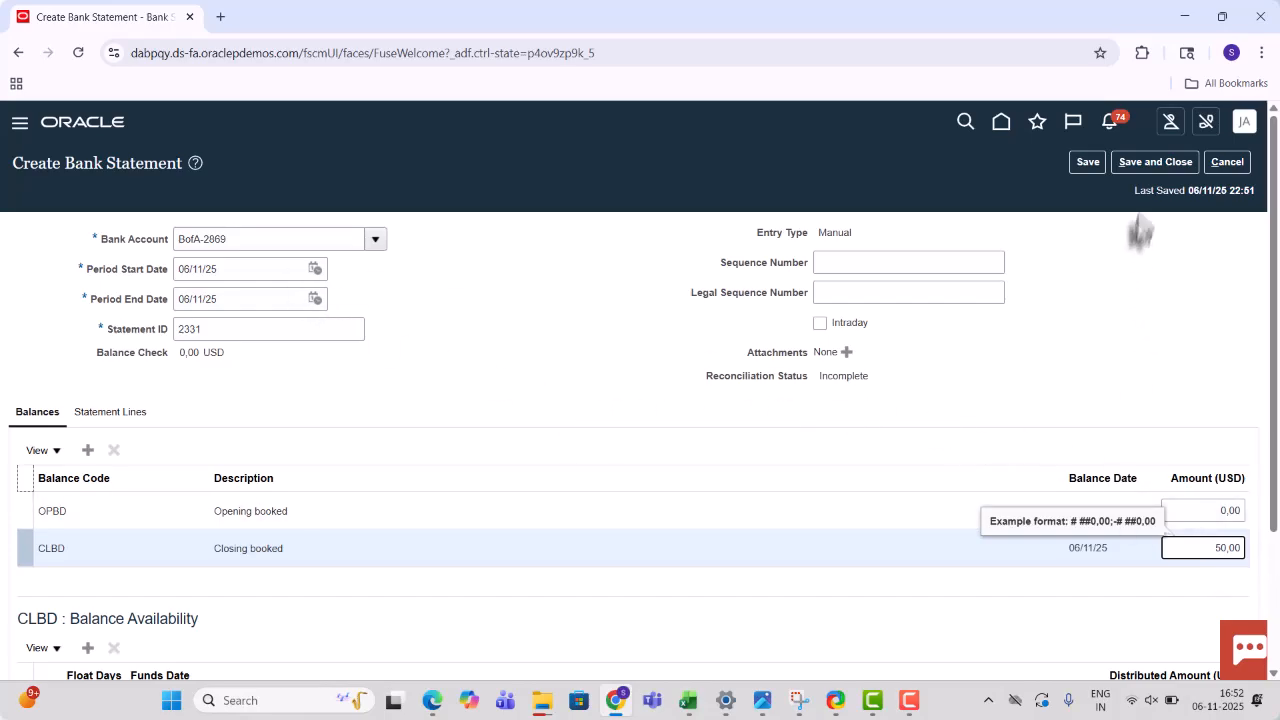
{"action": "left_click", "coordinate": [1151, 166]}
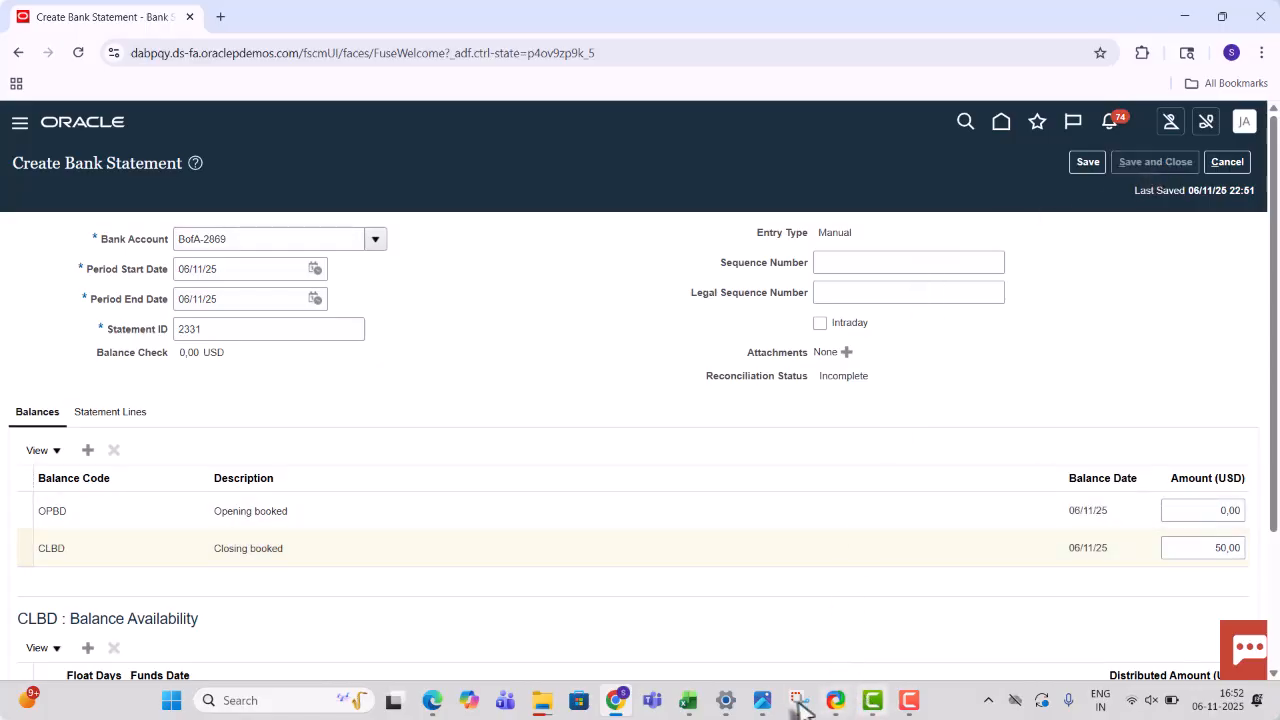
- Check the activity notes spreadsheet, then dismiss Oracle's save confirmation and show the bank statement tasks
{"action": "left_click", "coordinate": [684, 705]}
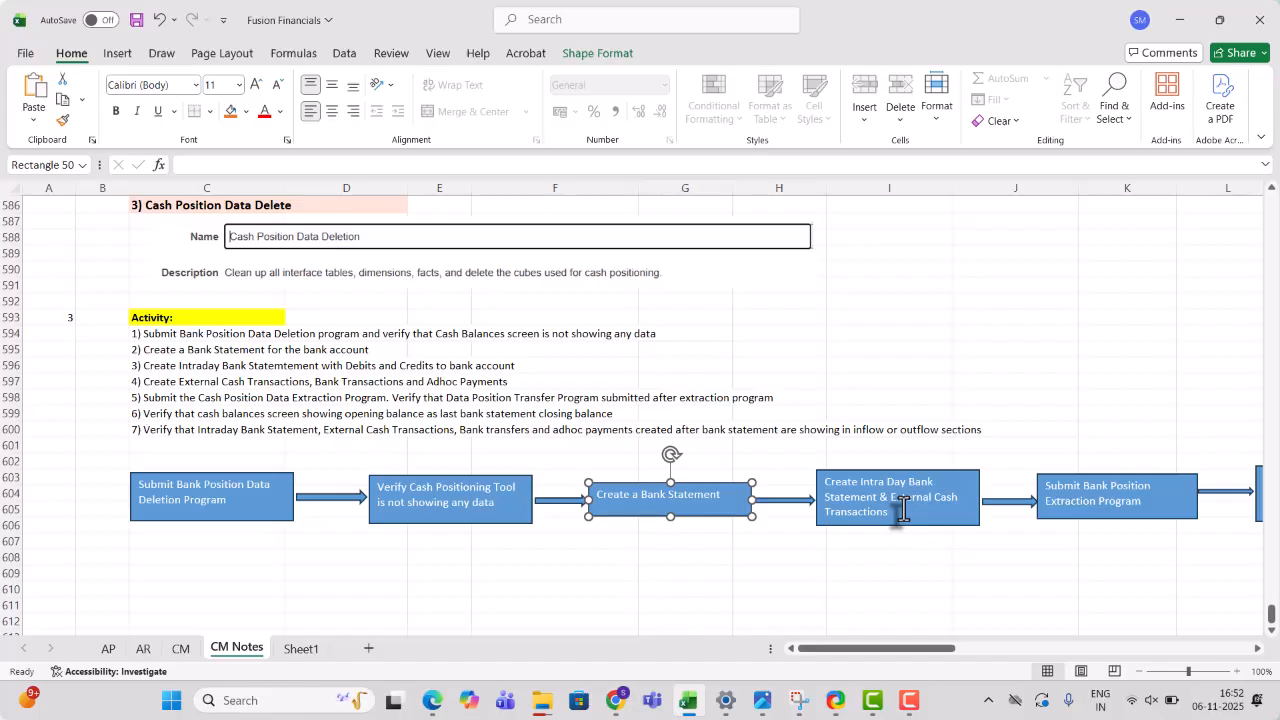
{"action": "key", "text": "alt+Tab"}
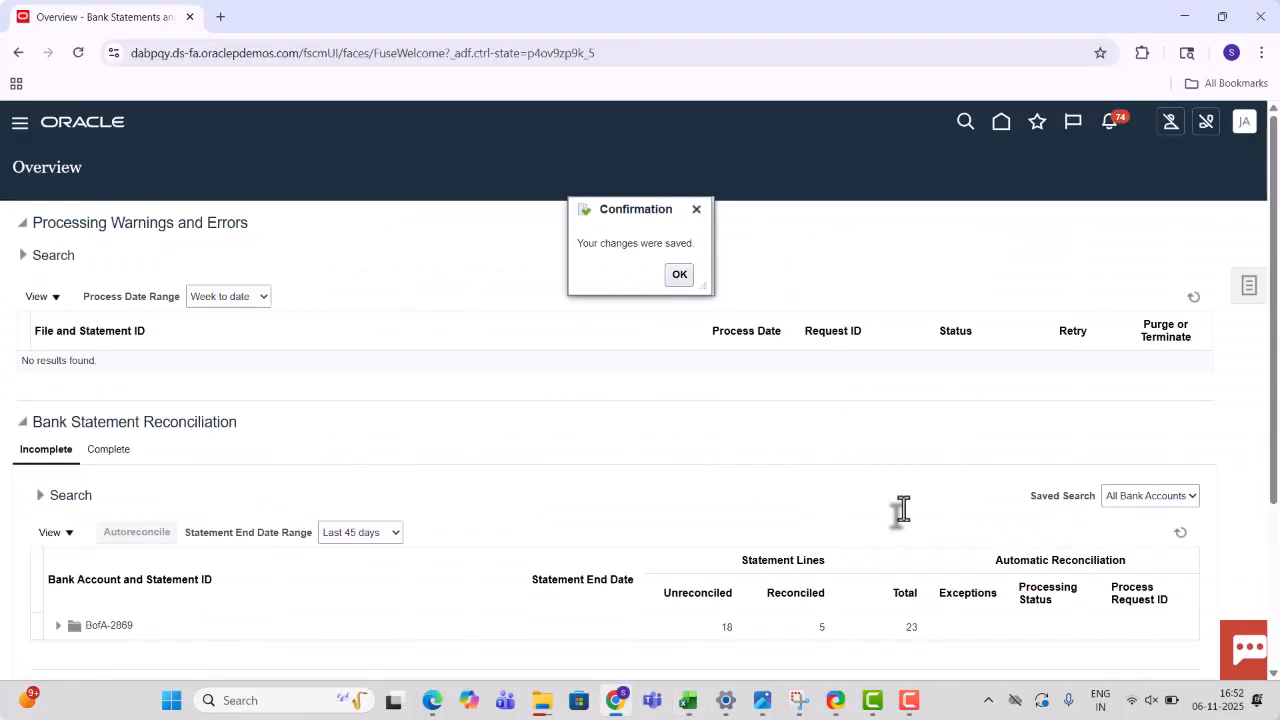
{"action": "left_click", "coordinate": [679, 276]}
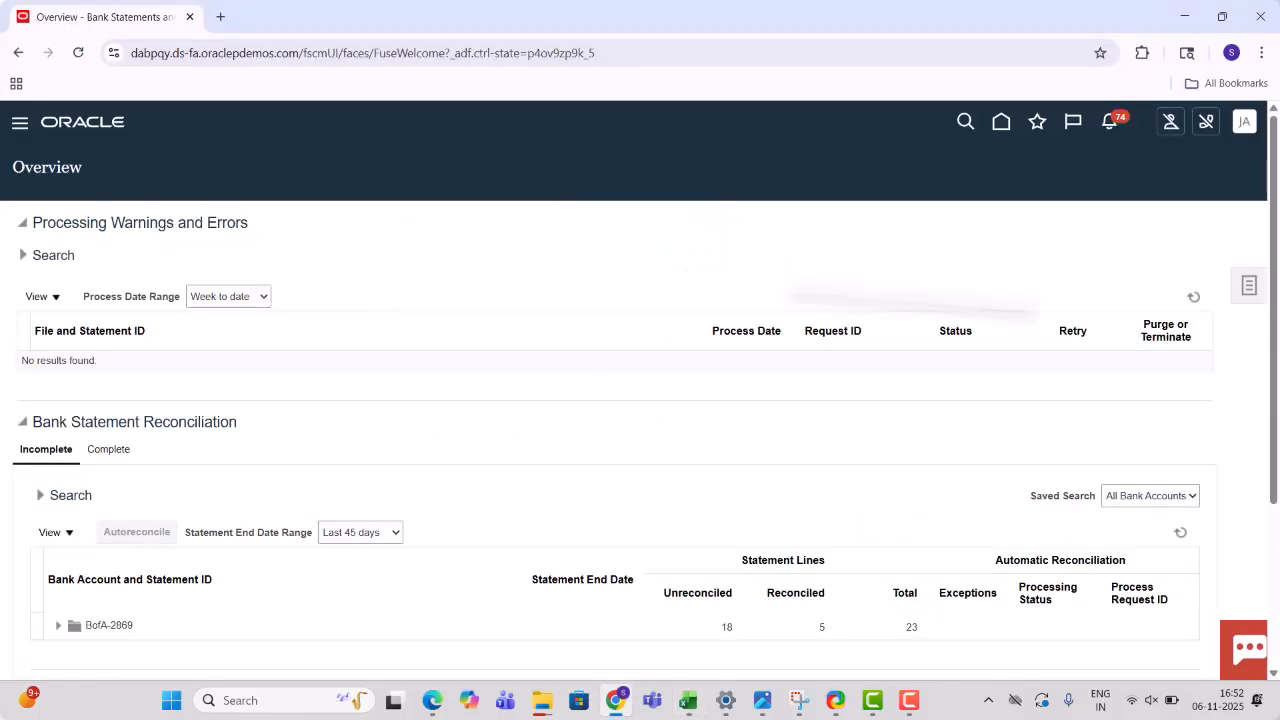
{"action": "left_click", "coordinate": [1247, 296]}
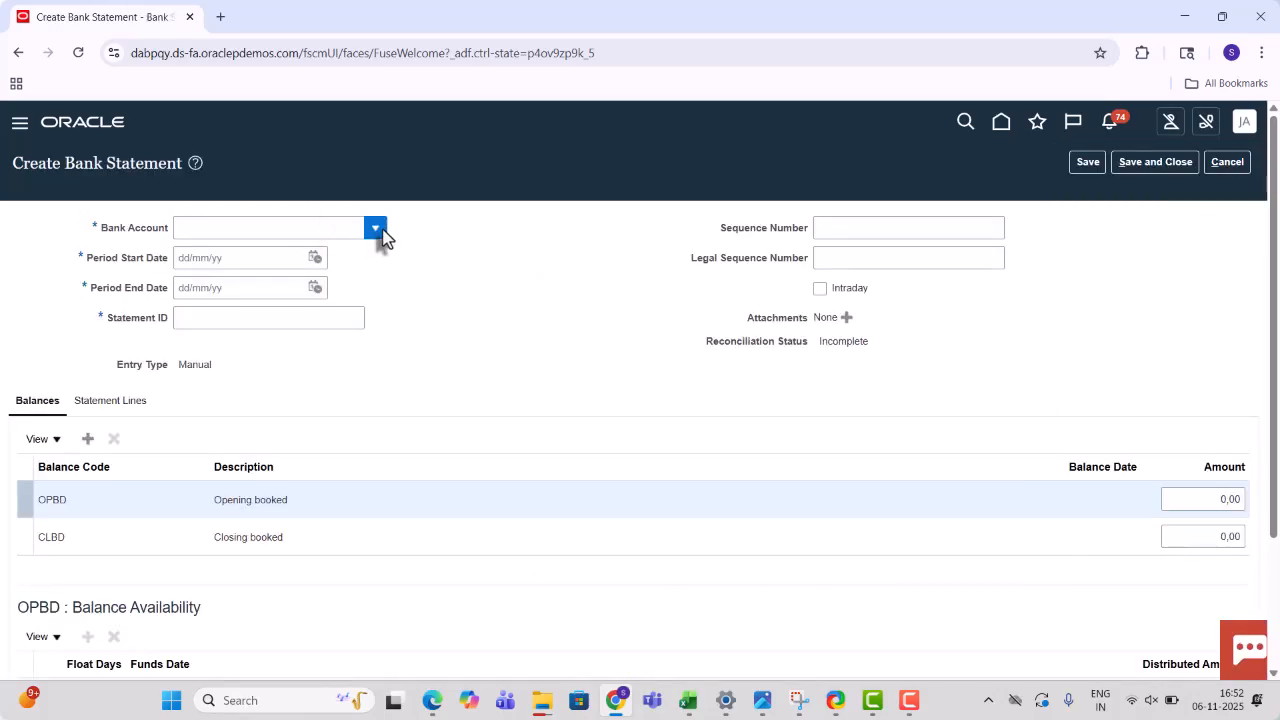
- Create statement 2332 for BofA-2869 with period 06/11/25 to 06/11/25 and view its lines
{"action": "left_click", "coordinate": [382, 229]}
{"action": "left_click", "coordinate": [275, 278]}
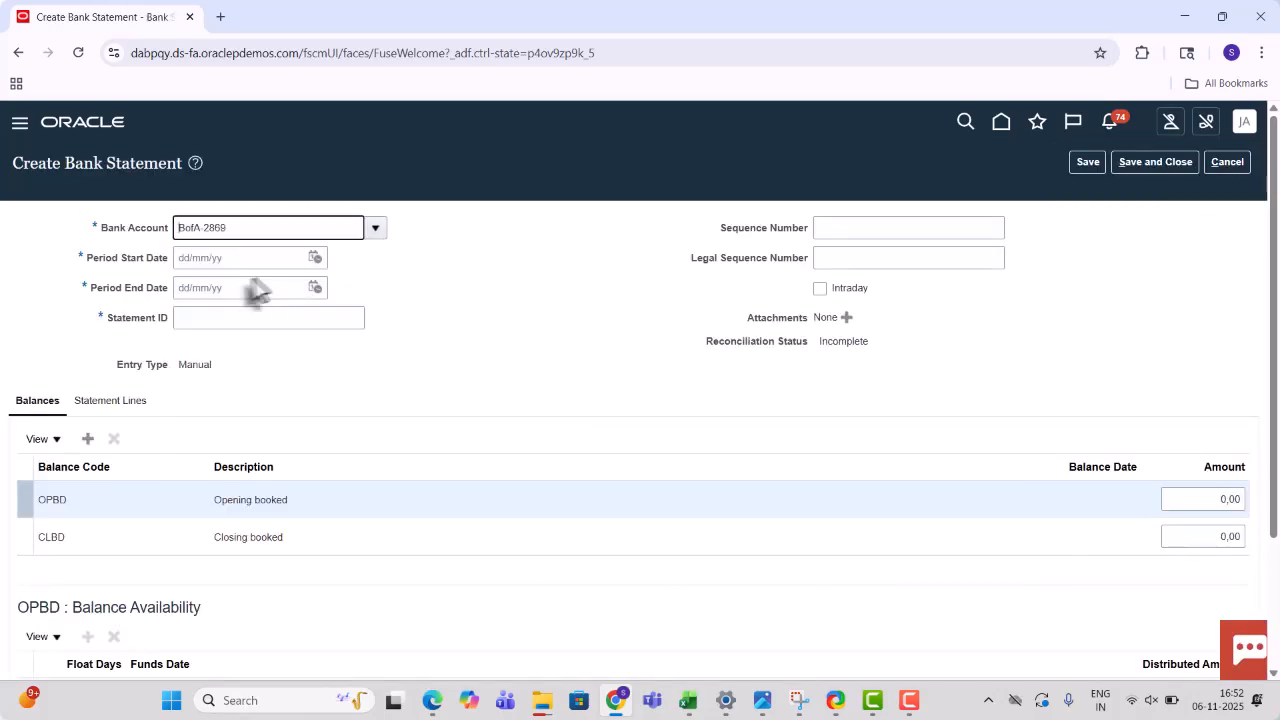
{"action": "left_click", "coordinate": [314, 257]}
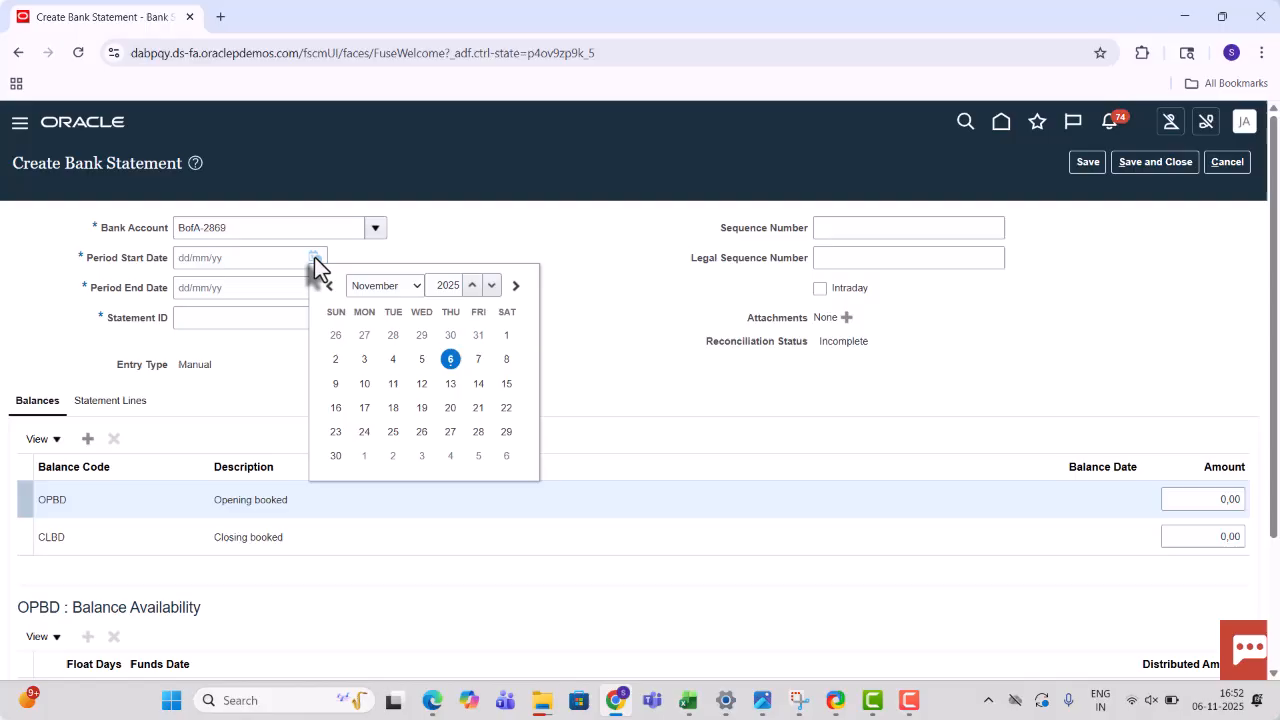
{"action": "left_click", "coordinate": [450, 362]}
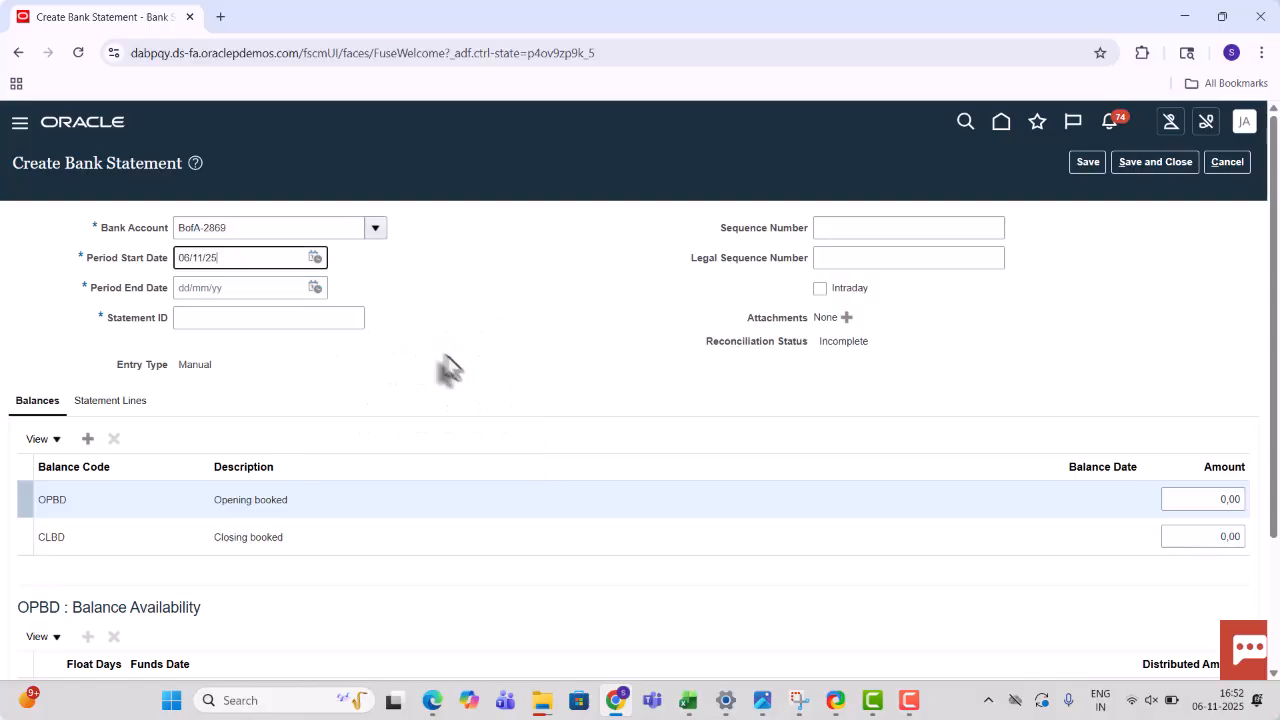
{"action": "left_click", "coordinate": [314, 288]}
{"action": "left_click", "coordinate": [450, 389]}
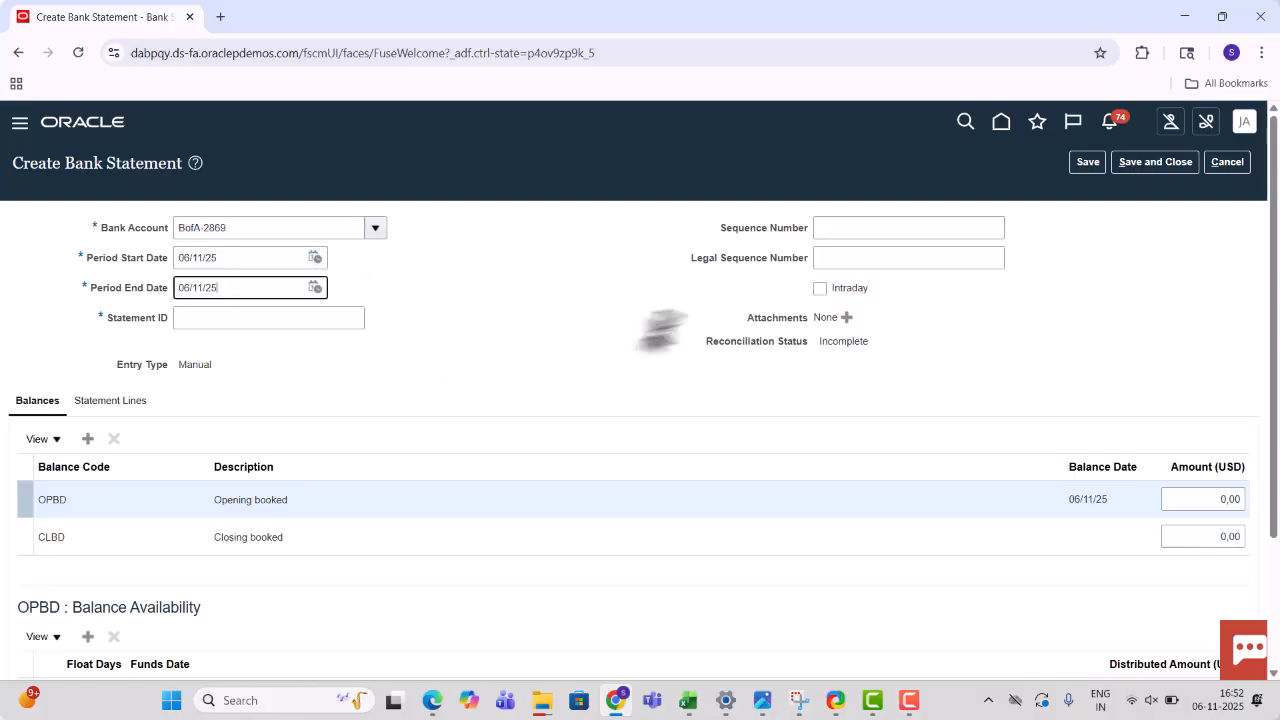
{"action": "left_click", "coordinate": [260, 316]}
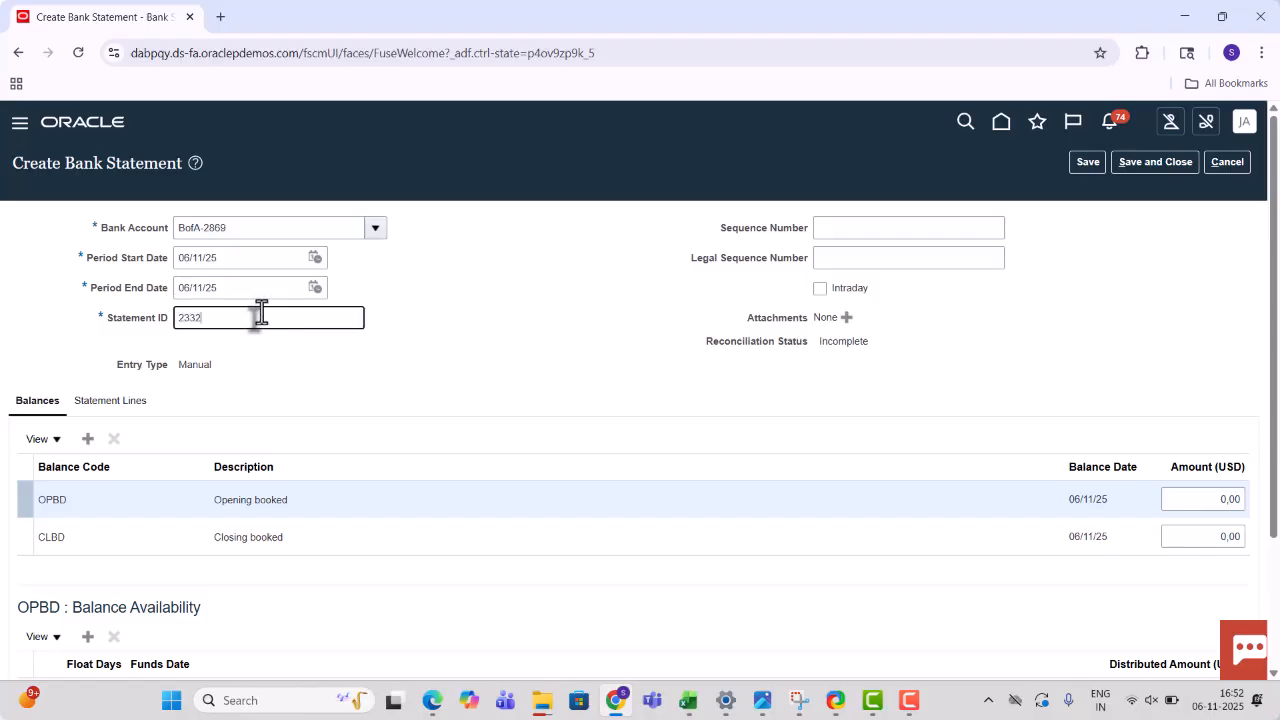
{"action": "key", "text": "Tab"}
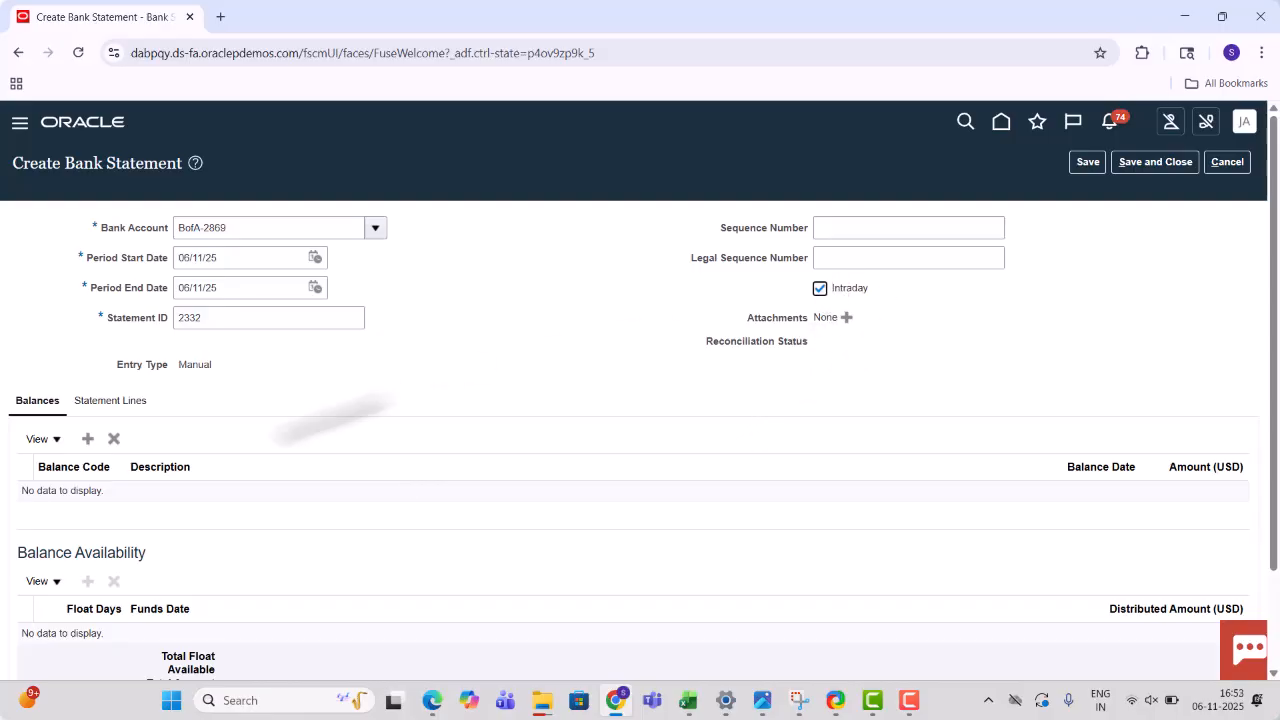
{"action": "left_click", "coordinate": [92, 406]}
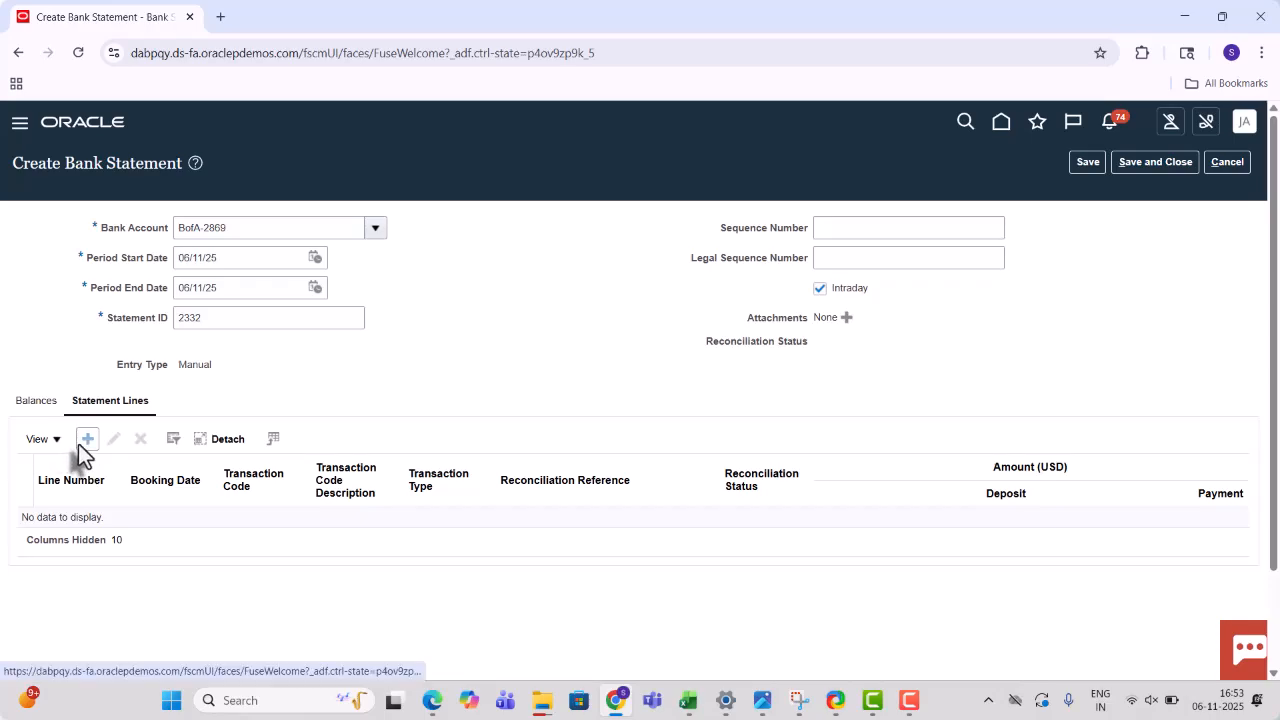
- Add a 2,00 credit statement line with code 101, booked 06/11/25
{"action": "left_click", "coordinate": [86, 440]}
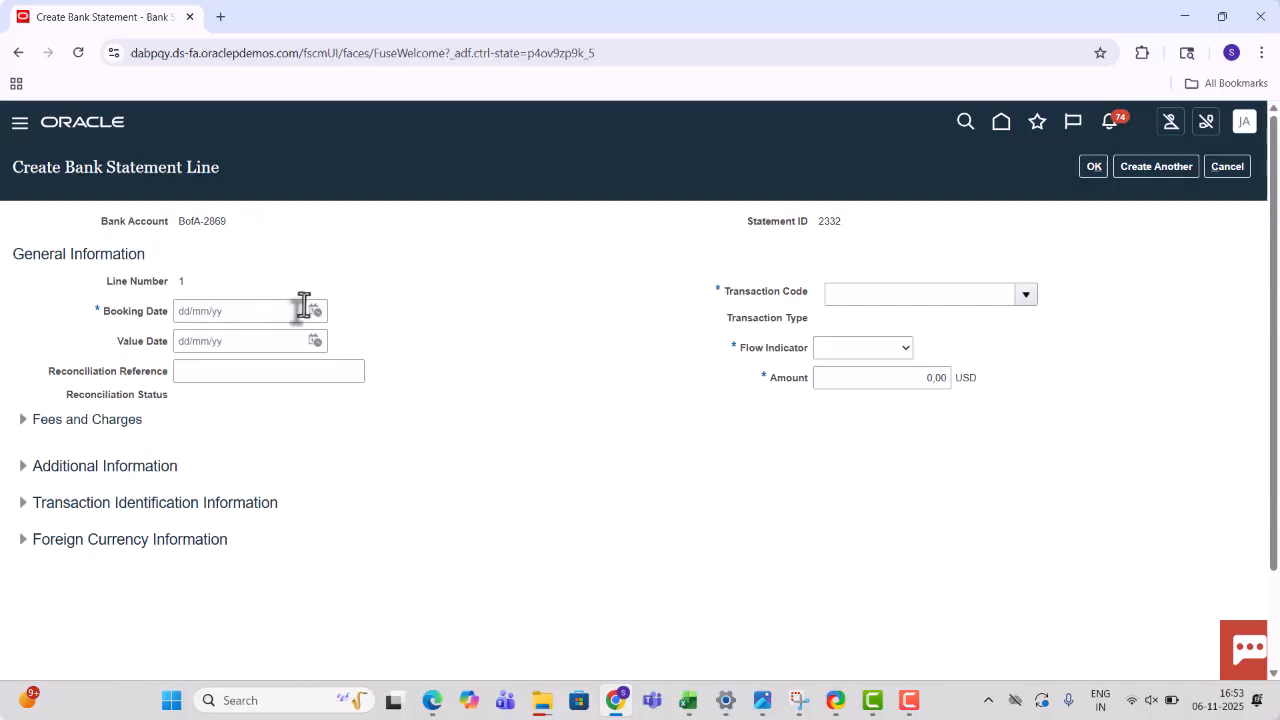
{"action": "left_click", "coordinate": [313, 311]}
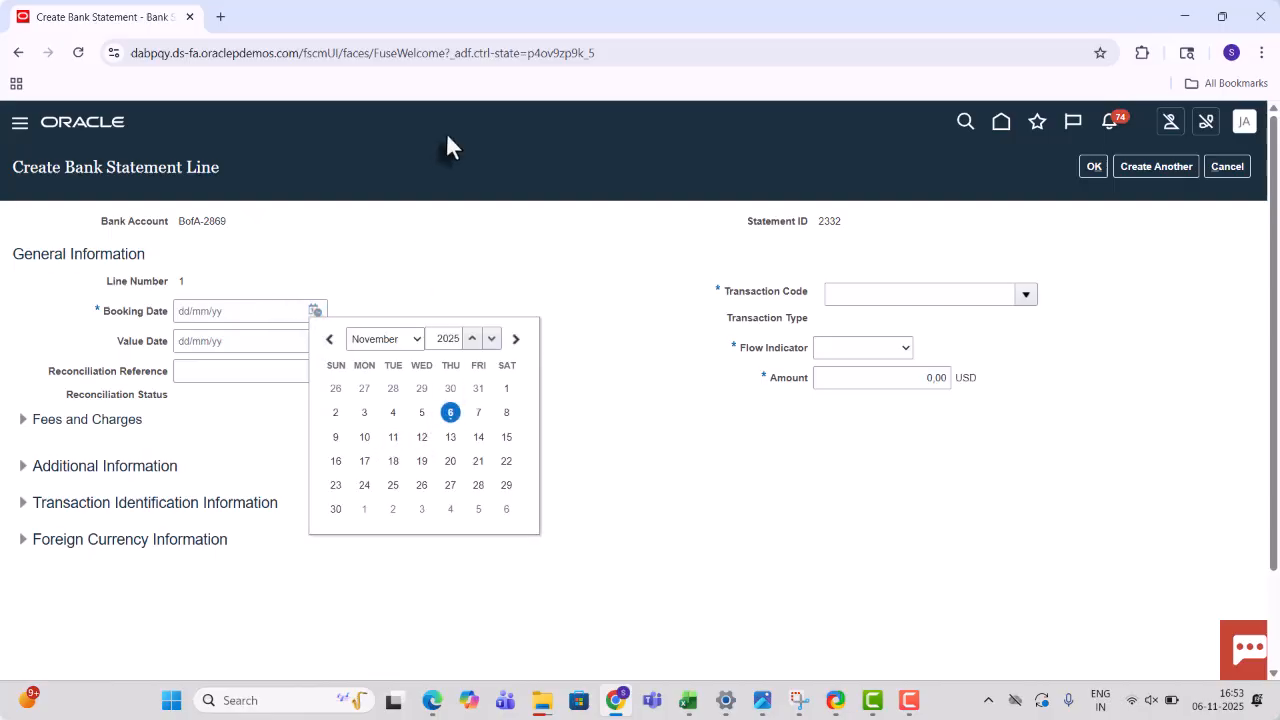
{"action": "left_click", "coordinate": [450, 414]}
{"action": "left_click", "coordinate": [860, 294]}
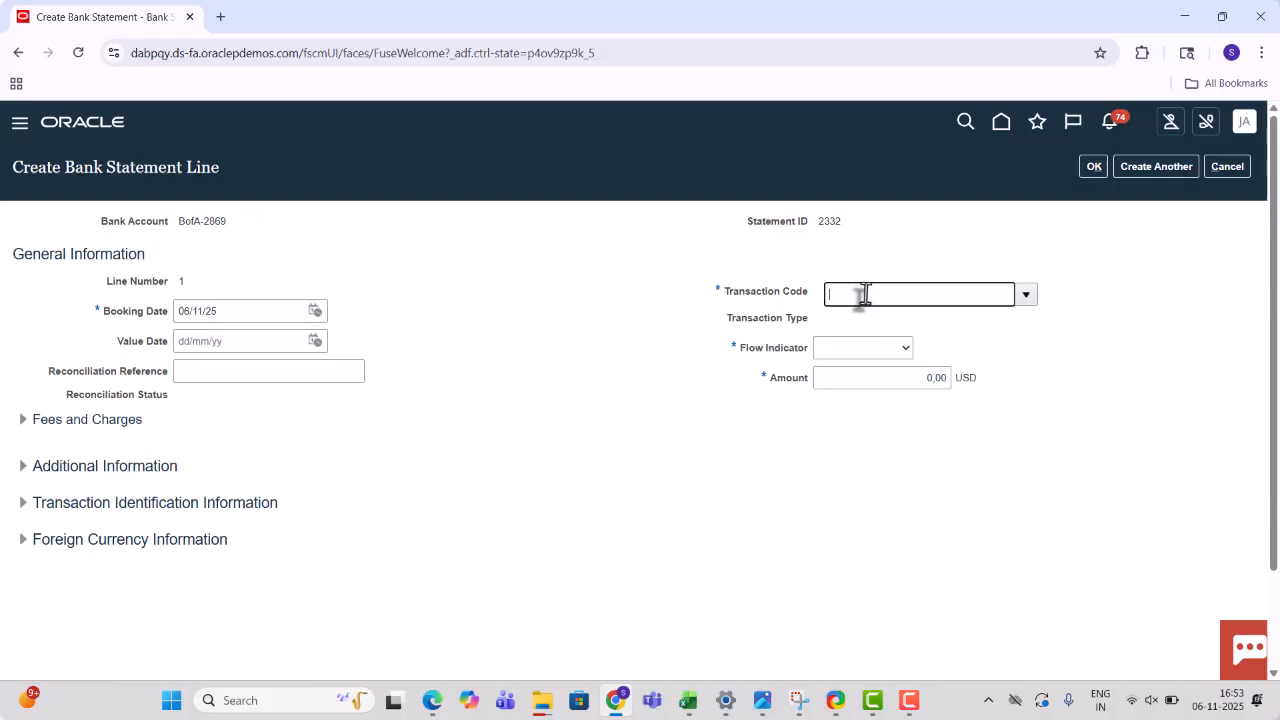
{"action": "left_click", "coordinate": [1029, 297]}
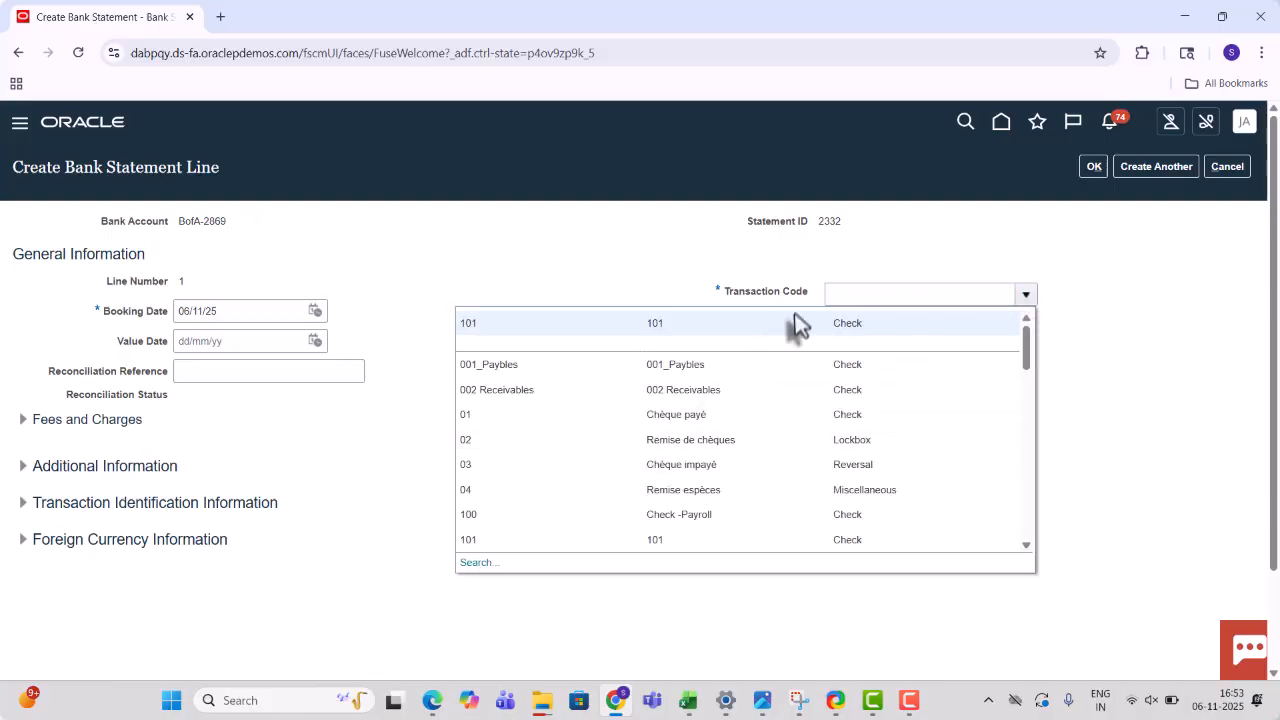
{"action": "left_click", "coordinate": [777, 325]}
{"action": "left_click", "coordinate": [828, 350]}
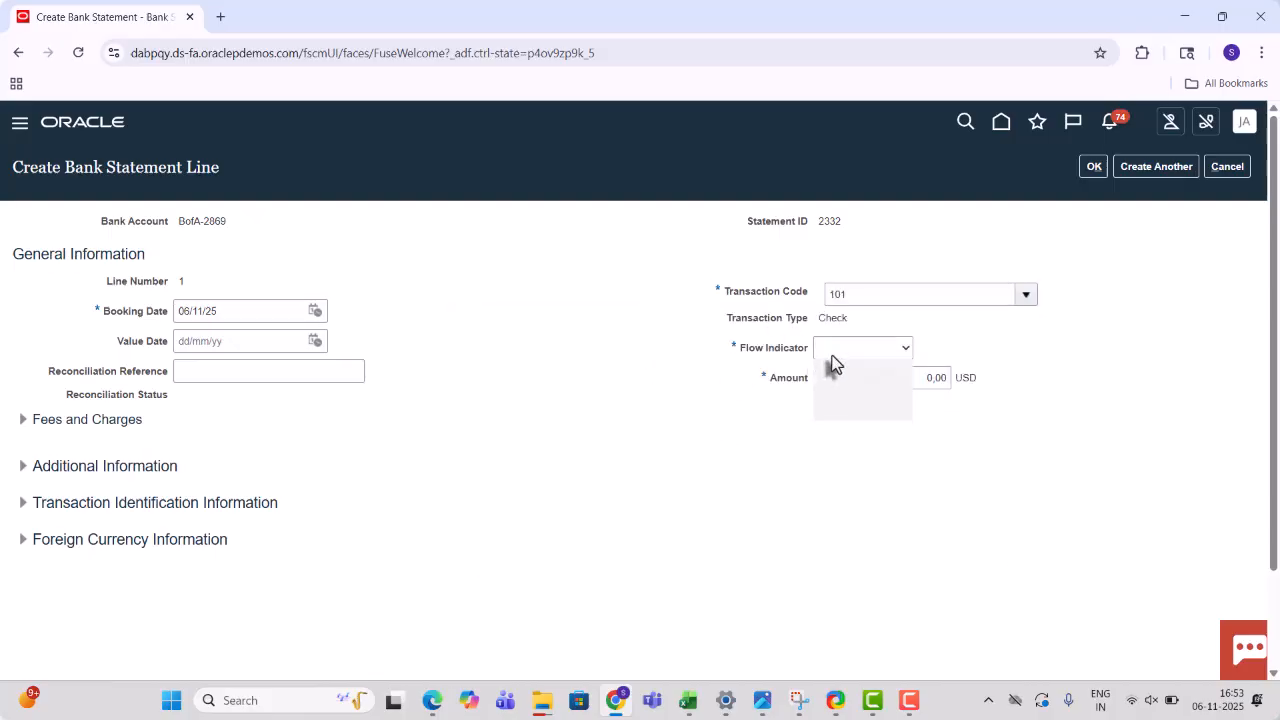
{"action": "left_click", "coordinate": [833, 390]}
{"action": "left_click", "coordinate": [931, 378]}
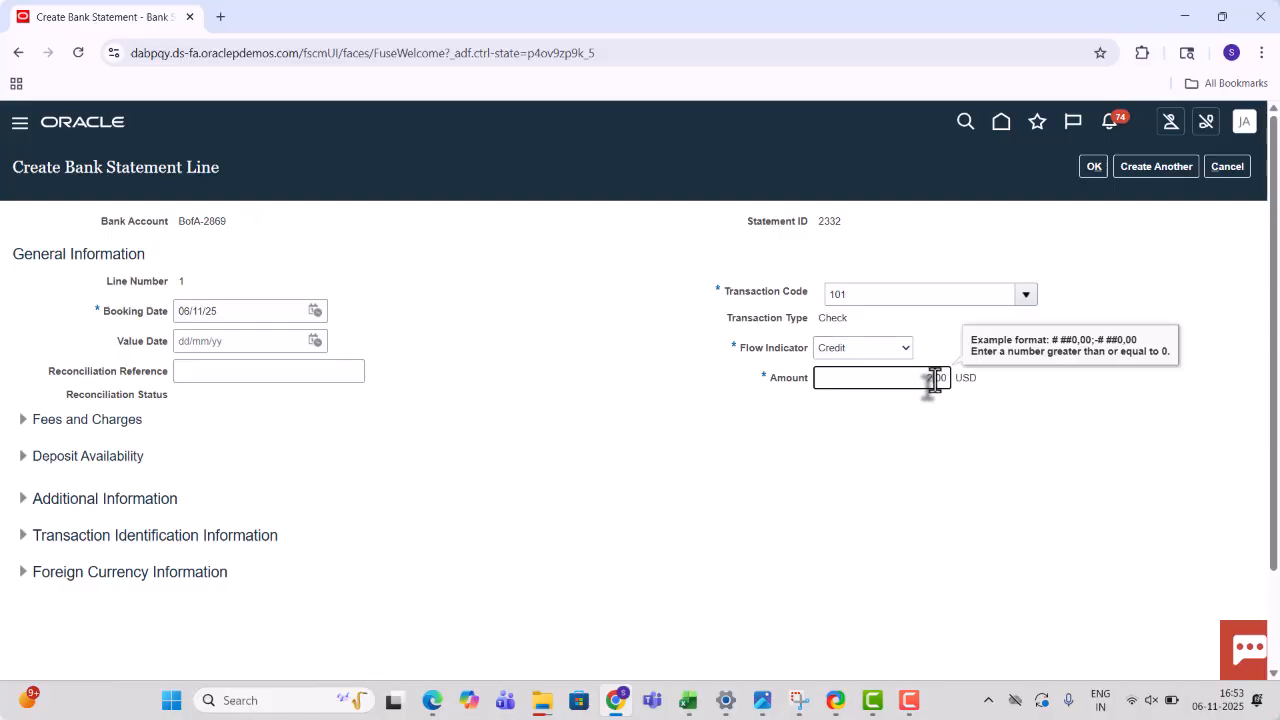
{"action": "key", "text": "Tab"}
{"action": "left_click", "coordinate": [1149, 168]}
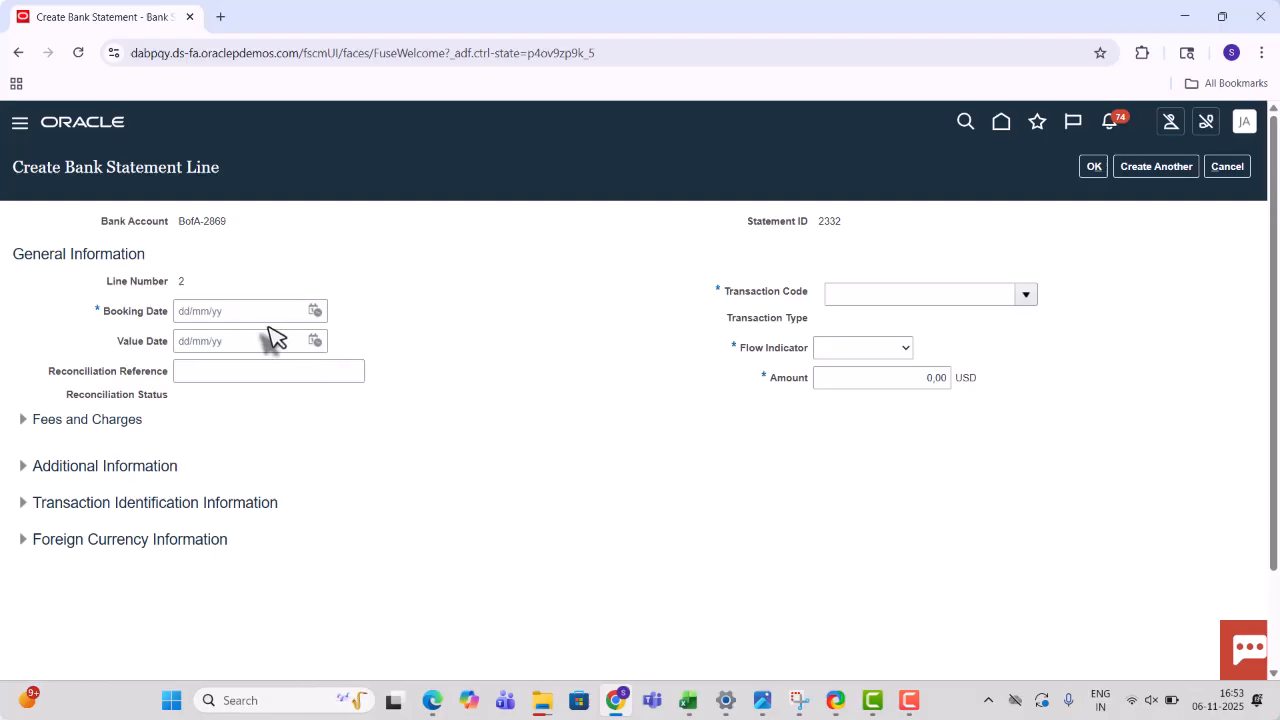
- Add a 1,00 debit statement line with code 101, booked 06/11/25, and return to the statement
{"action": "left_click", "coordinate": [312, 312]}
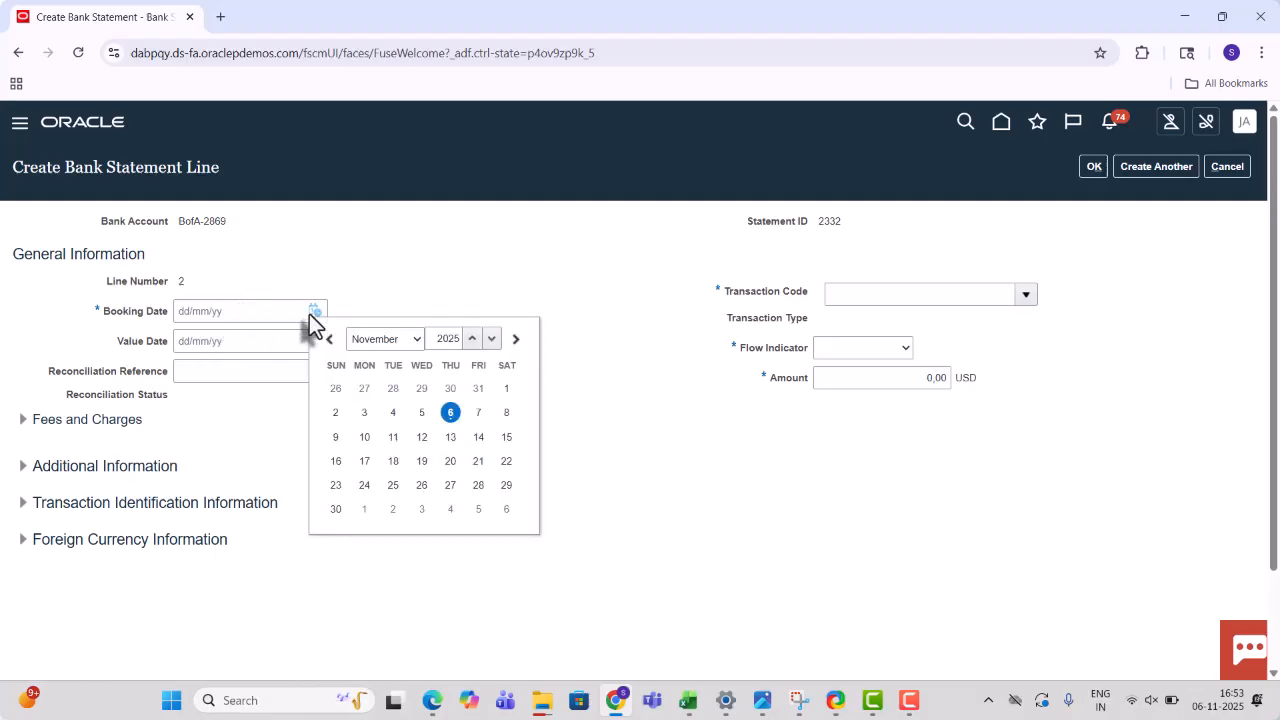
{"action": "left_click", "coordinate": [450, 413]}
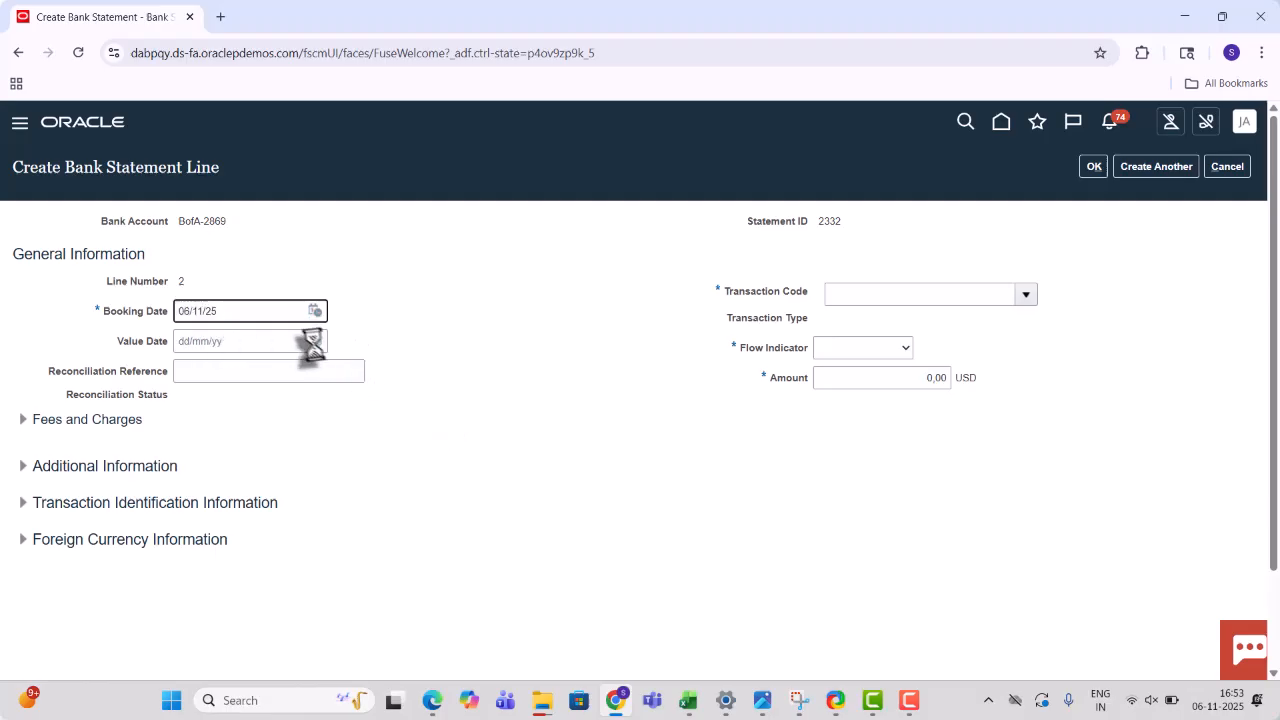
{"action": "left_click", "coordinate": [1026, 294]}
{"action": "left_click", "coordinate": [857, 323]}
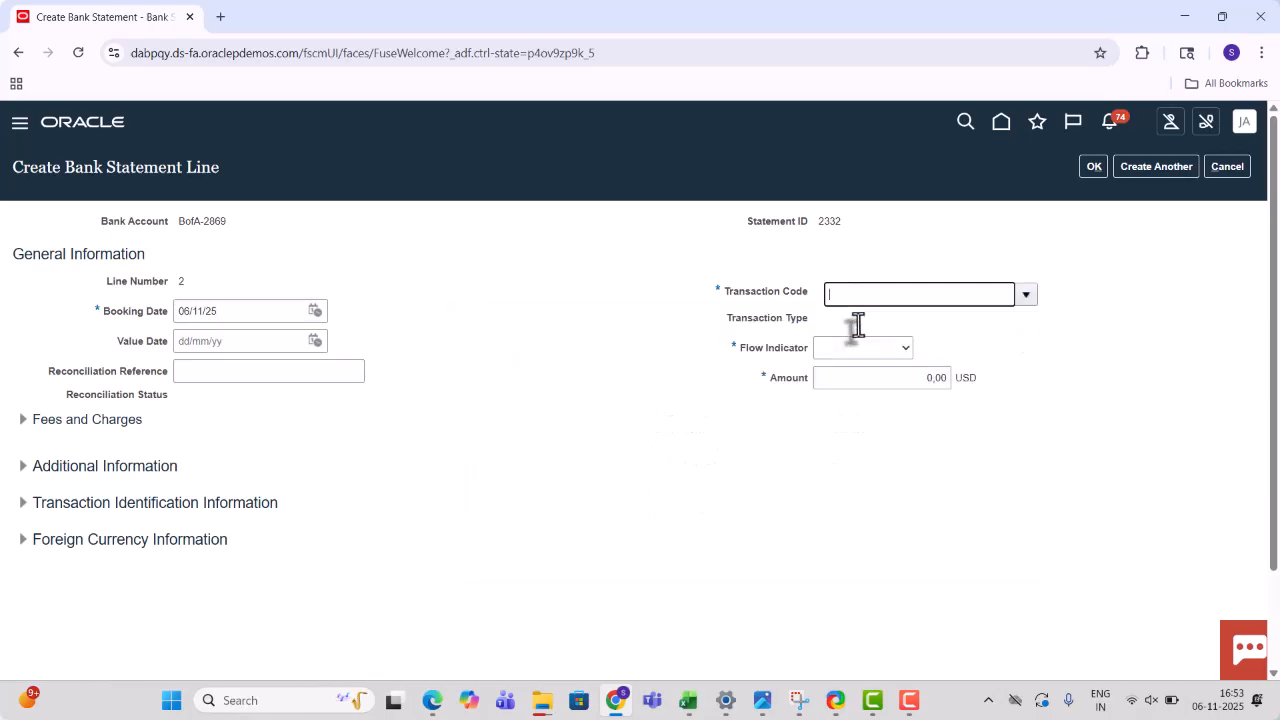
{"action": "left_click", "coordinate": [836, 350]}
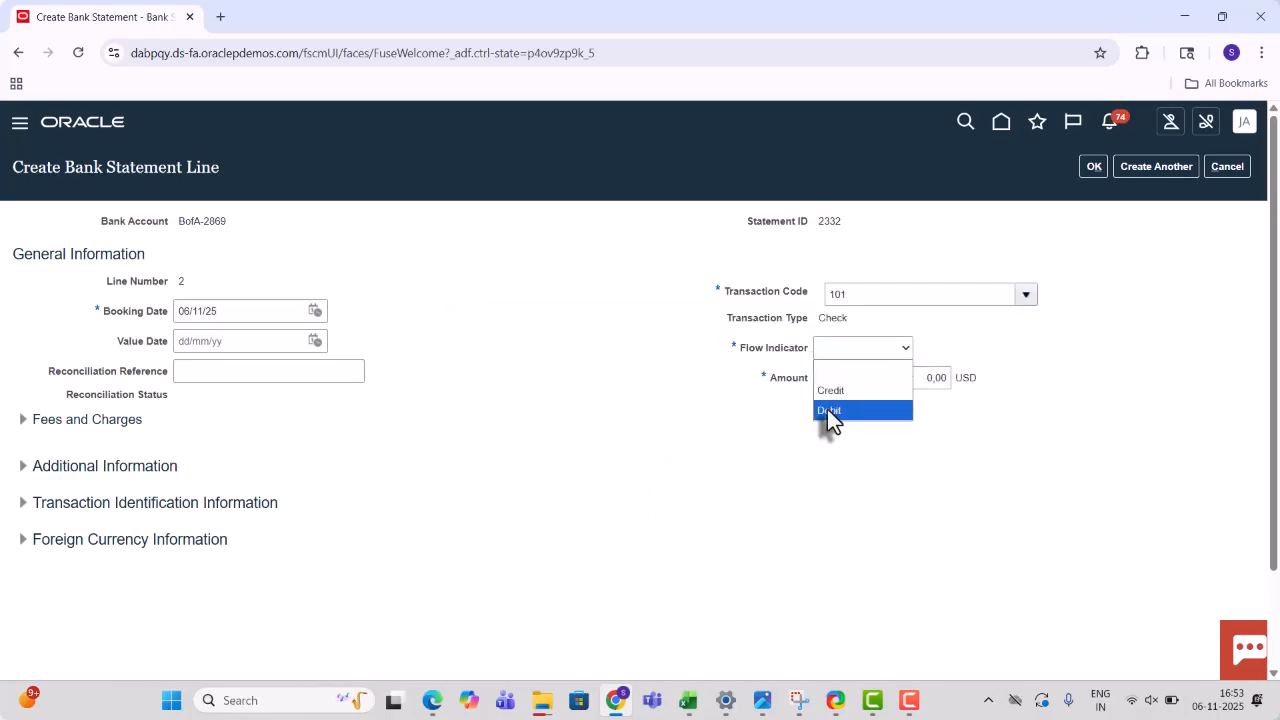
{"action": "left_click", "coordinate": [827, 409]}
{"action": "left_click", "coordinate": [930, 380]}
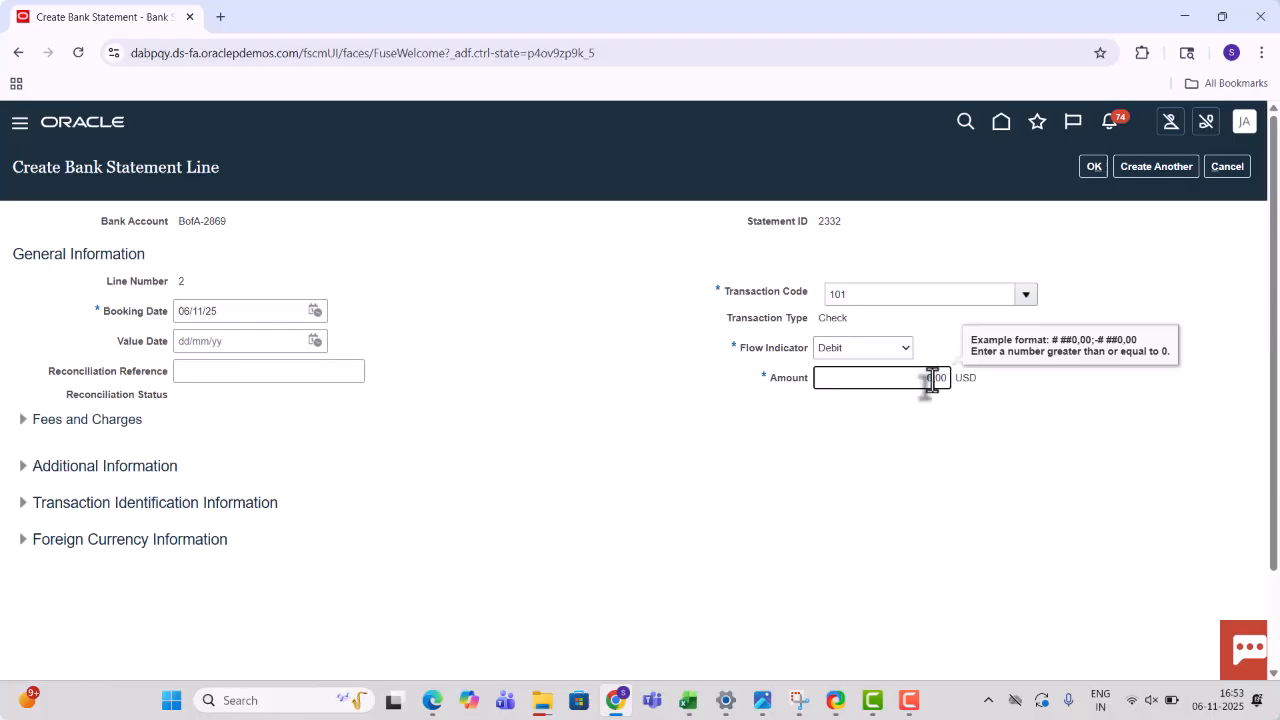
{"action": "key", "text": "Tab"}
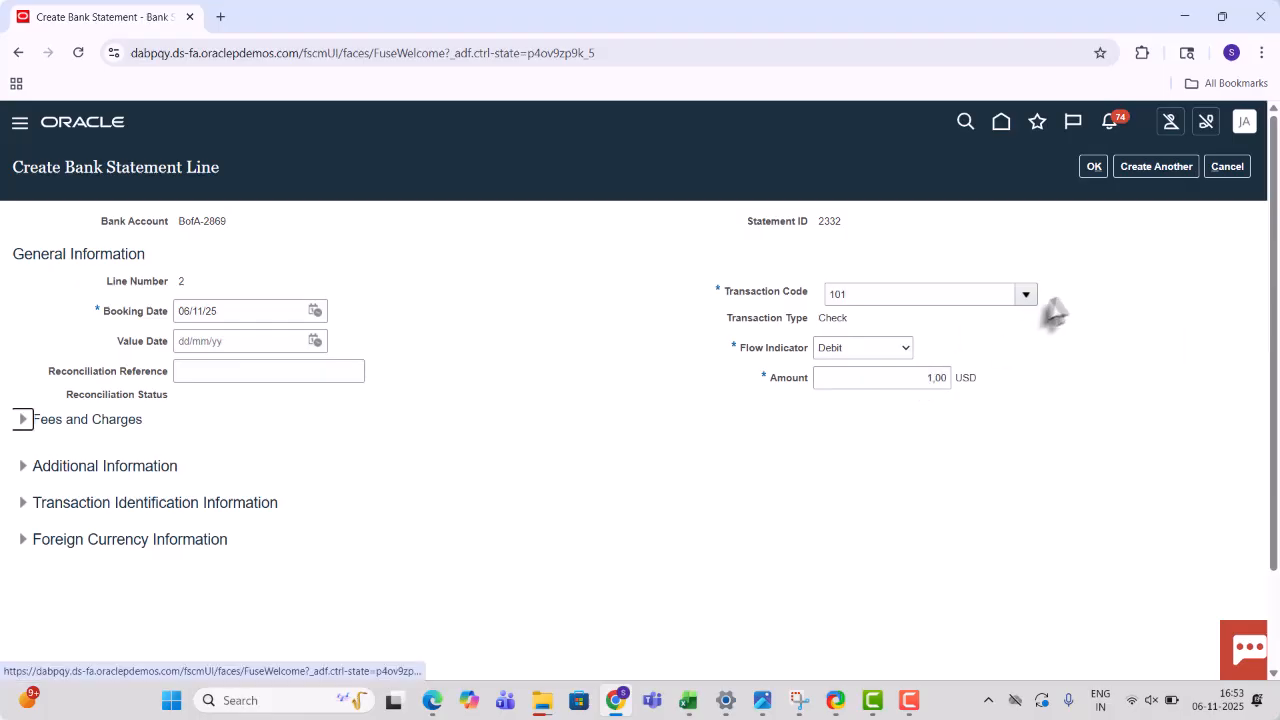
{"action": "left_click", "coordinate": [1069, 298]}
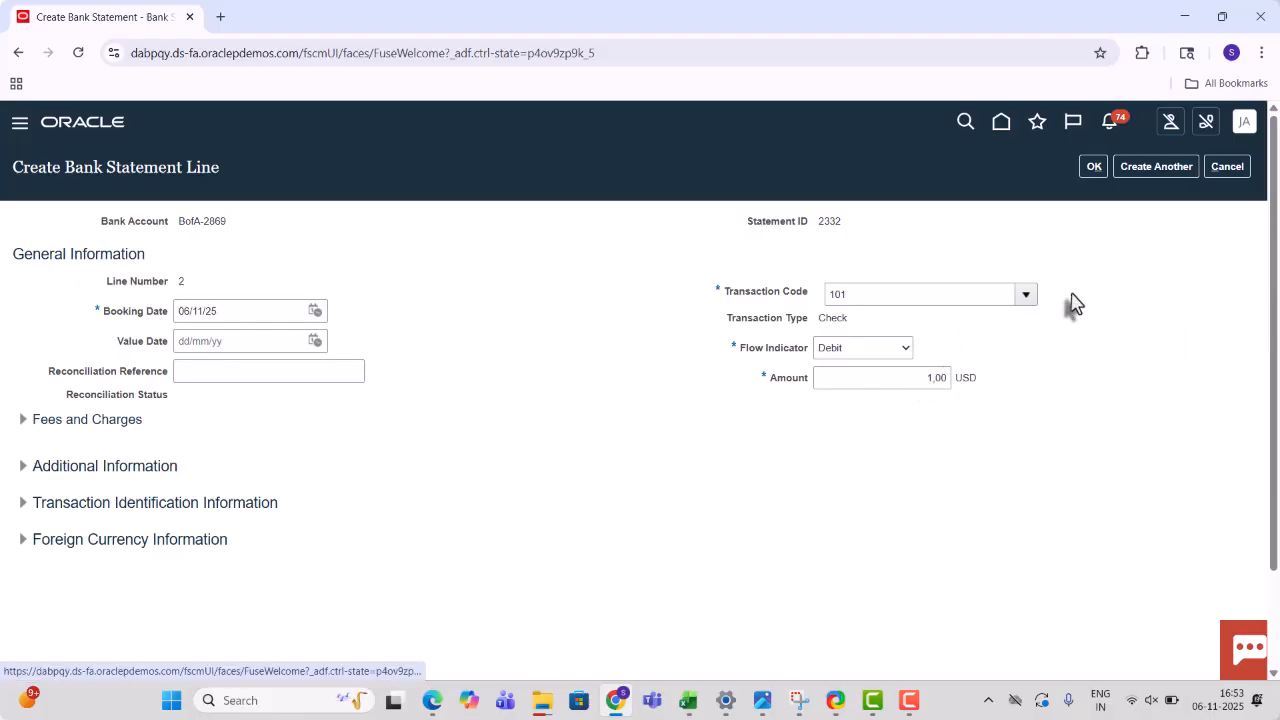
{"action": "left_click", "coordinate": [1094, 166]}
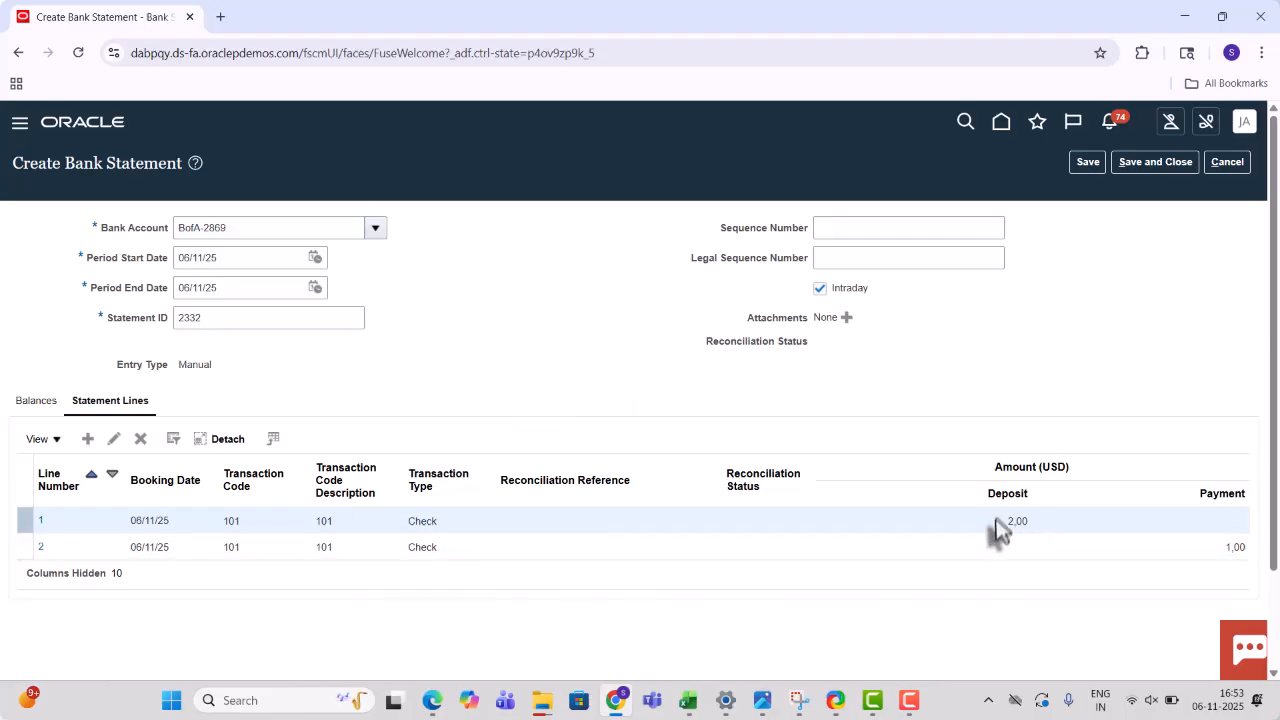
- Save and close statement 2332, acknowledge the confirmation, and bring up the Tasks panel
{"action": "left_click", "coordinate": [1126, 163]}
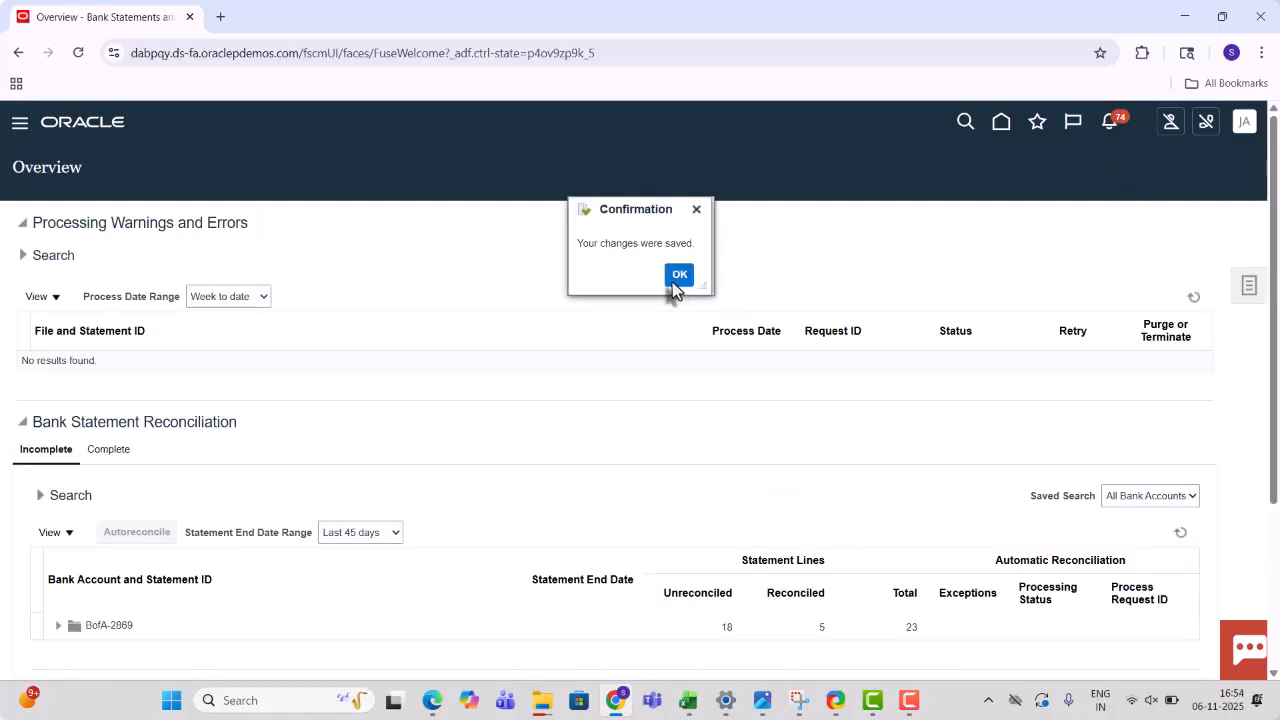
{"action": "left_click", "coordinate": [673, 279]}
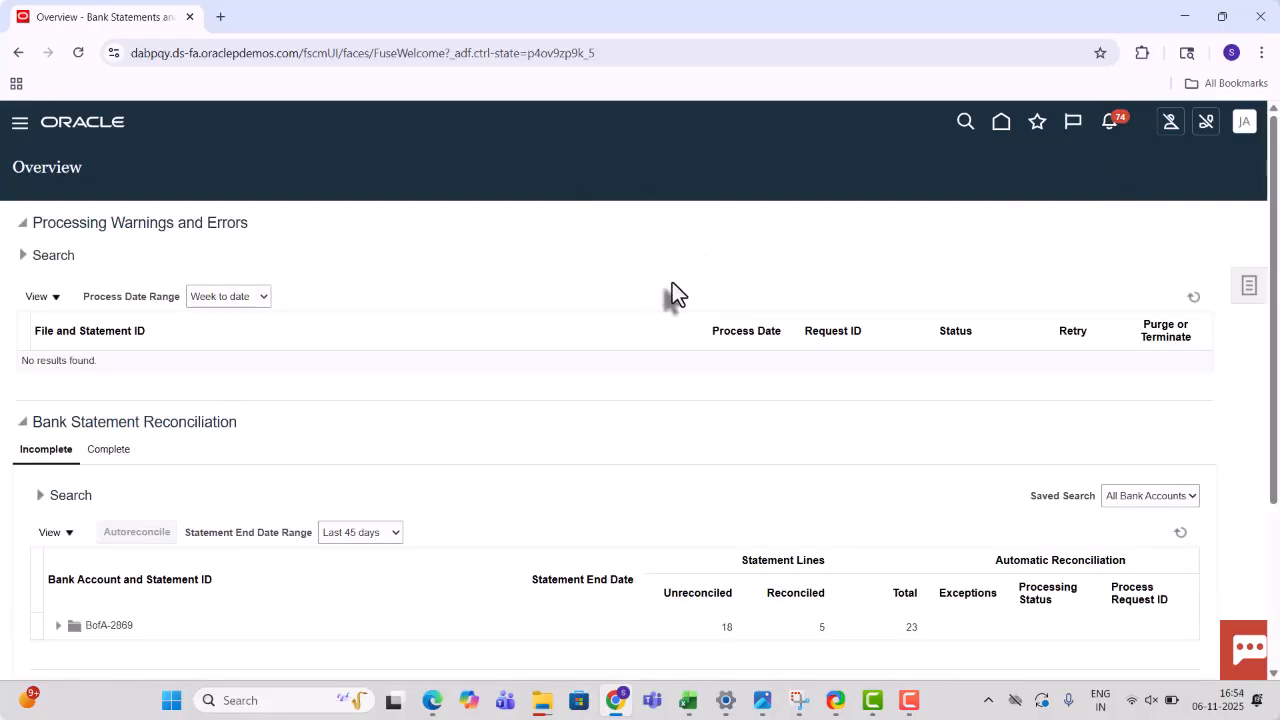
{"action": "left_click", "coordinate": [1250, 308]}
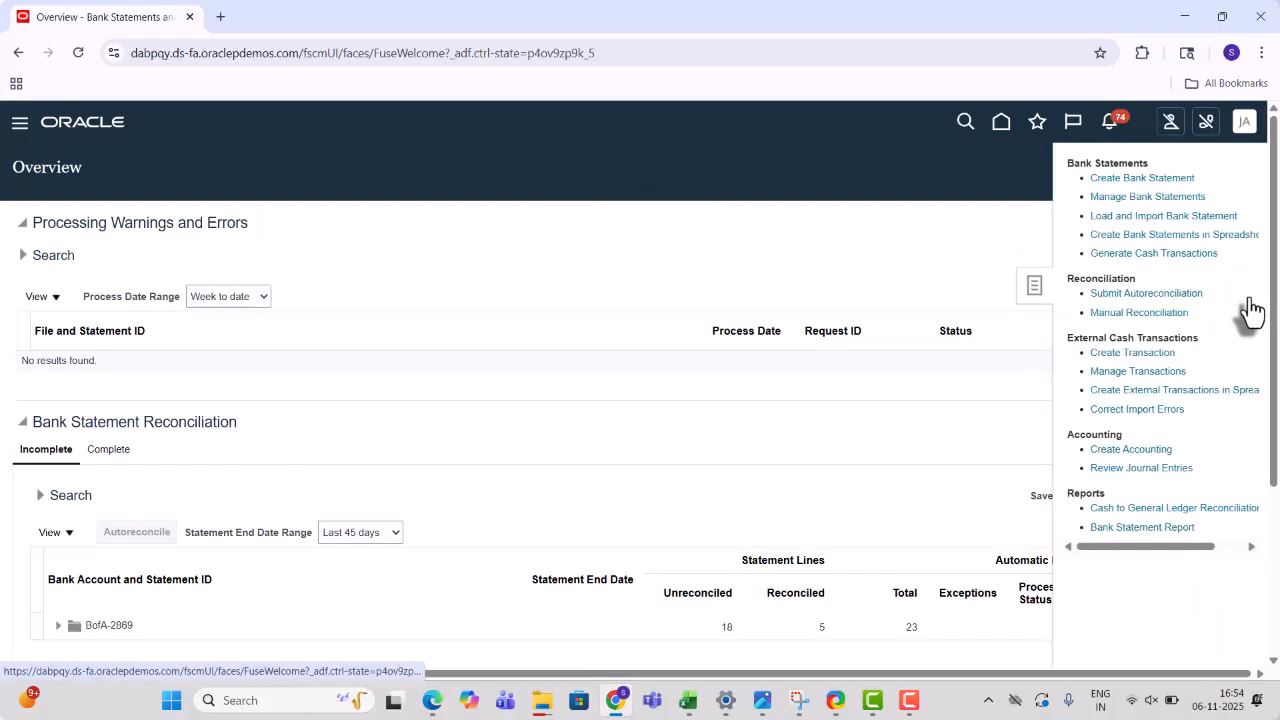
- Start an external cash transaction on BofA-2869 for 300 USD
{"action": "left_click", "coordinate": [1133, 354]}
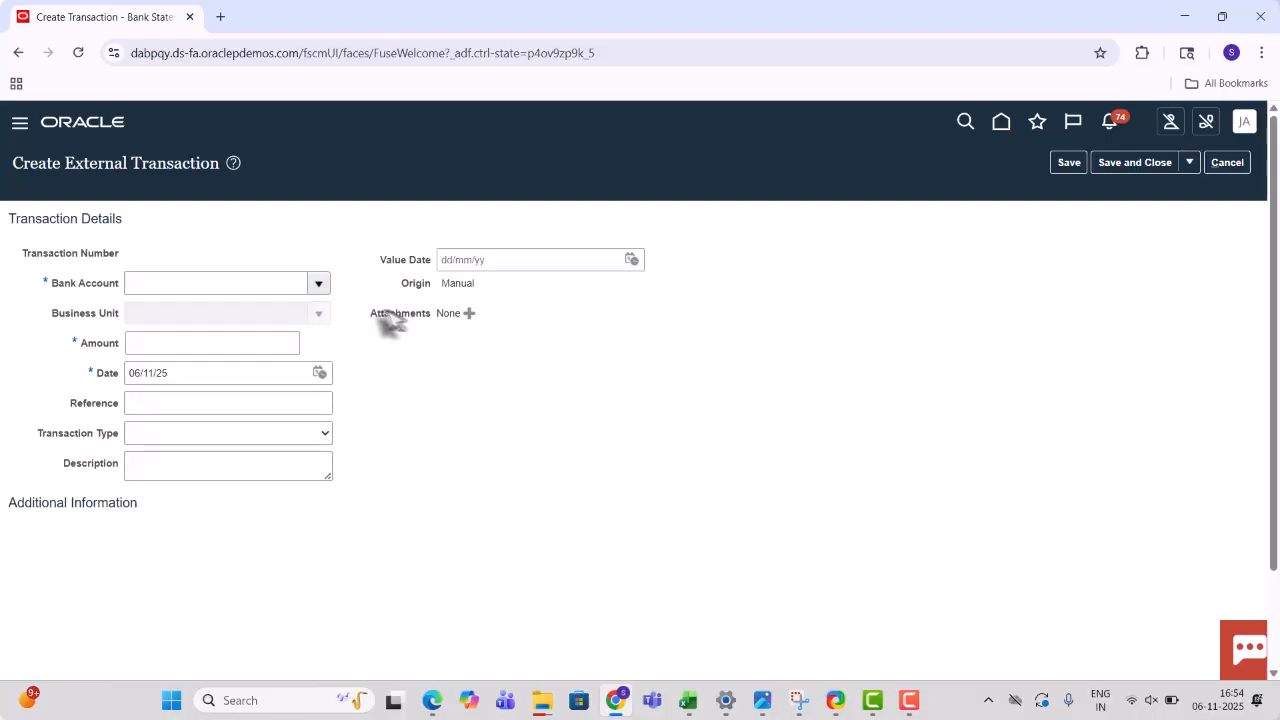
{"action": "left_click", "coordinate": [318, 284]}
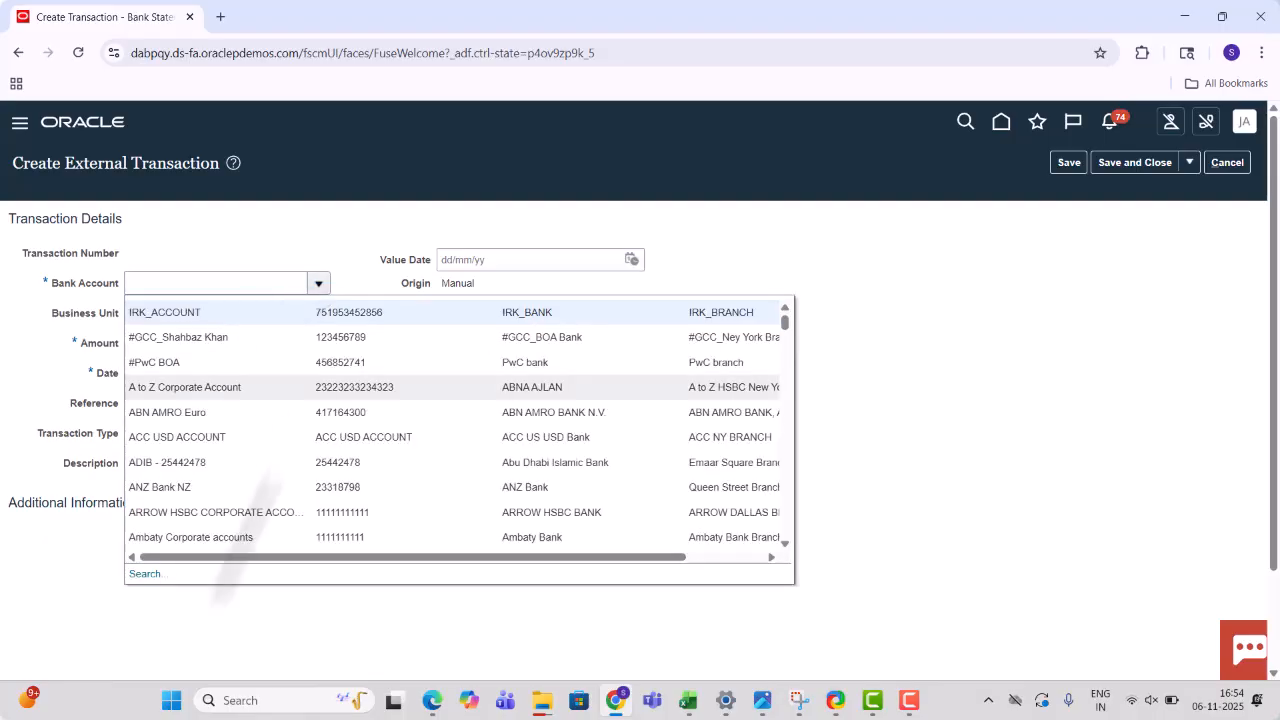
{"action": "left_click", "coordinate": [145, 580]}
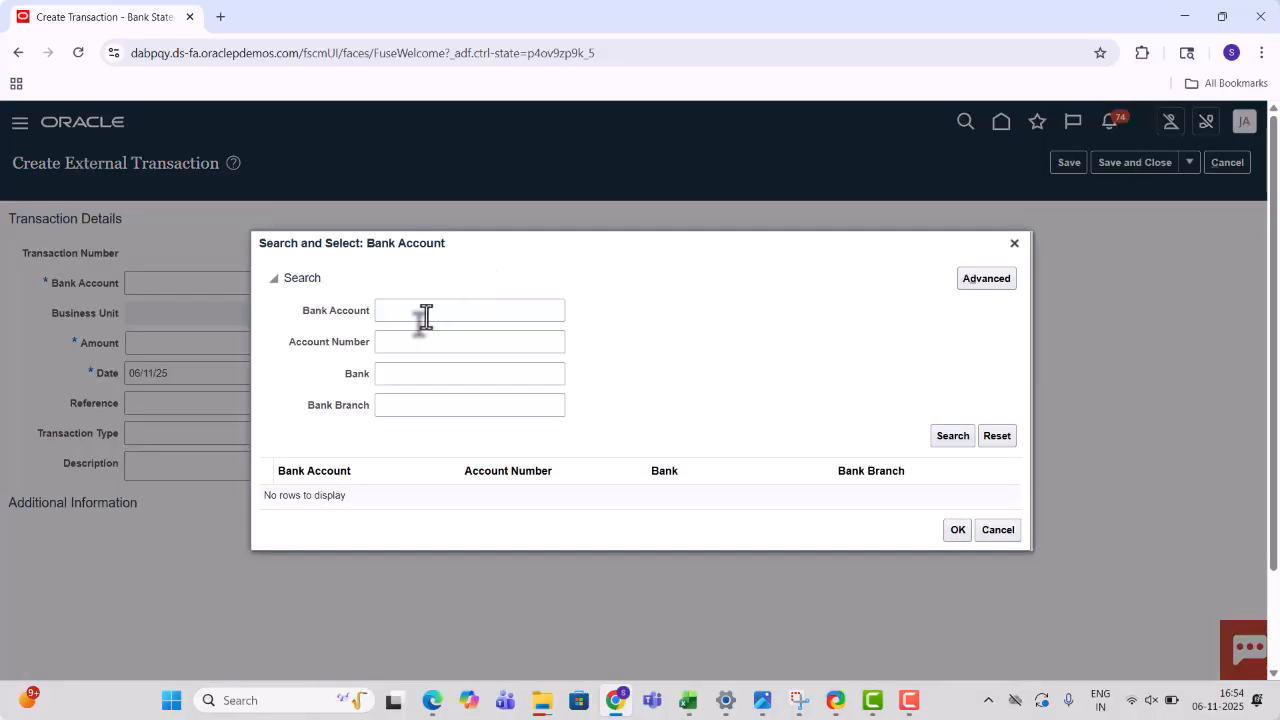
{"action": "left_click", "coordinate": [425, 312]}
{"action": "key", "text": "Return"}
{"action": "left_click", "coordinate": [285, 457]}
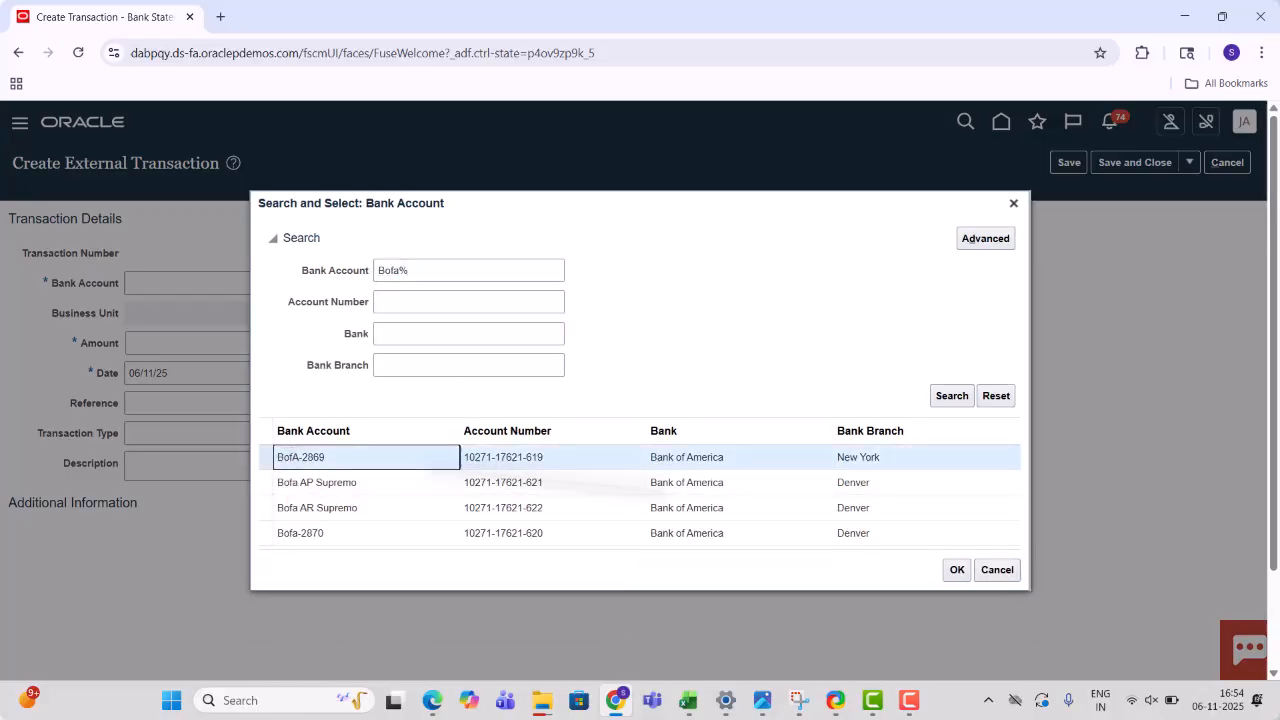
{"action": "left_click", "coordinate": [954, 570]}
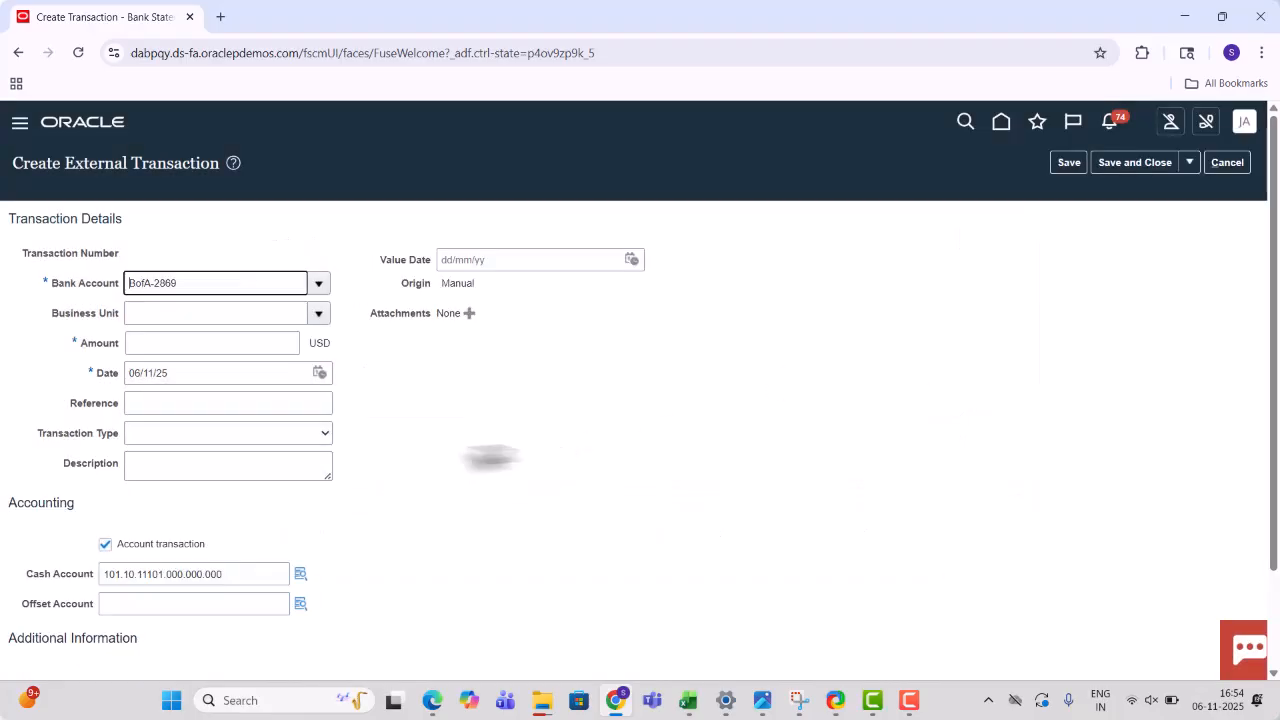
{"action": "left_click", "coordinate": [236, 345]}
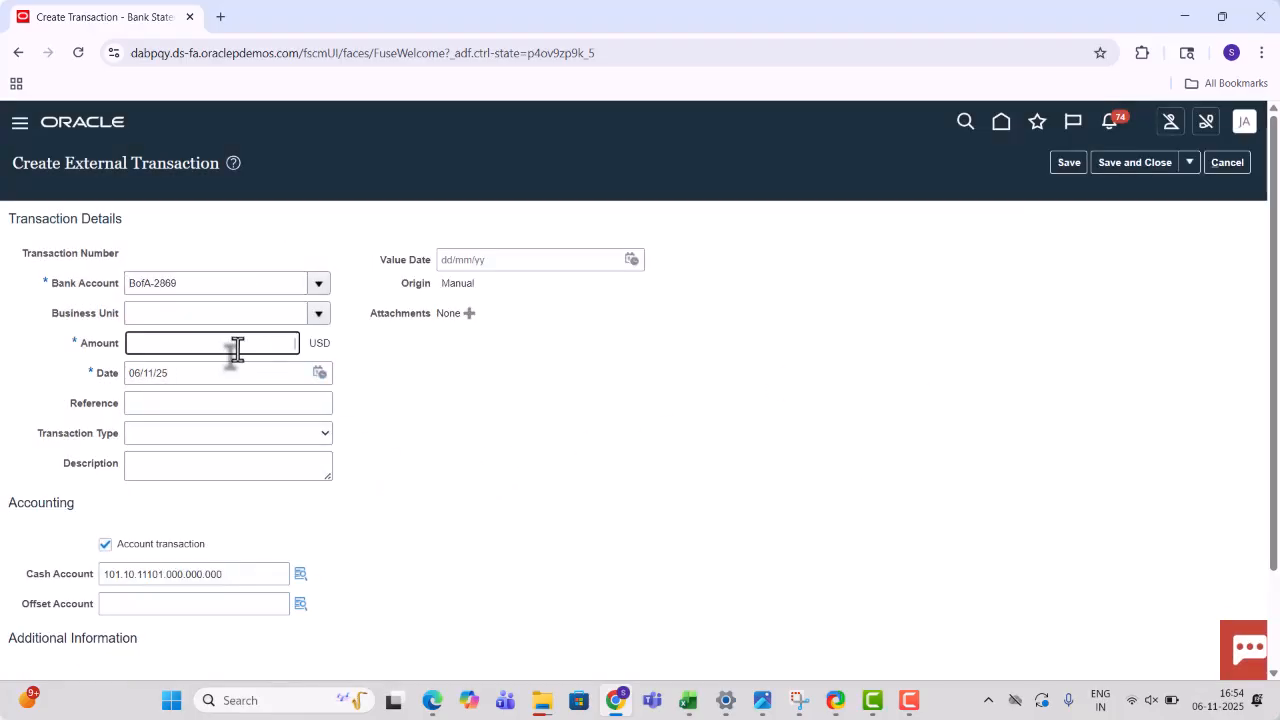
{"action": "type", "text": "300"}
{"action": "key", "text": "Tab"}
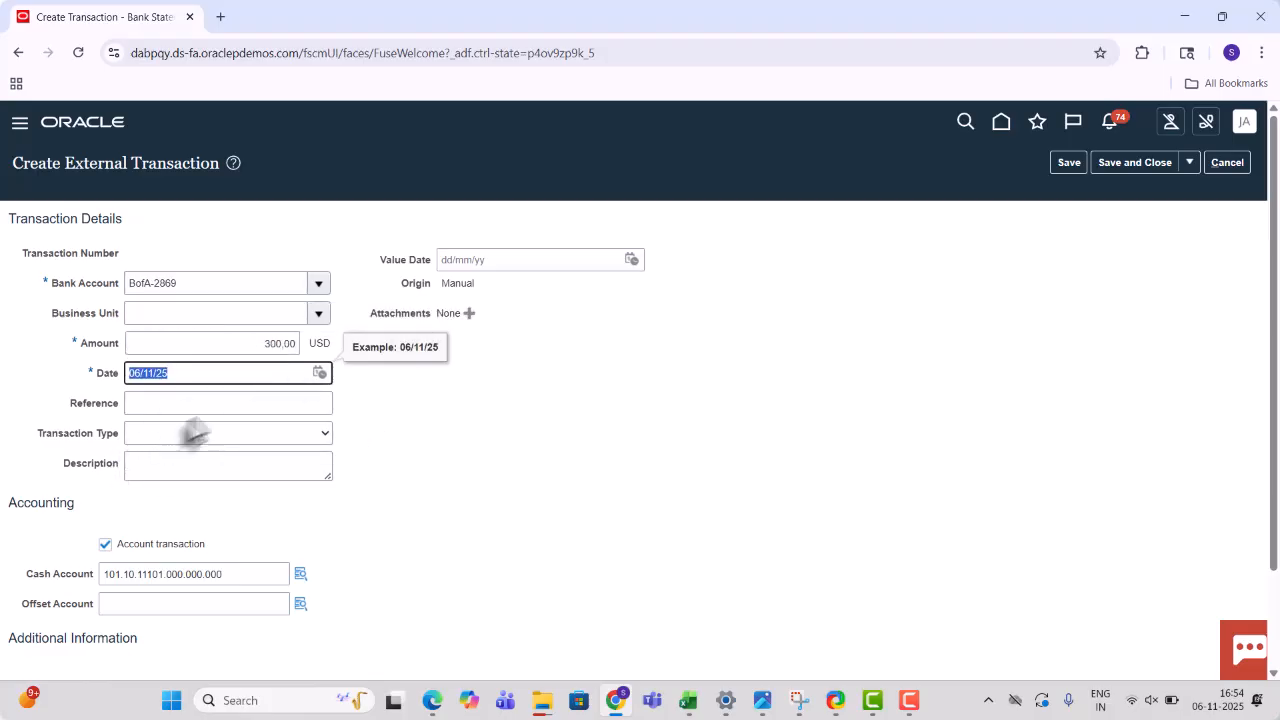
- Copy cash account 101.10.11101.000.000.000 into Offset Account, set type Check, and save and close
{"action": "left_click", "coordinate": [206, 575]}
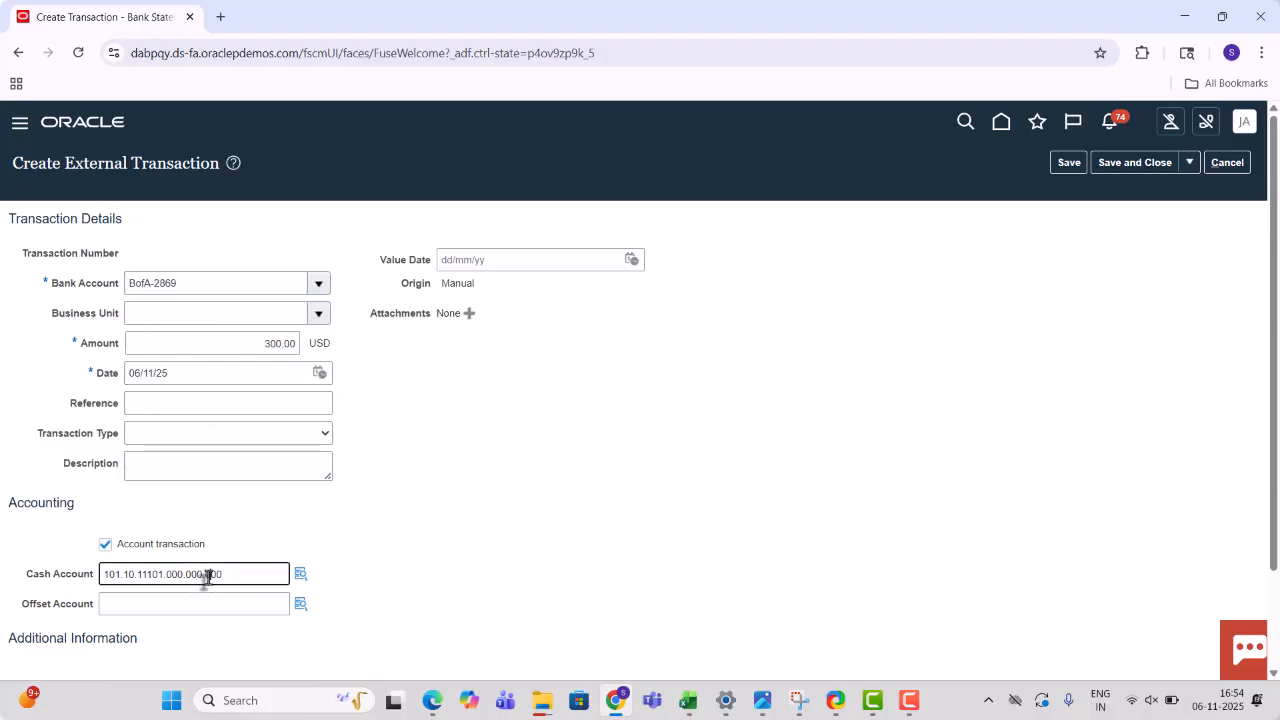
{"action": "double_click", "coordinate": [207, 575]}
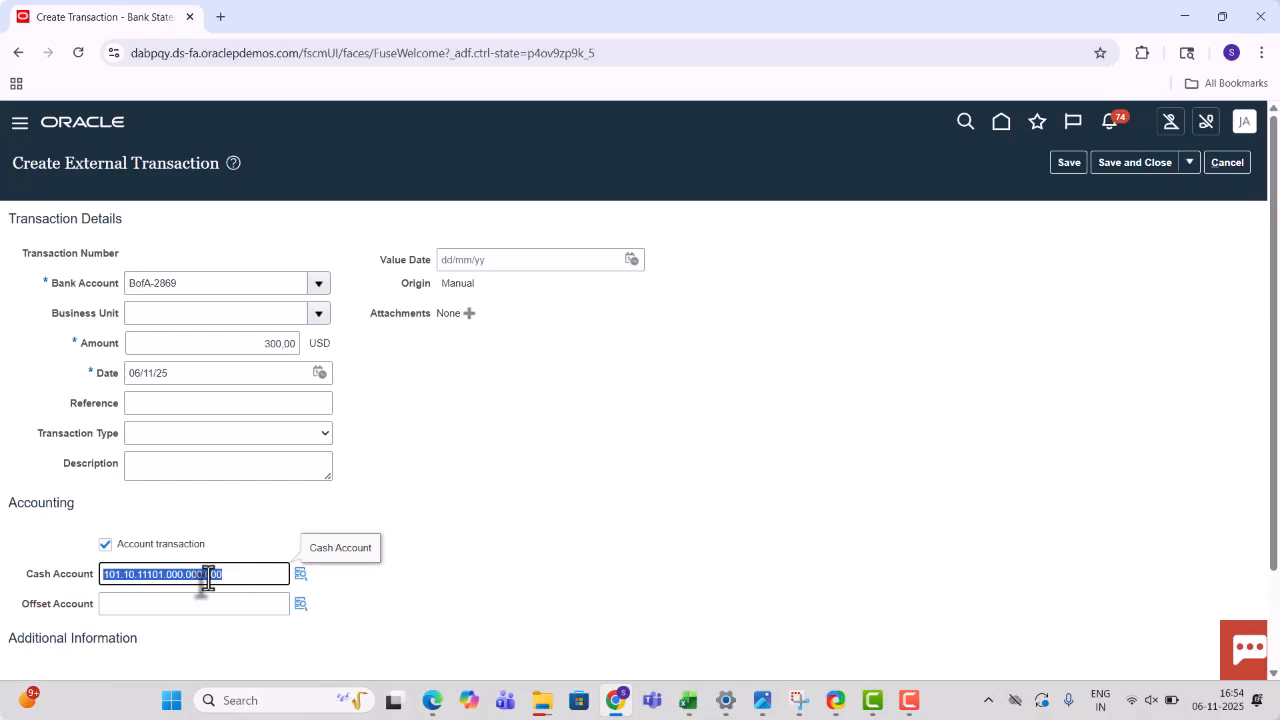
{"action": "key", "text": "ctrl+c"}
{"action": "left_click", "coordinate": [186, 604]}
{"action": "key", "text": "ctrl+v"}
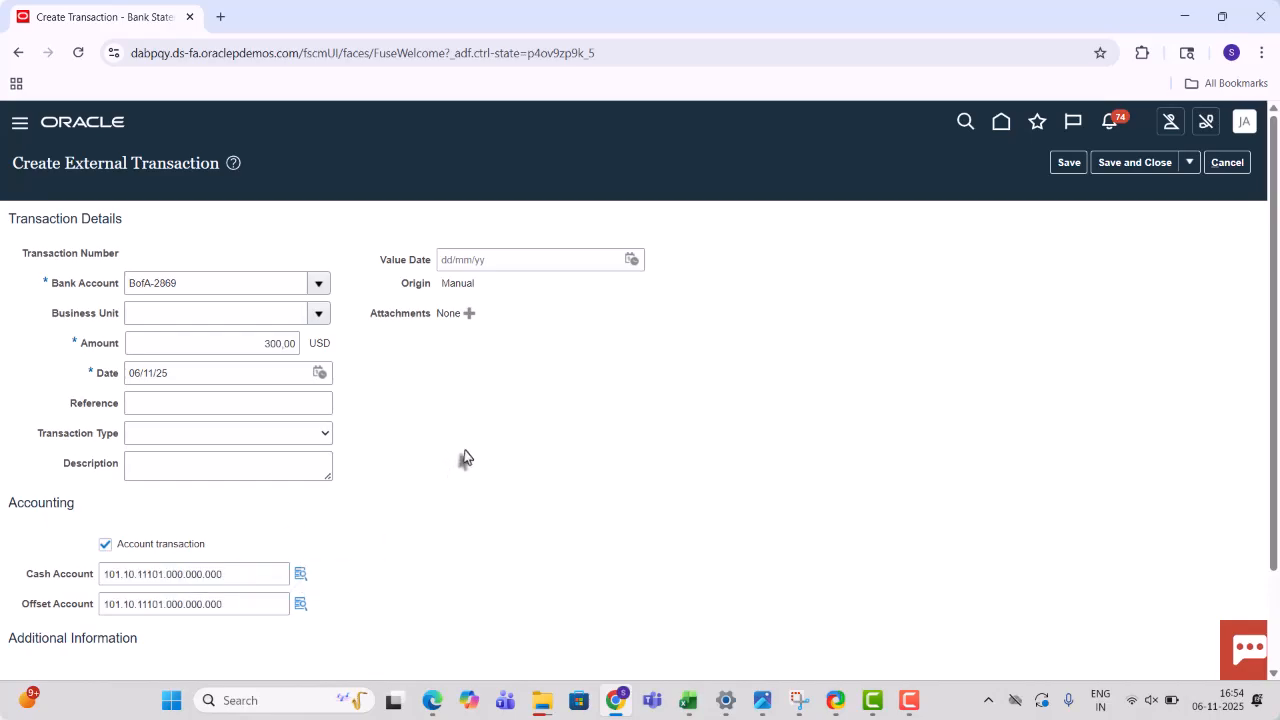
{"action": "left_click", "coordinate": [324, 435]}
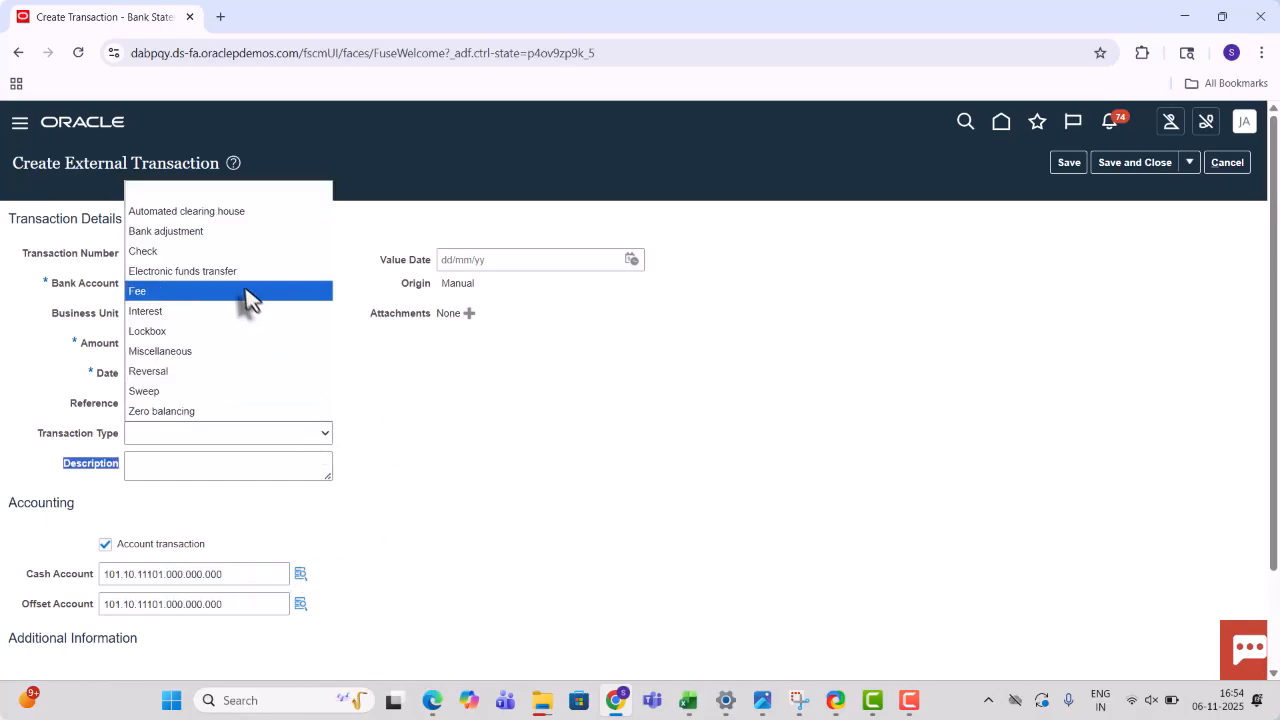
{"action": "left_click", "coordinate": [231, 251]}
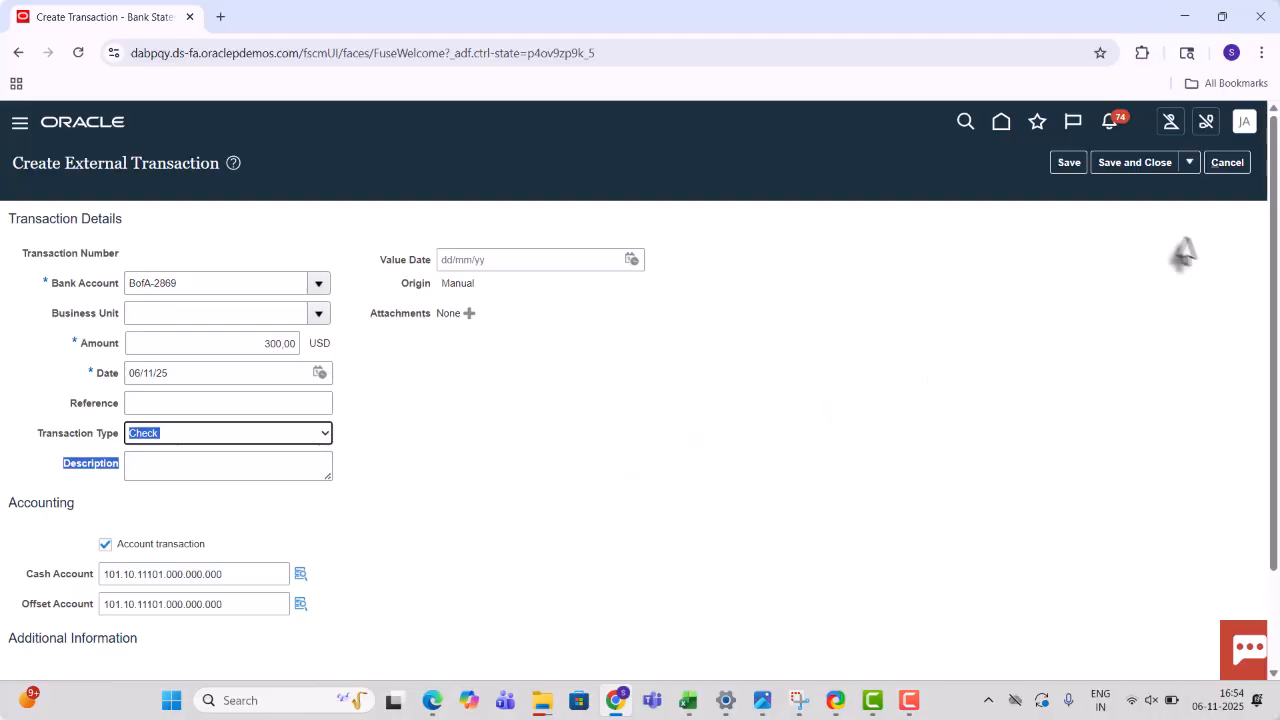
{"action": "left_click", "coordinate": [1132, 163]}
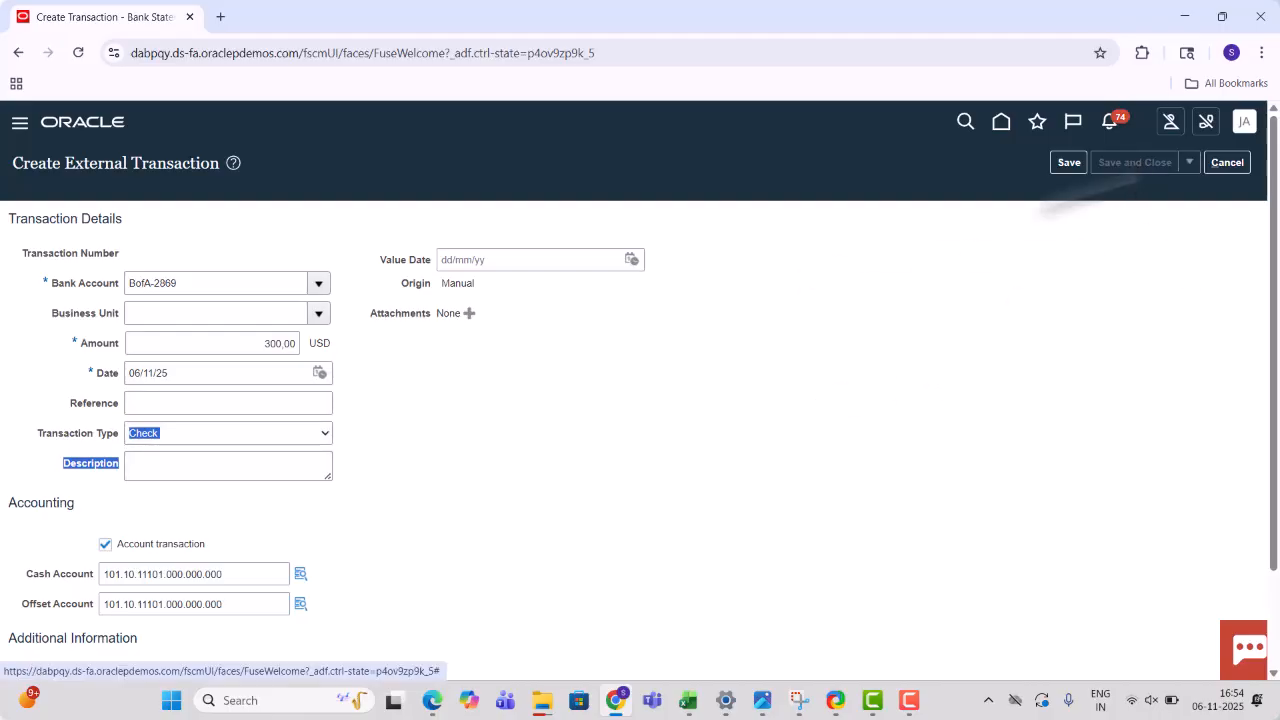
- Dismiss the saved message, go to Cash Balances, and start a Create Ad Hoc Payment form
{"action": "left_click", "coordinate": [675, 277]}
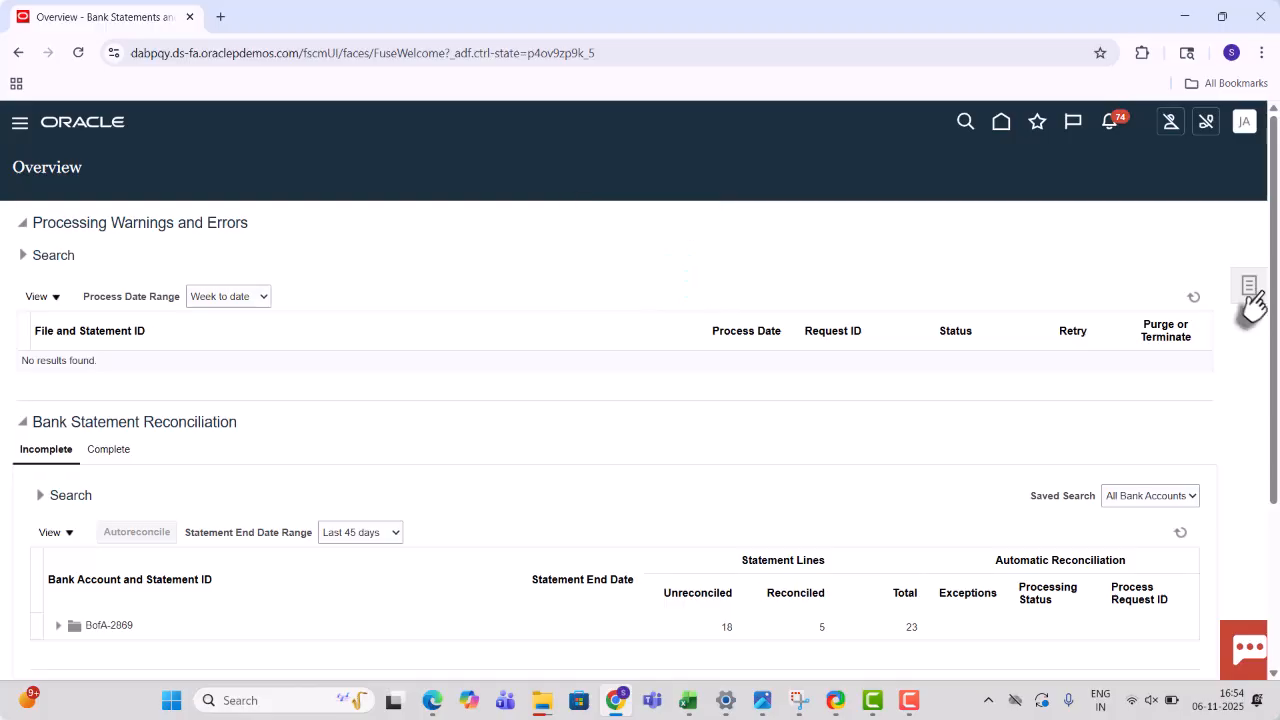
{"action": "left_click", "coordinate": [1248, 290]}
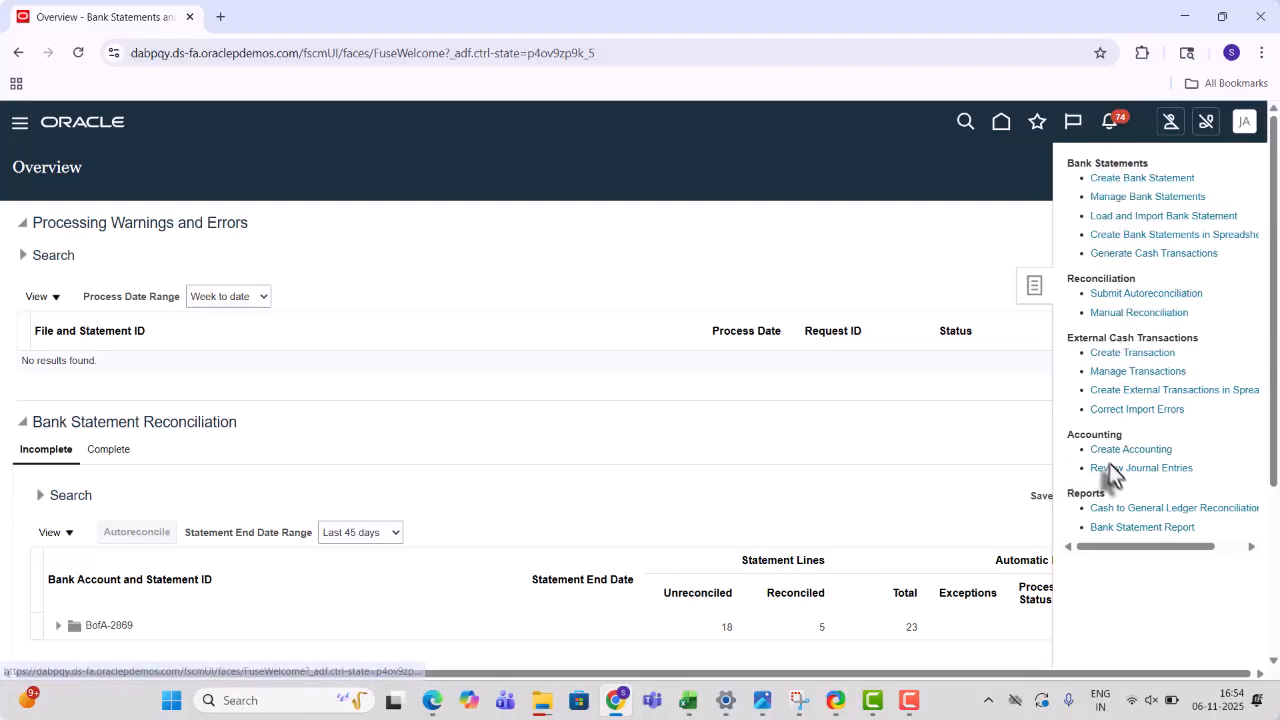
{"action": "left_click", "coordinate": [1001, 124]}
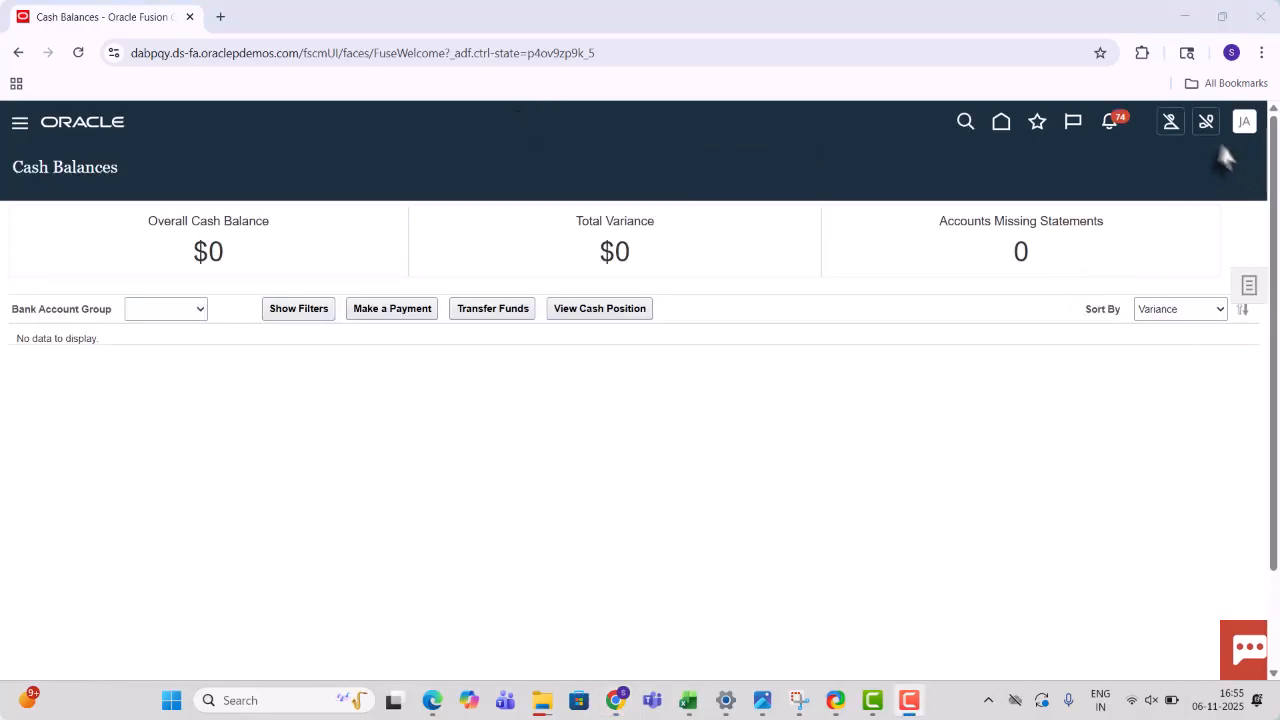
{"action": "left_click", "coordinate": [1249, 292]}
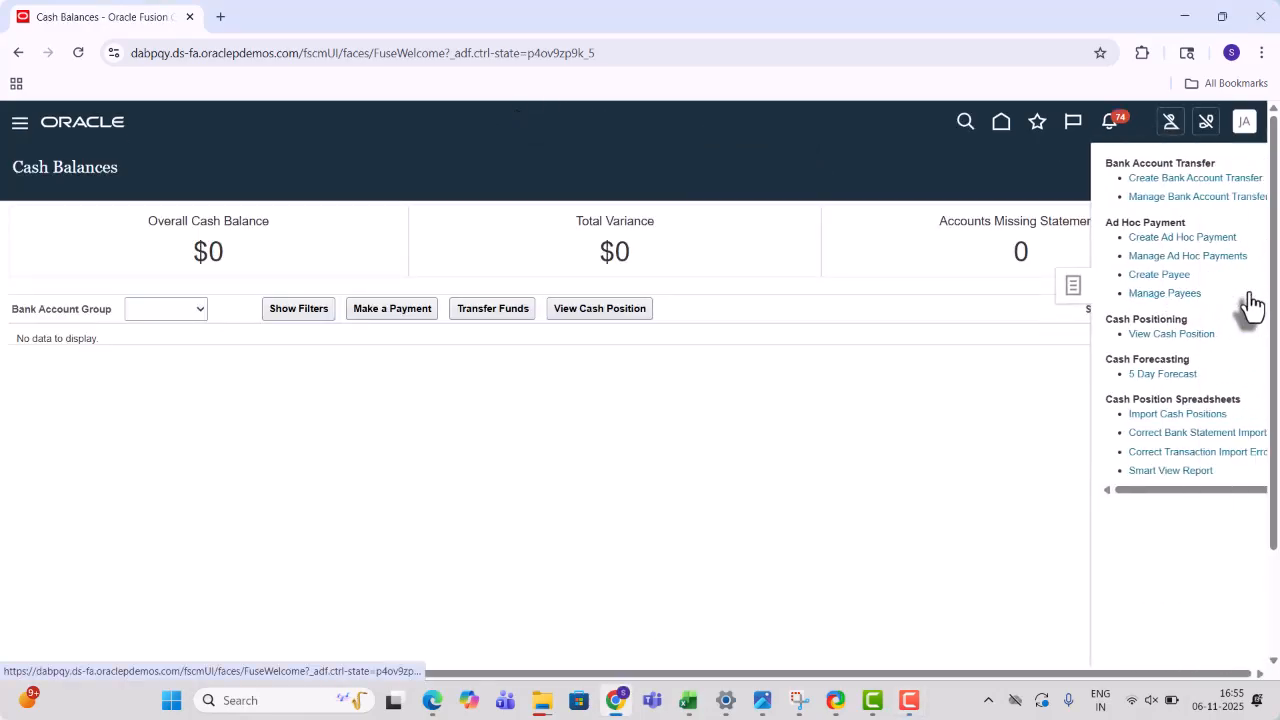
{"action": "left_click", "coordinate": [1156, 240]}
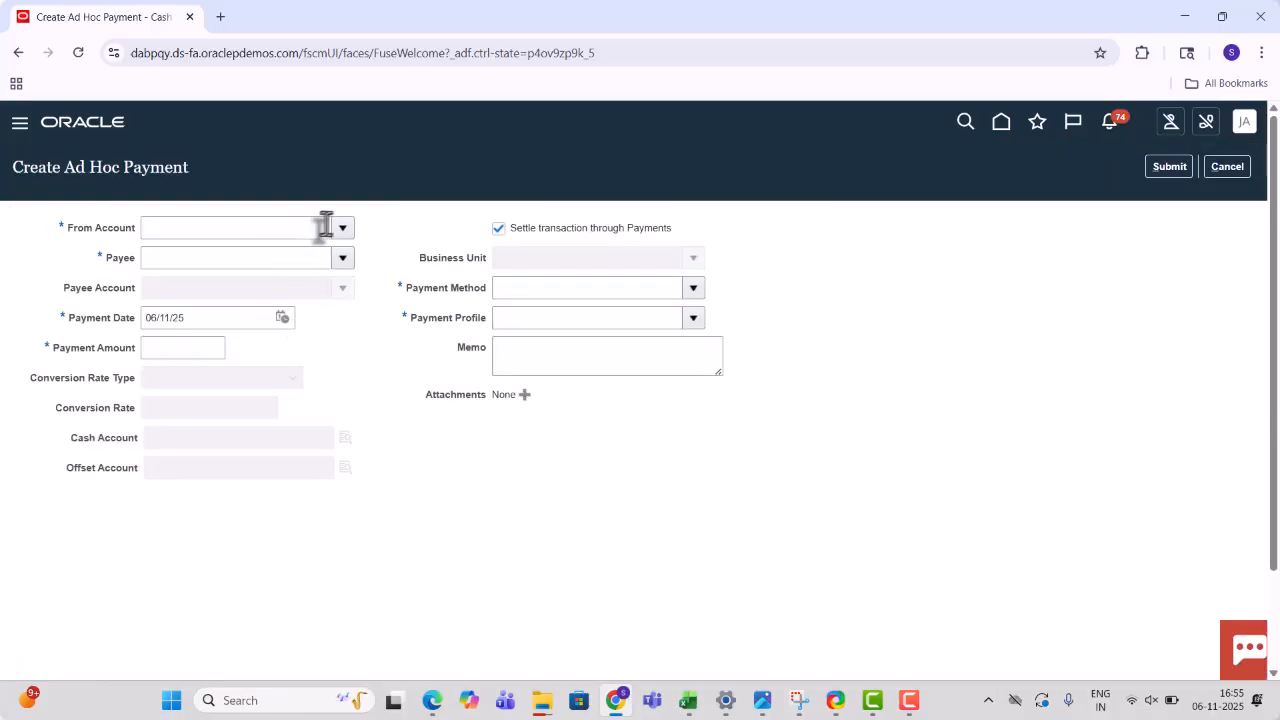
- Search bank accounts matching 'Bof%' and set BofA-2869 as the payment's From Account
{"action": "left_click", "coordinate": [342, 228]}
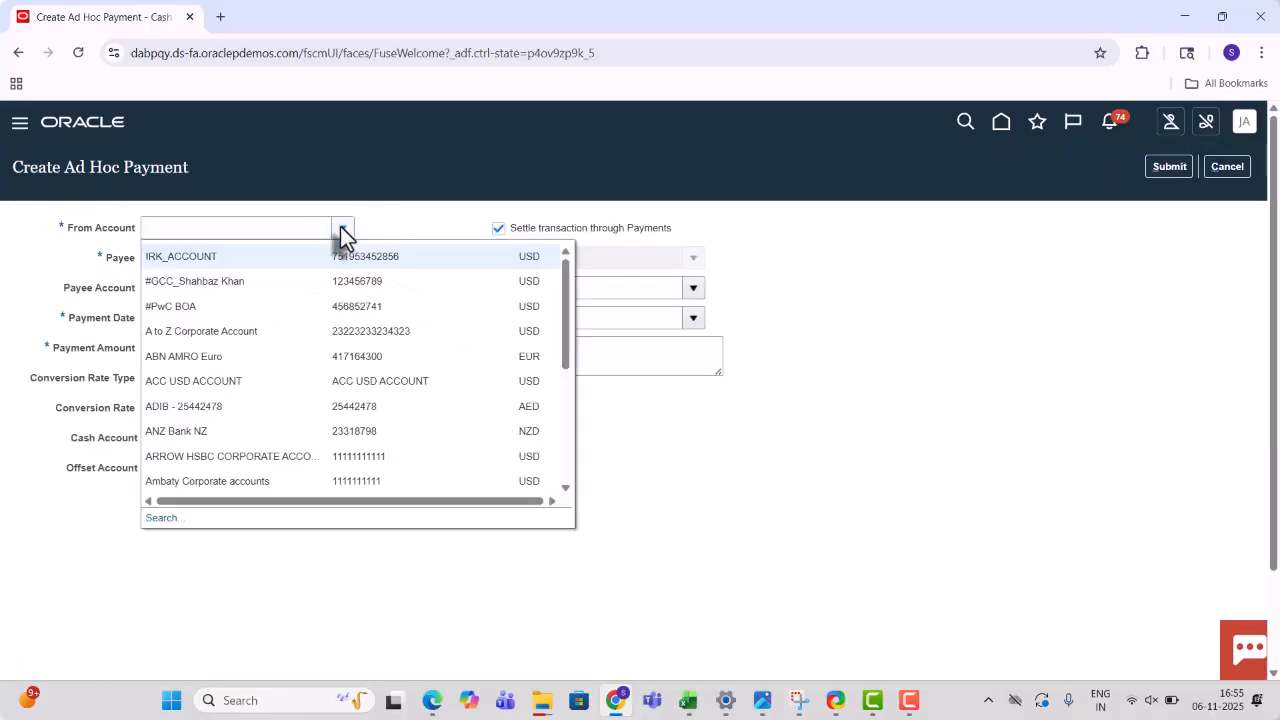
{"action": "left_click", "coordinate": [164, 520]}
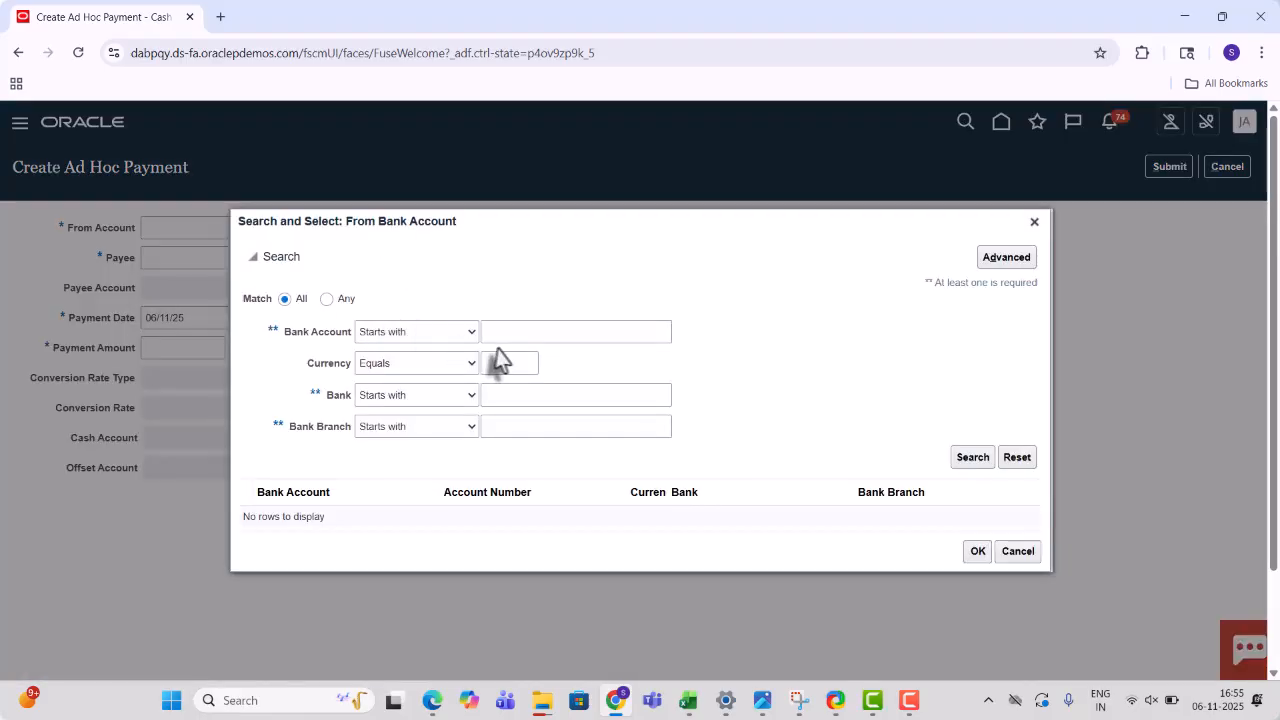
{"action": "left_click", "coordinate": [525, 338]}
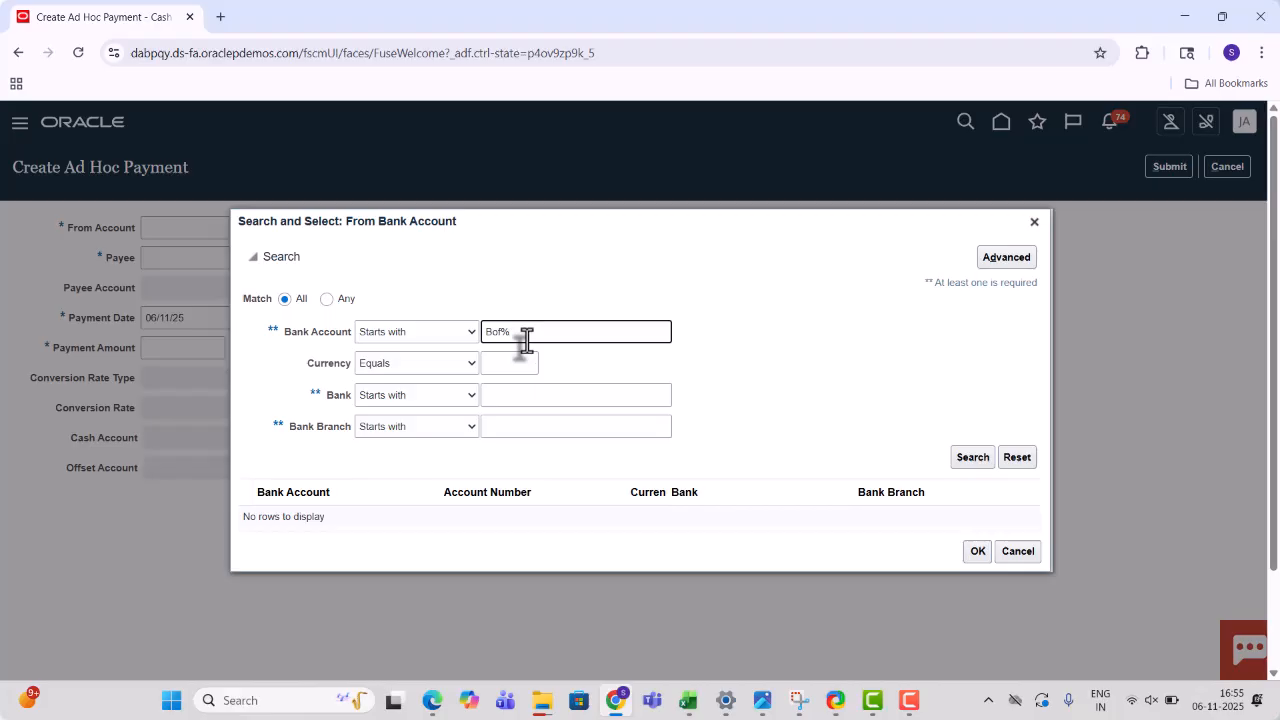
{"action": "type", "text": "Bof%"}
{"action": "key", "text": "Return"}
{"action": "left_click", "coordinate": [305, 479]}
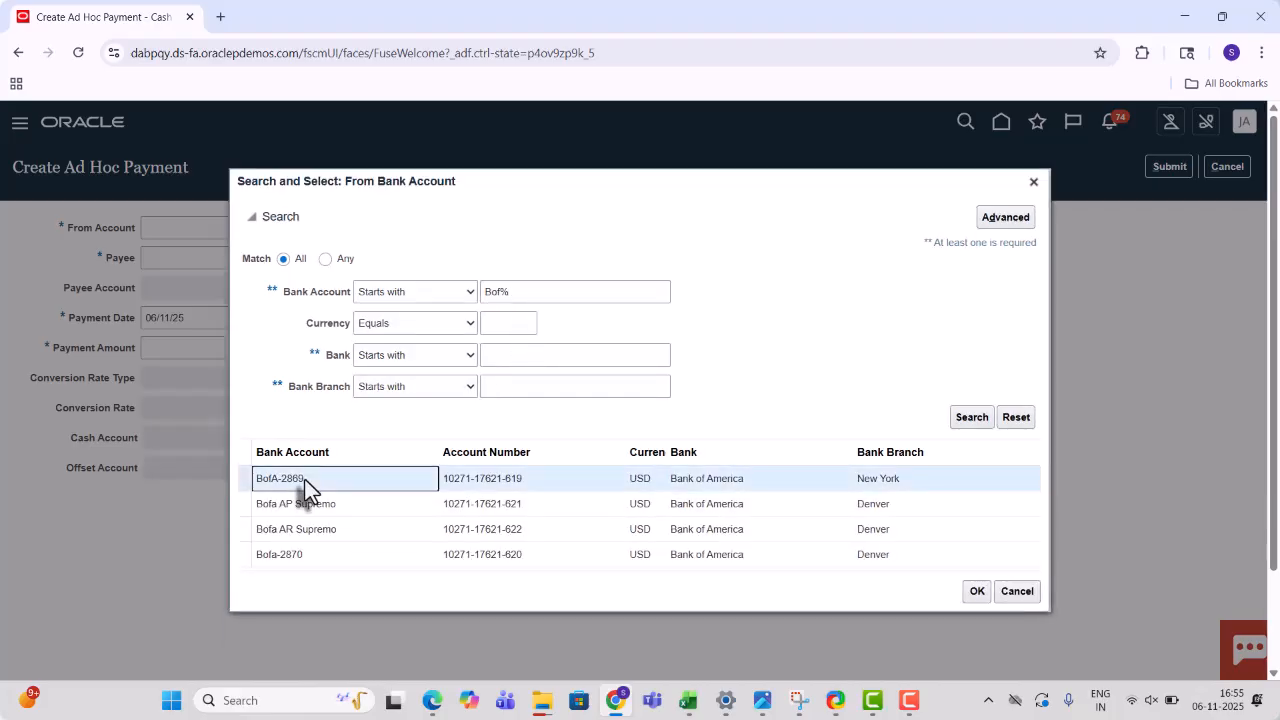
{"action": "left_click", "coordinate": [971, 421]}
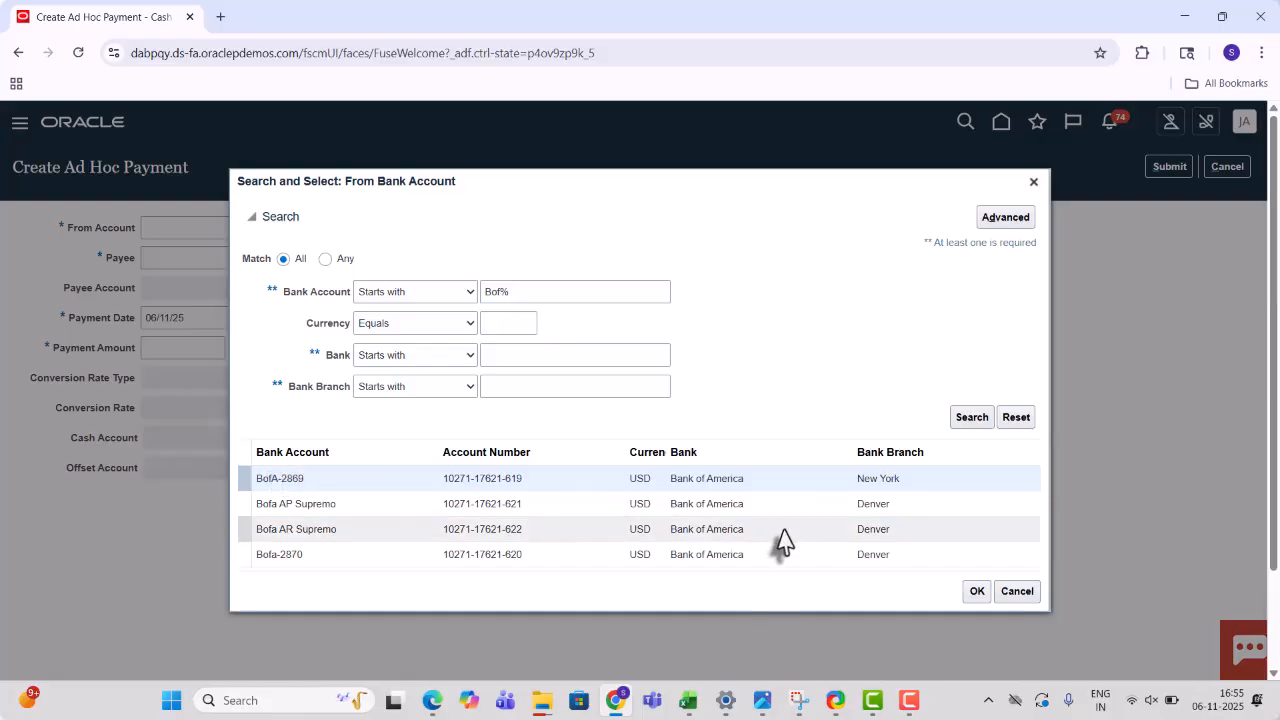
{"action": "left_click", "coordinate": [975, 592]}
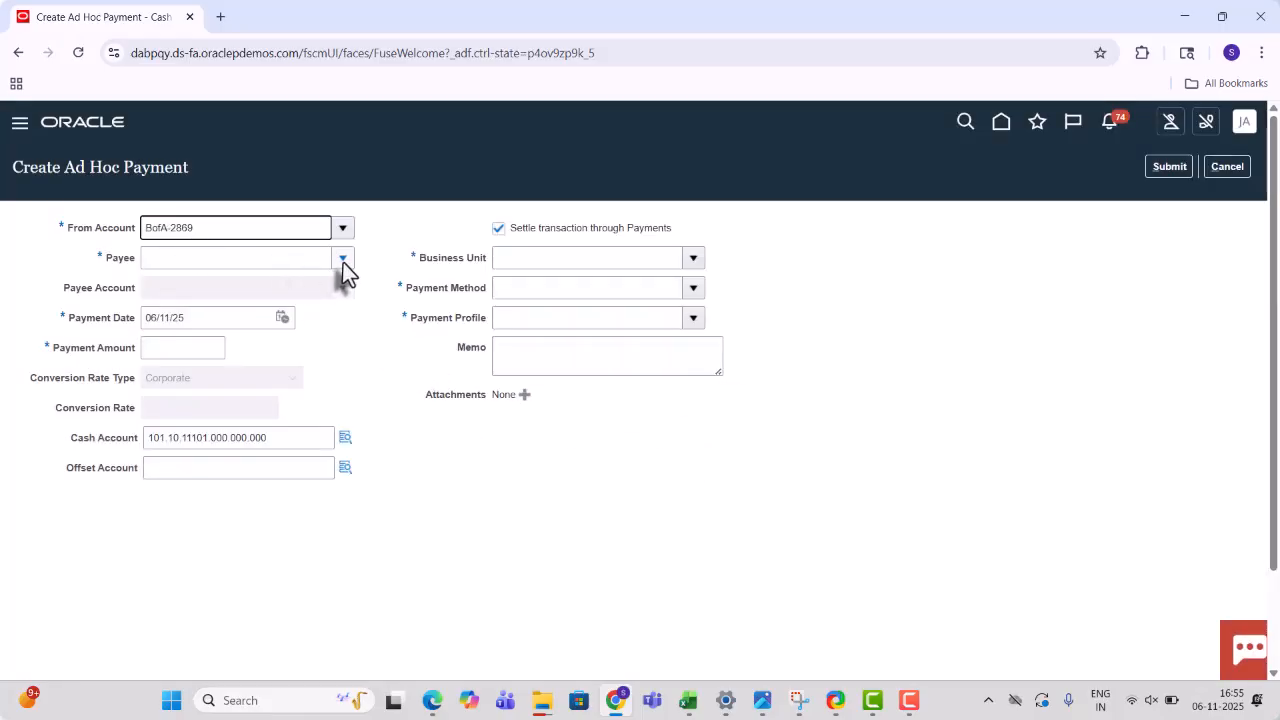
- Set both payee and payee account to Advance Research Inc
{"action": "left_click", "coordinate": [343, 262]}
{"action": "left_click", "coordinate": [268, 288]}
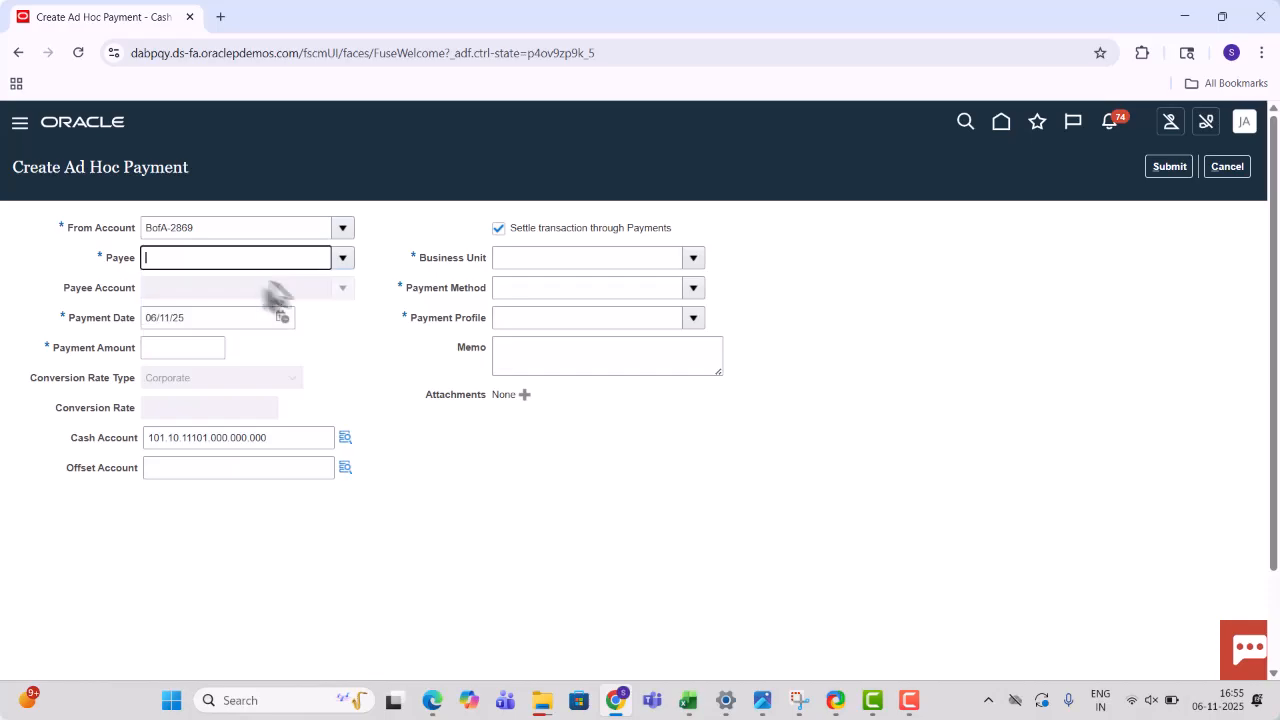
{"action": "left_click", "coordinate": [342, 288]}
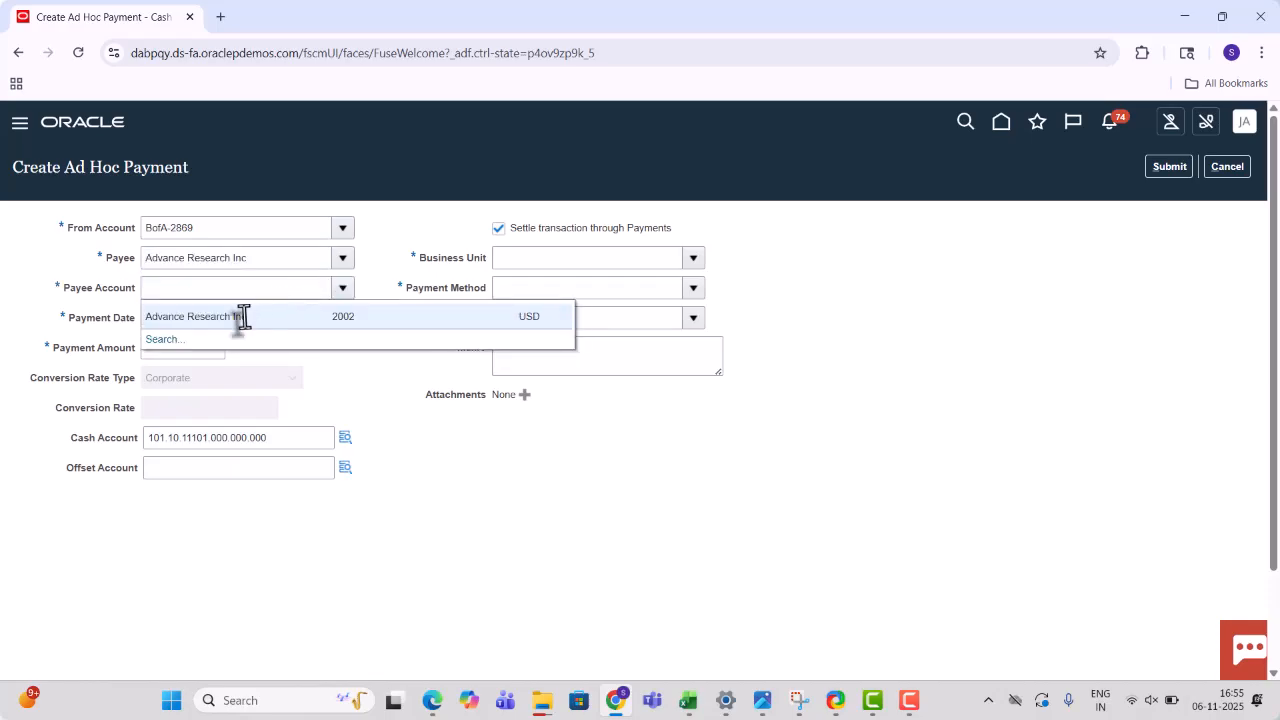
{"action": "left_click", "coordinate": [243, 317]}
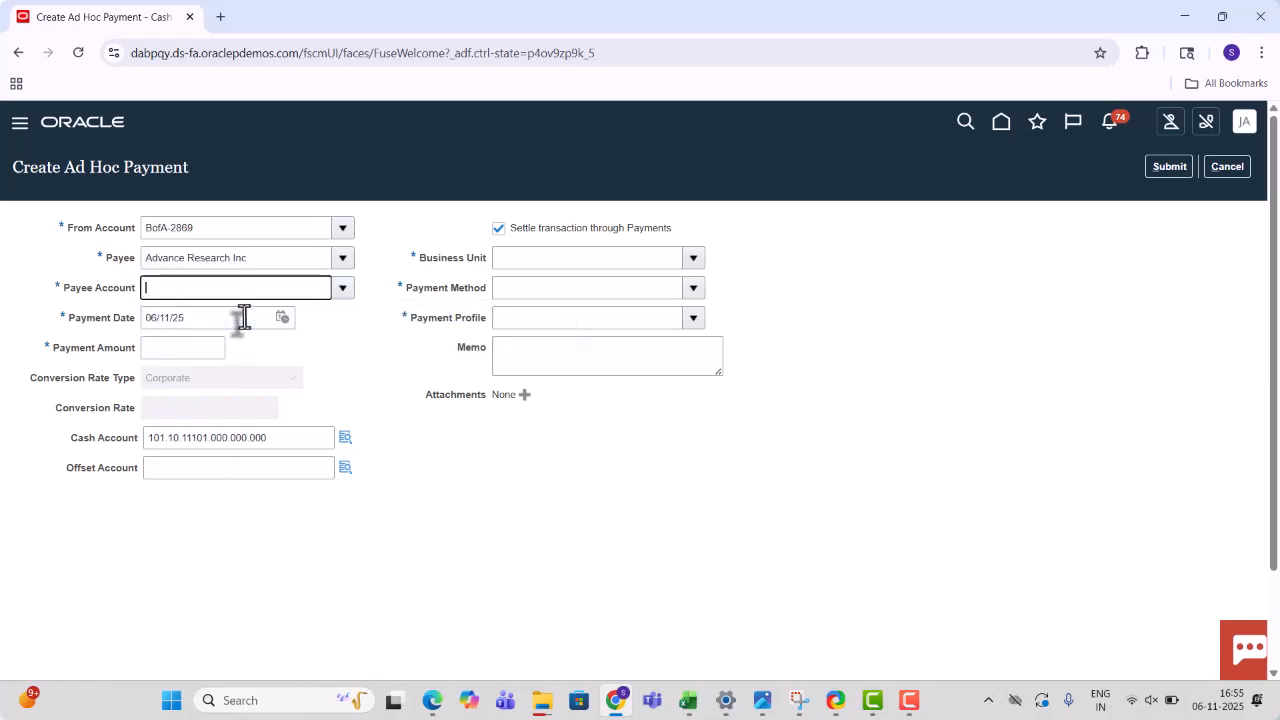
- Enter a 4,00 USD amount, turn off settlement through Payments, and submit the payment
{"action": "left_click", "coordinate": [158, 354]}
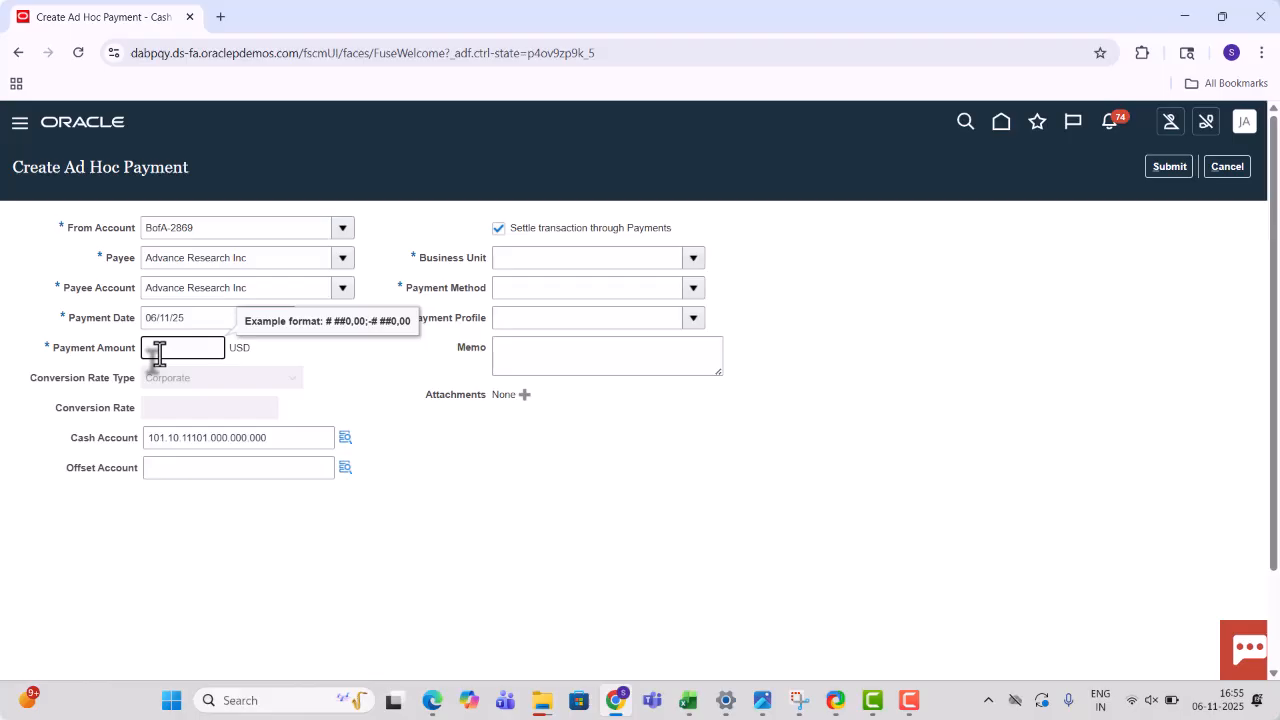
{"action": "type", "text": "400"}
{"action": "key", "text": "Tab"}
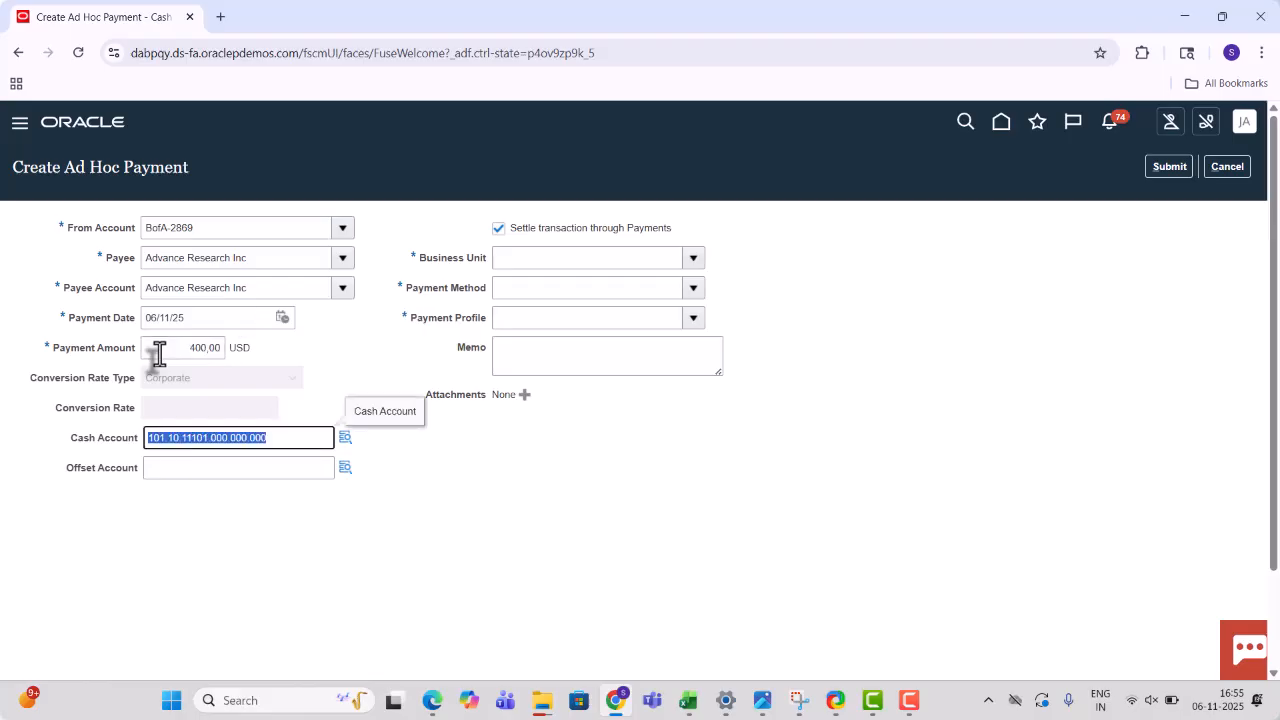
{"action": "left_click", "coordinate": [214, 350]}
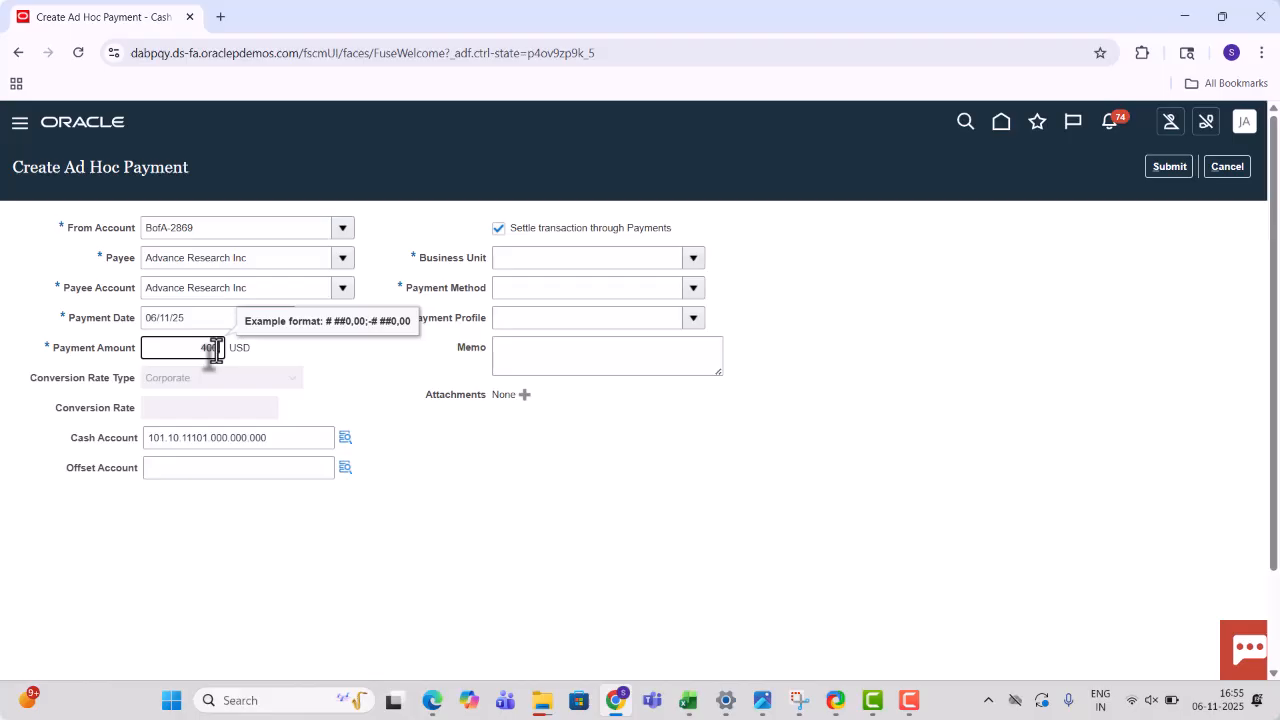
{"action": "key", "text": "Tab"}
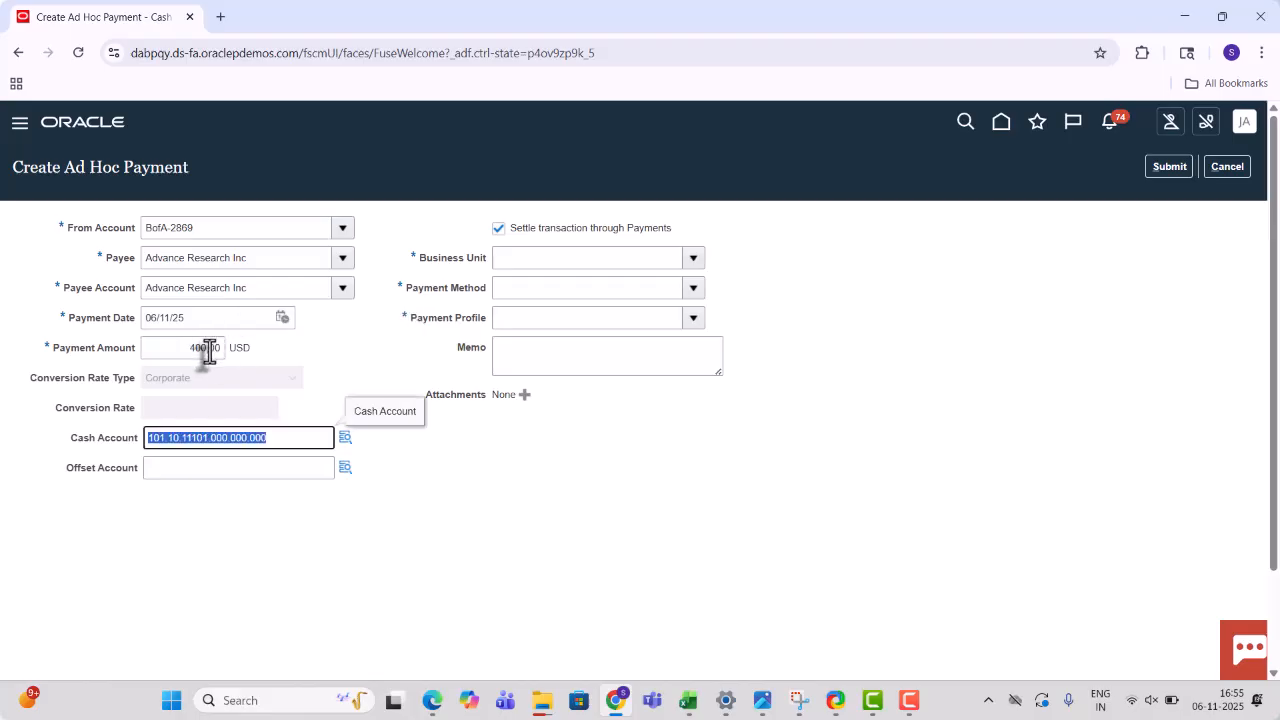
{"action": "left_click", "coordinate": [207, 351]}
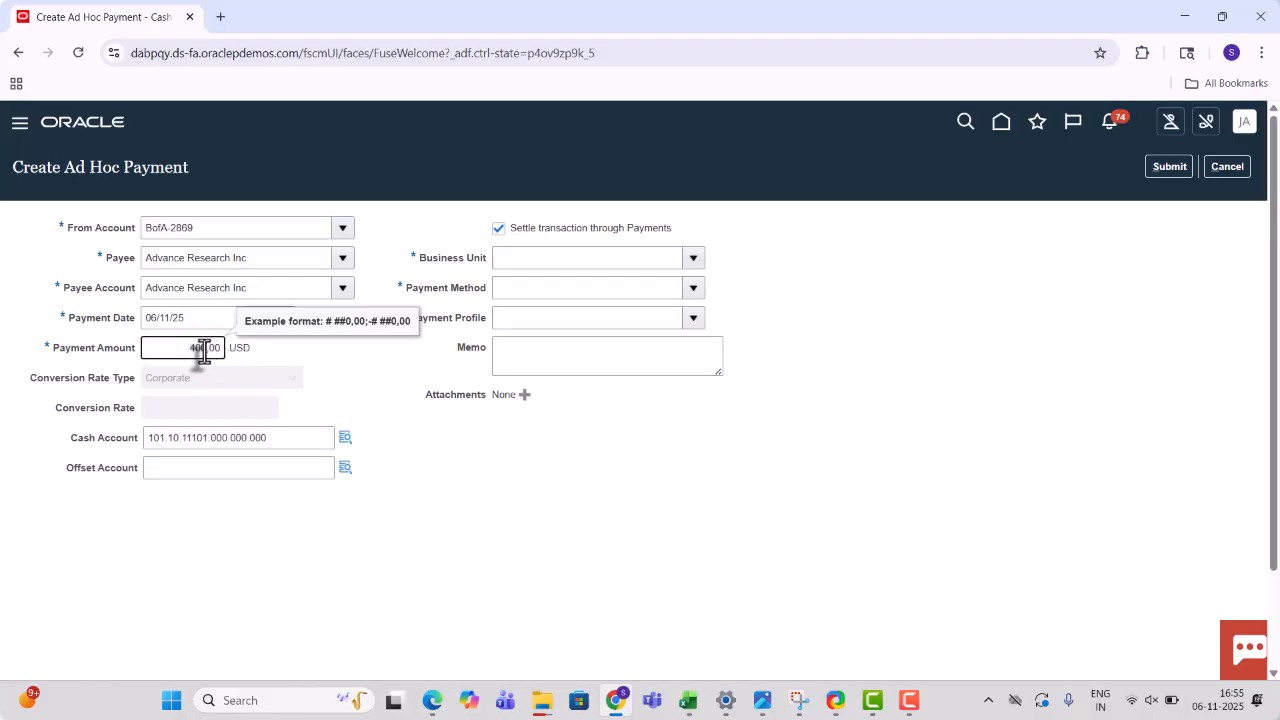
{"action": "key", "text": "Tab"}
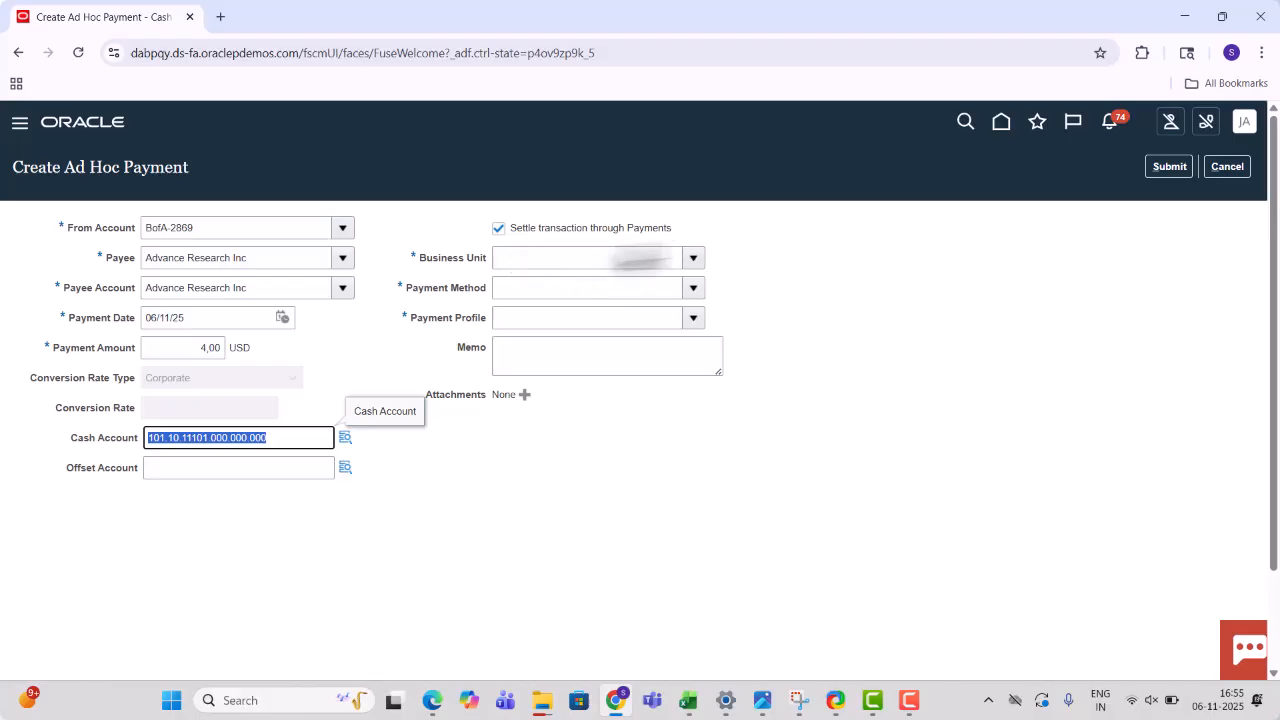
{"action": "left_click", "coordinate": [499, 230]}
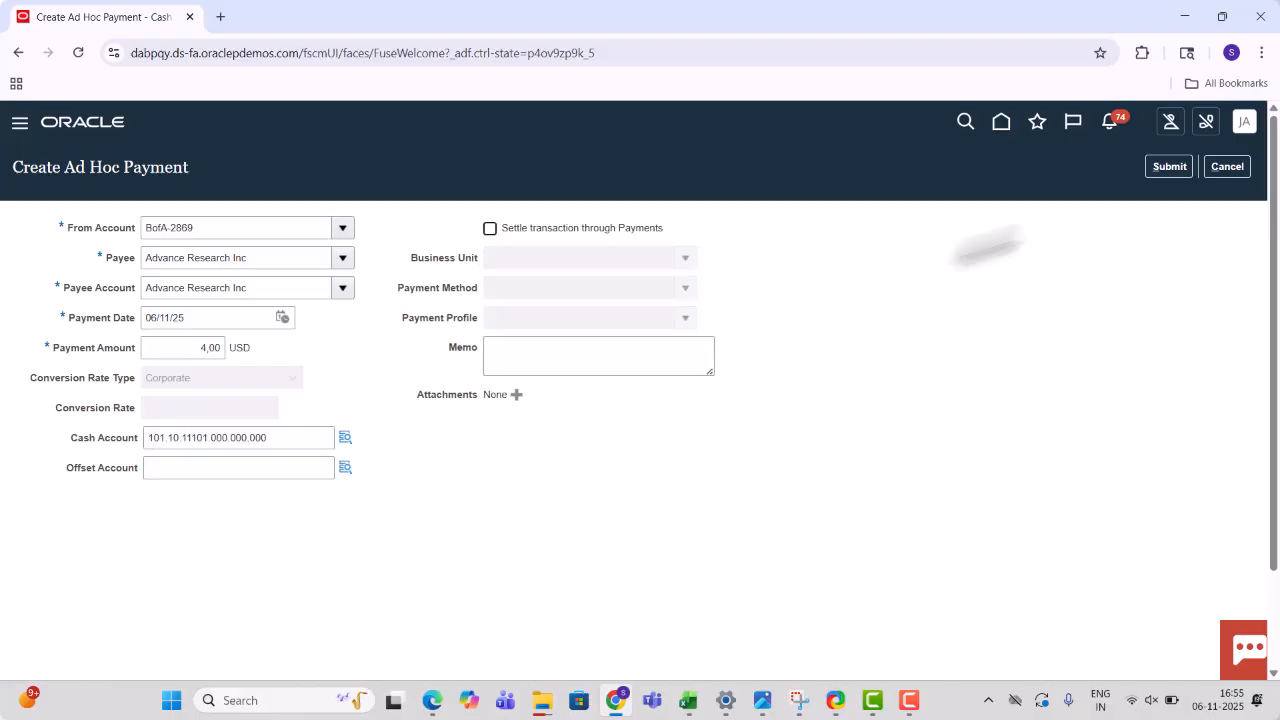
{"action": "left_click", "coordinate": [1186, 166]}
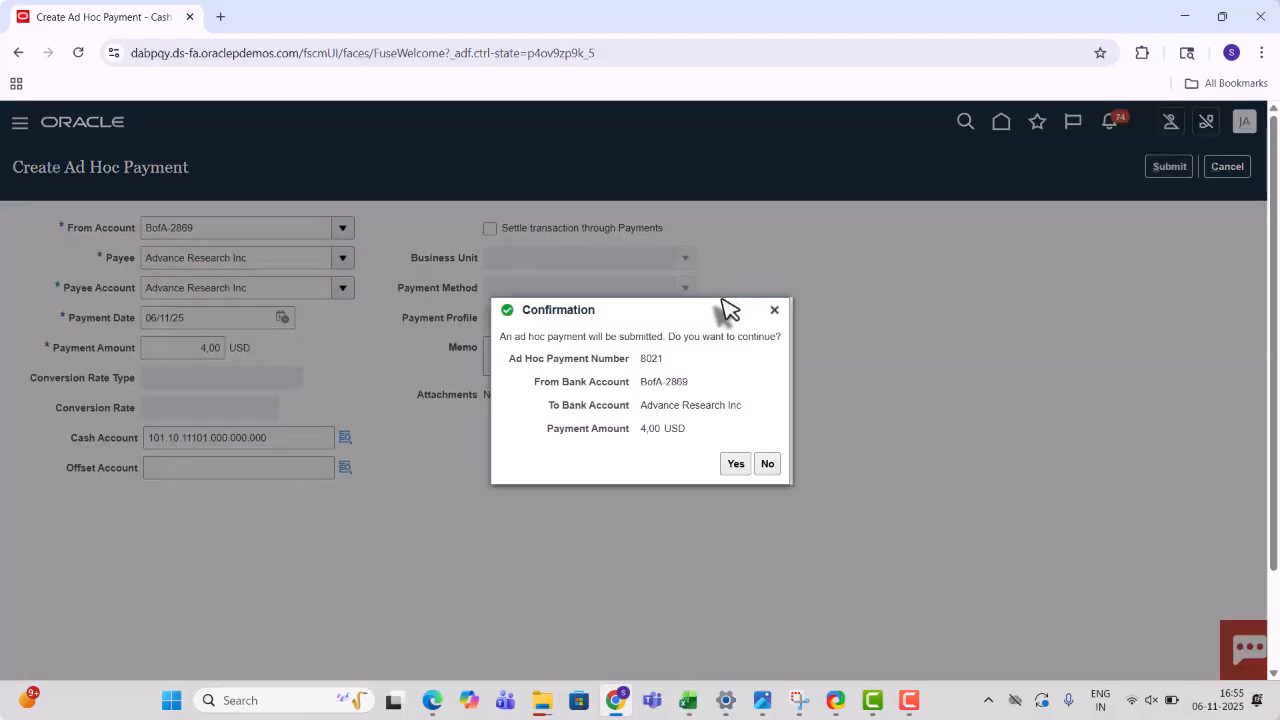
{"action": "left_click", "coordinate": [735, 467]}
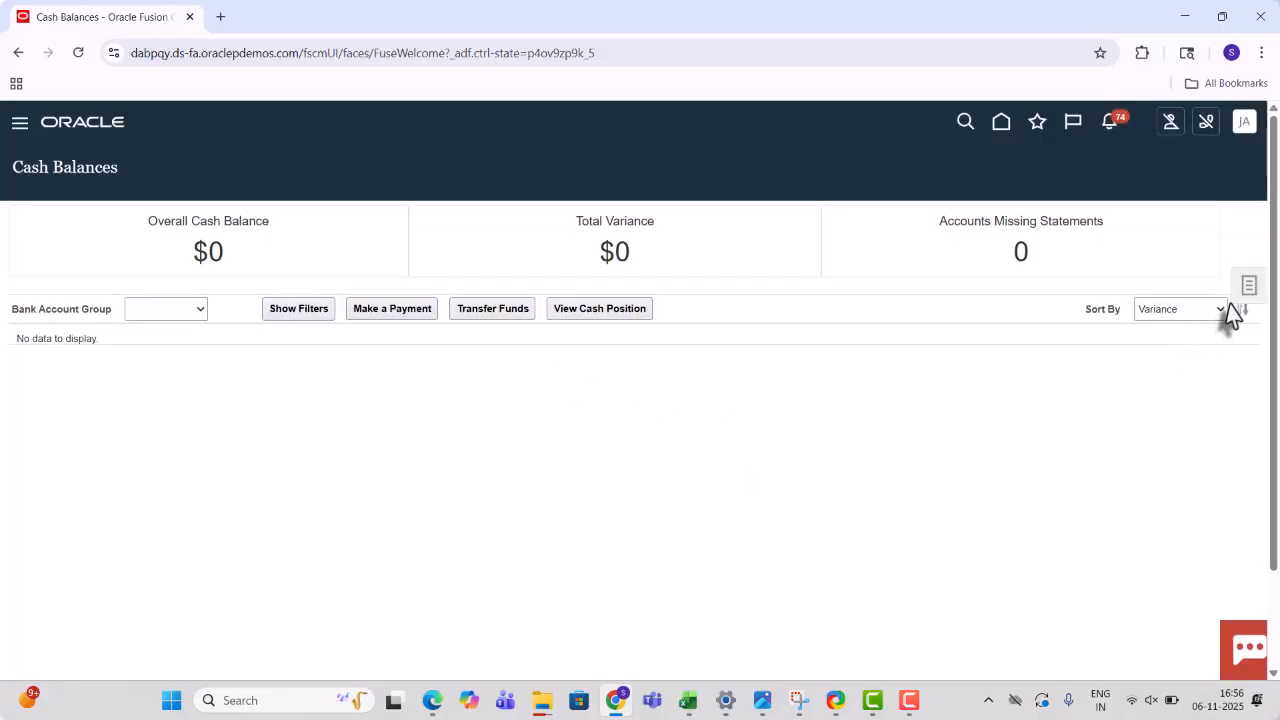
- Start a new bank account transfer with Bofa-2870 as its From Account
{"action": "left_click", "coordinate": [1247, 300]}
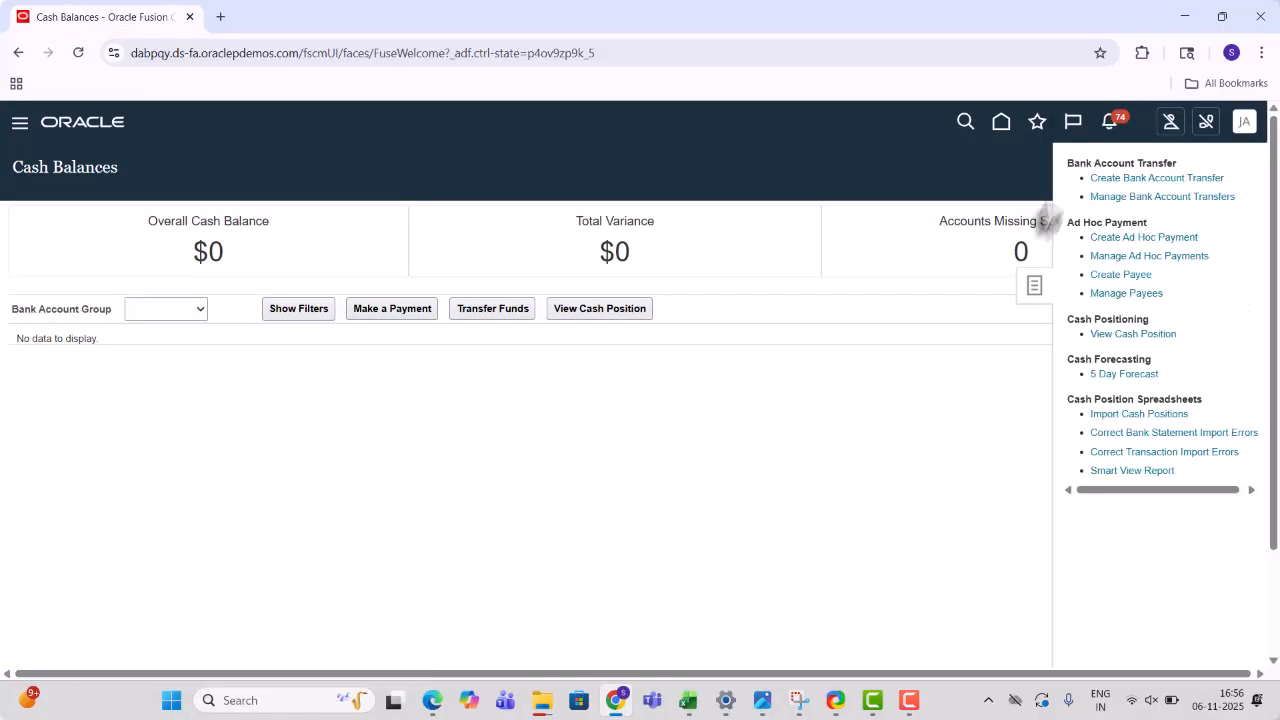
{"action": "left_click", "coordinate": [1150, 180]}
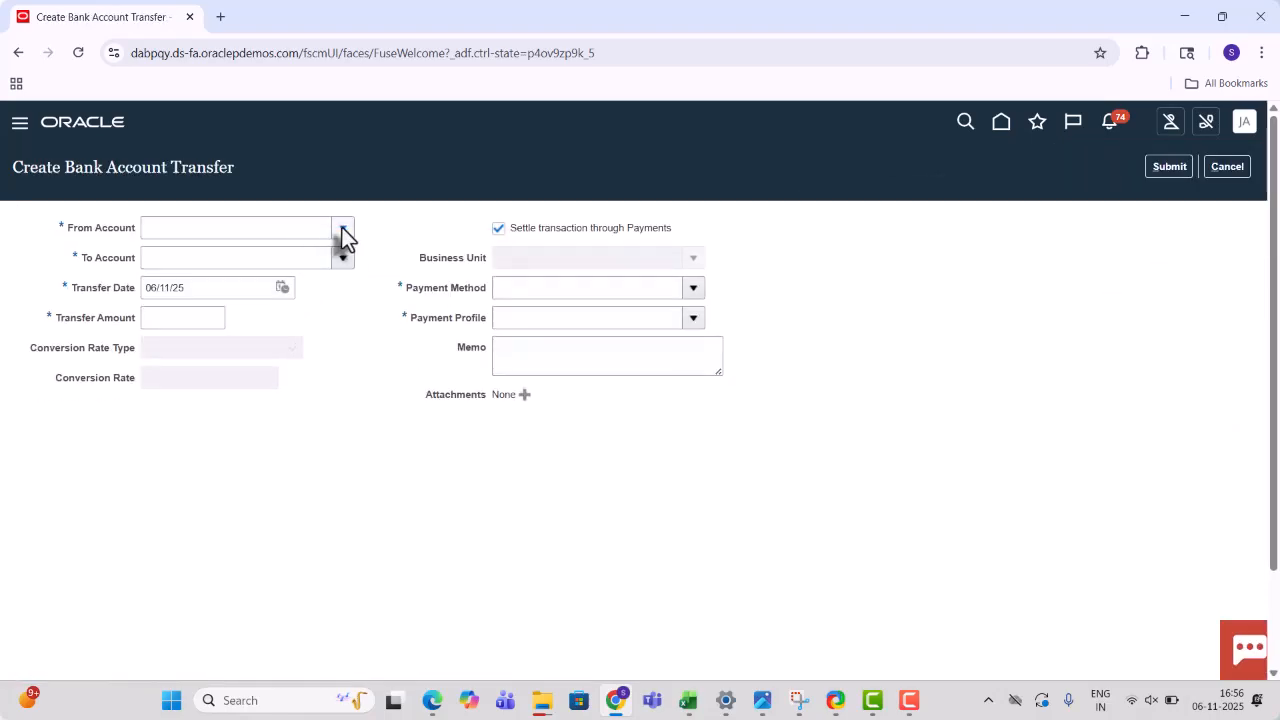
{"action": "left_click", "coordinate": [342, 229]}
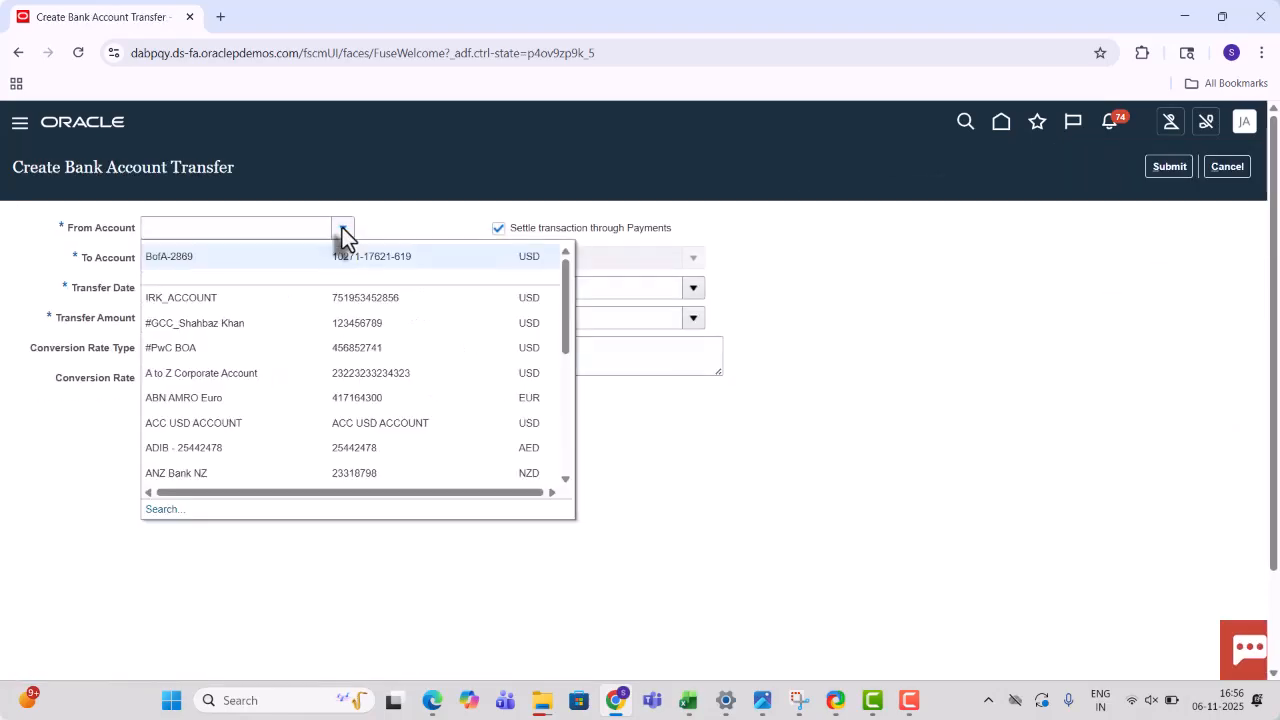
{"action": "left_click", "coordinate": [156, 510]}
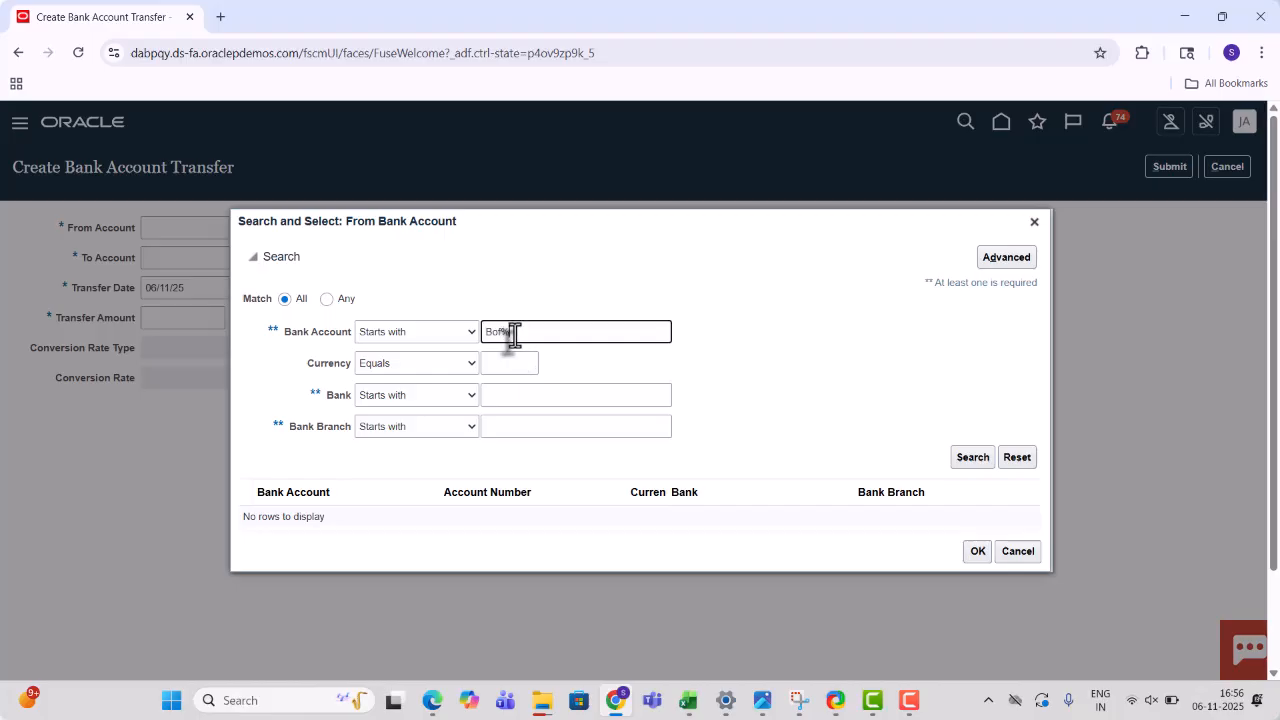
{"action": "key", "text": "Return"}
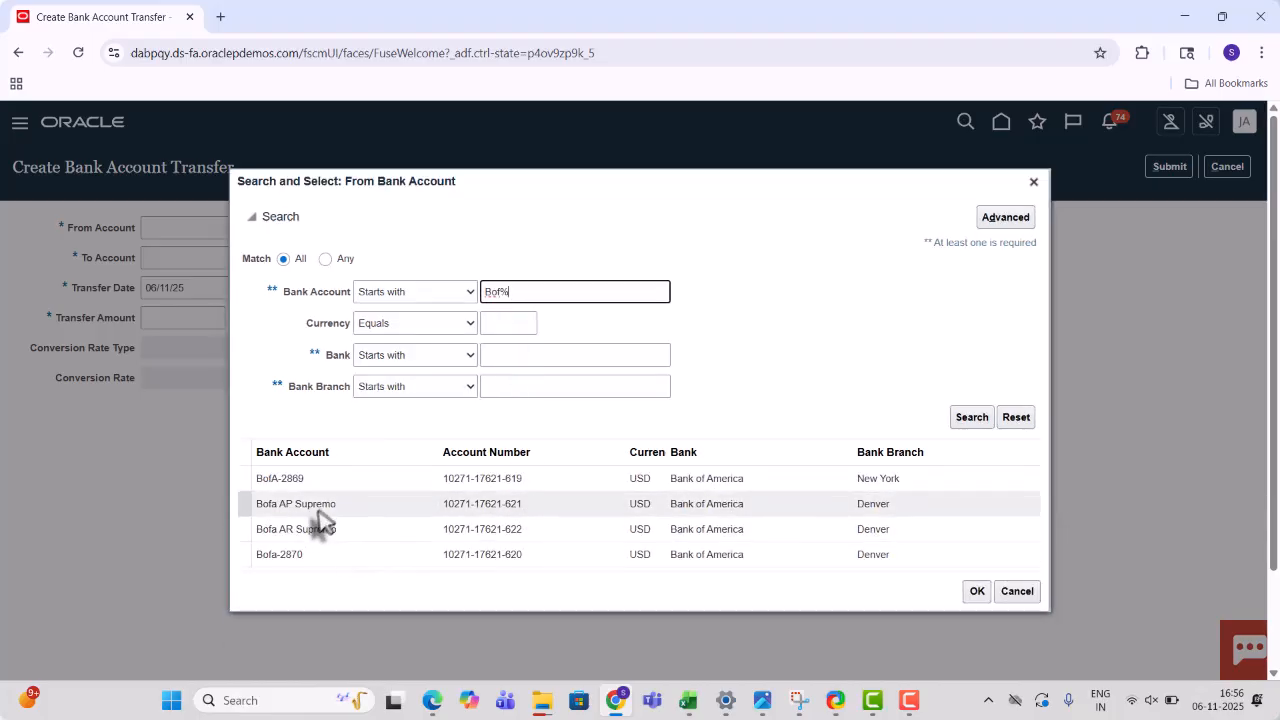
{"action": "left_click", "coordinate": [305, 562]}
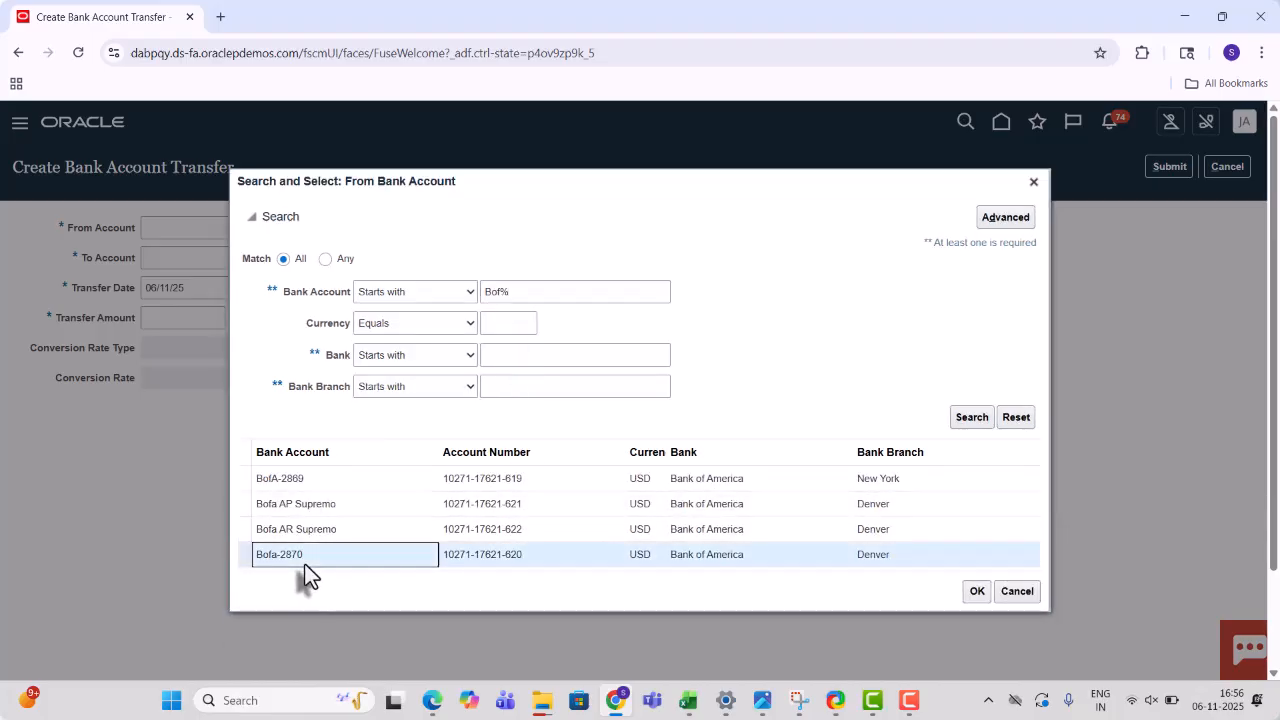
{"action": "left_click", "coordinate": [978, 591]}
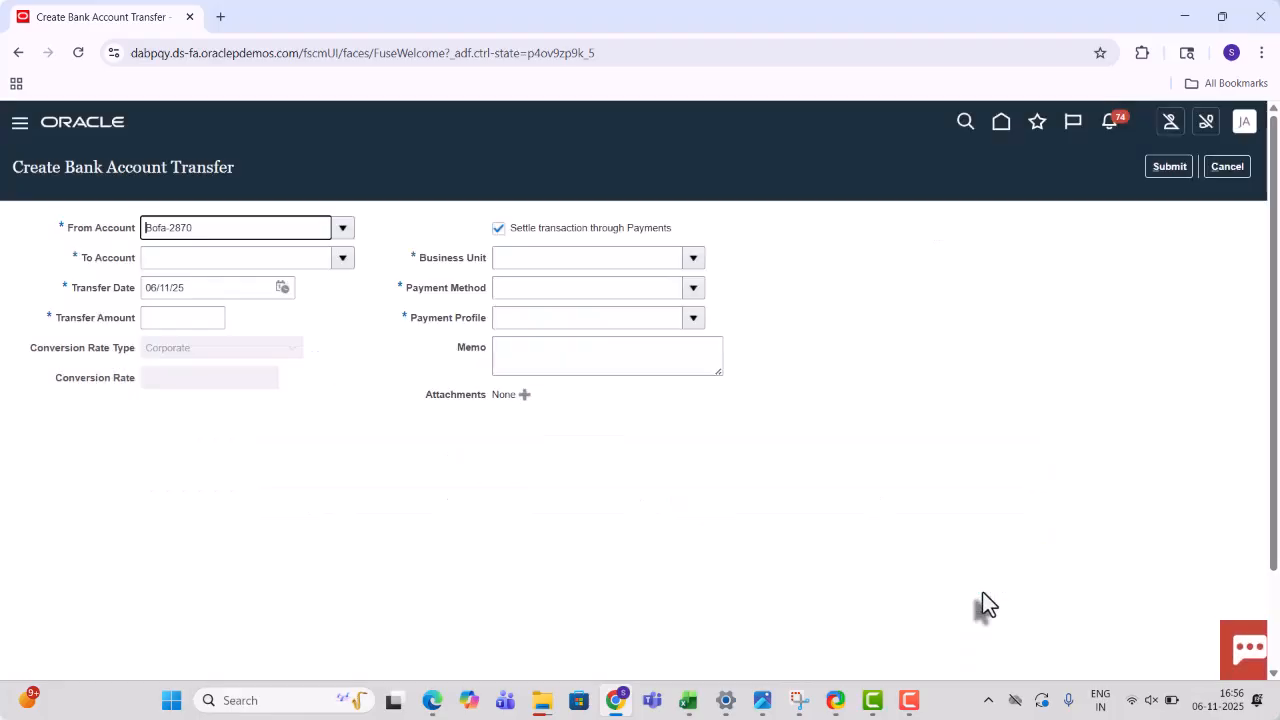
- Search accounts matching 'Bof%' and set BofA-2869 as the transfer's To Account
{"action": "left_click", "coordinate": [342, 257]}
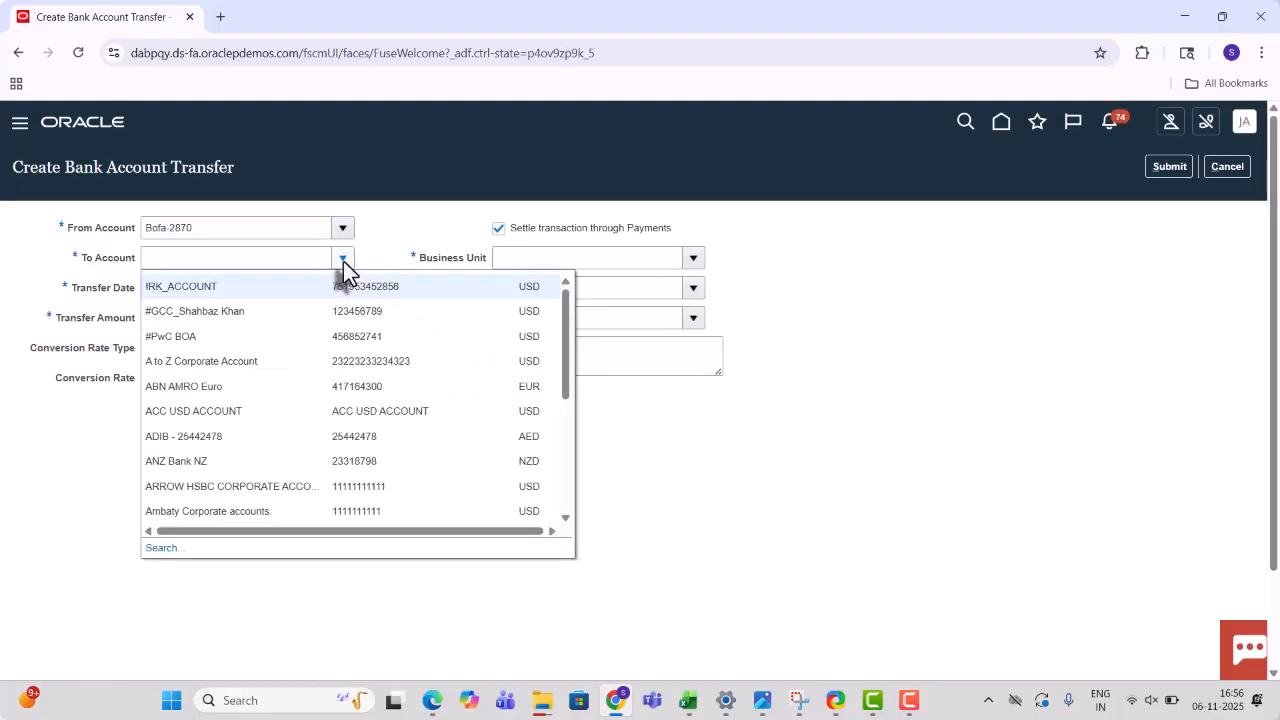
{"action": "left_click", "coordinate": [162, 549]}
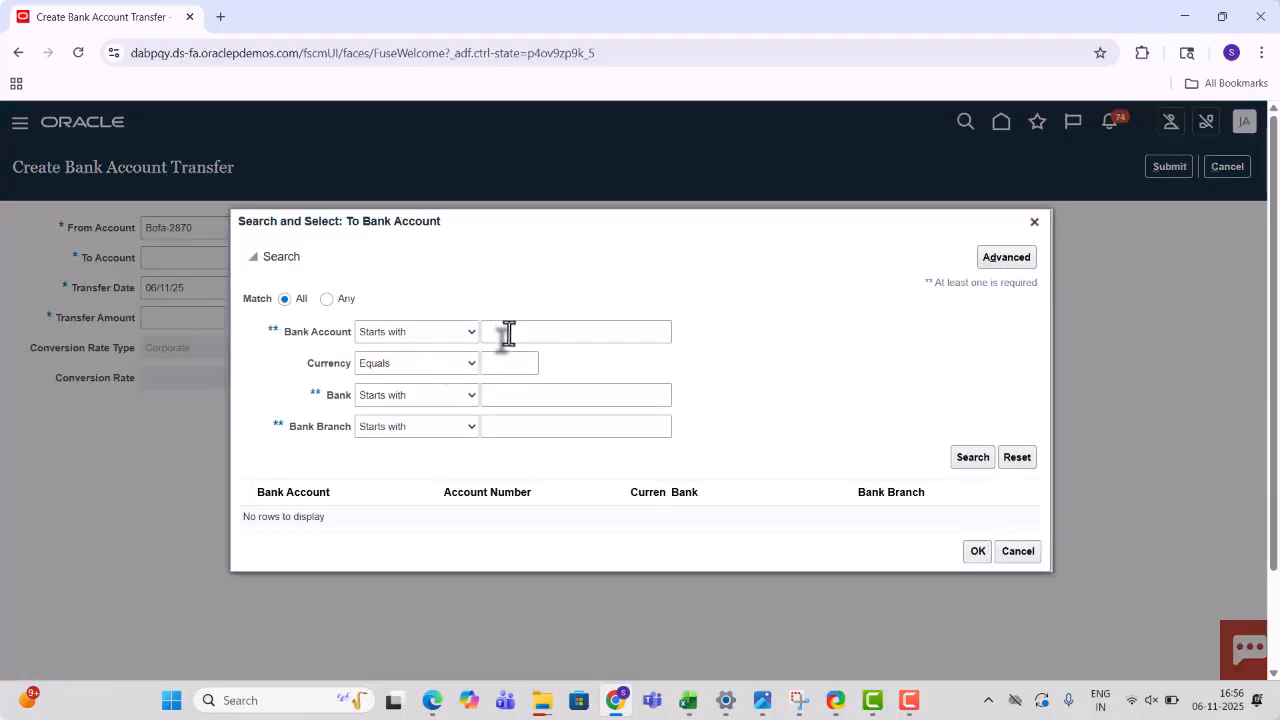
{"action": "left_click", "coordinate": [508, 334]}
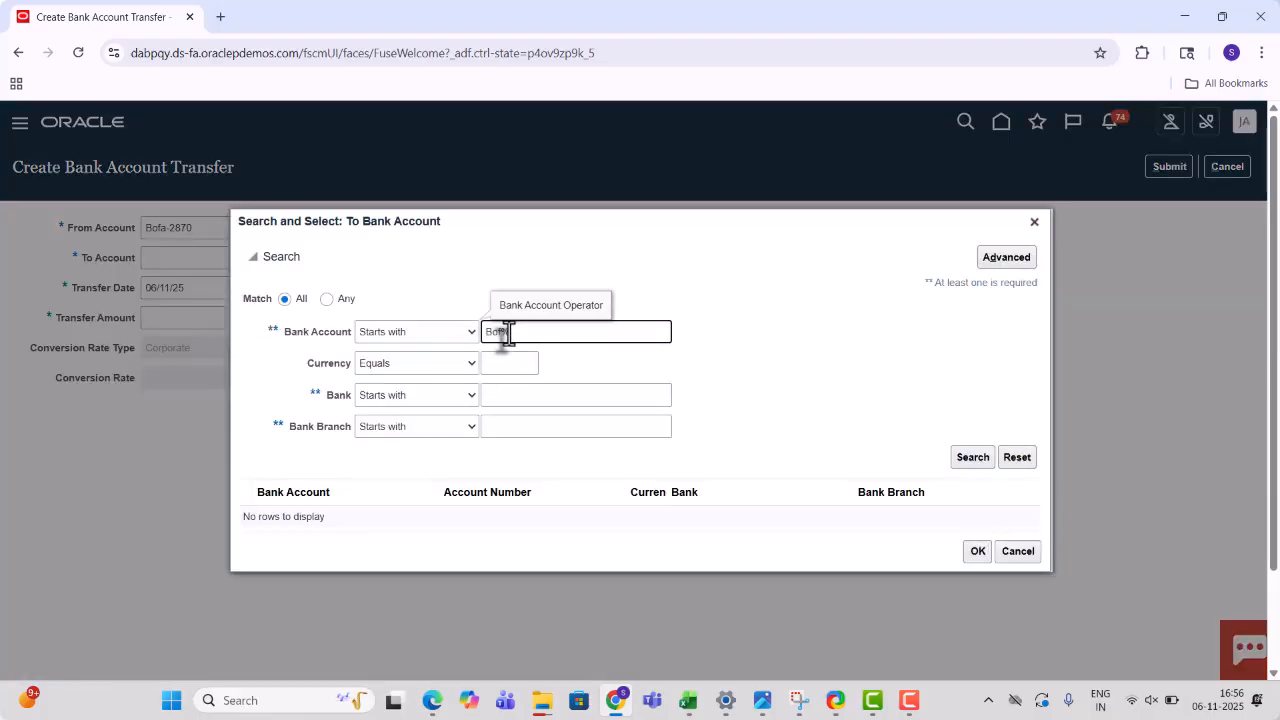
{"action": "type", "text": "Bof%"}
{"action": "key", "text": "Return"}
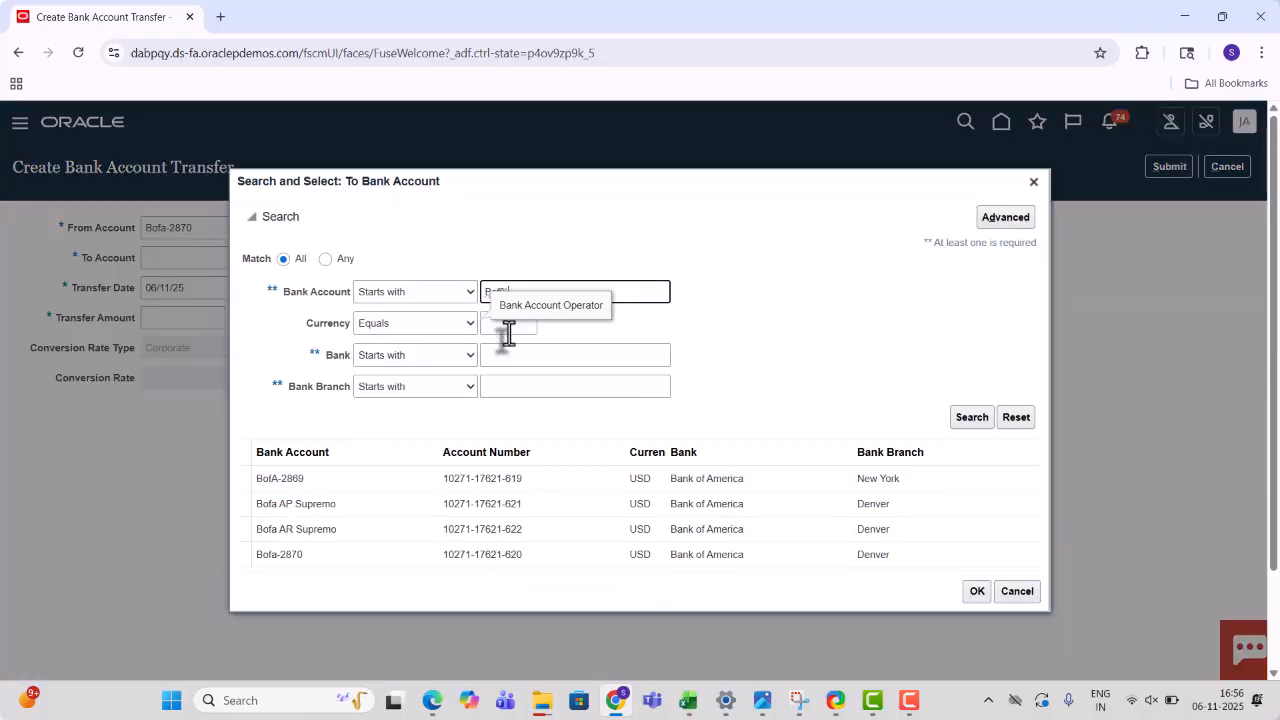
{"action": "left_click", "coordinate": [318, 486]}
{"action": "left_click", "coordinate": [977, 591]}
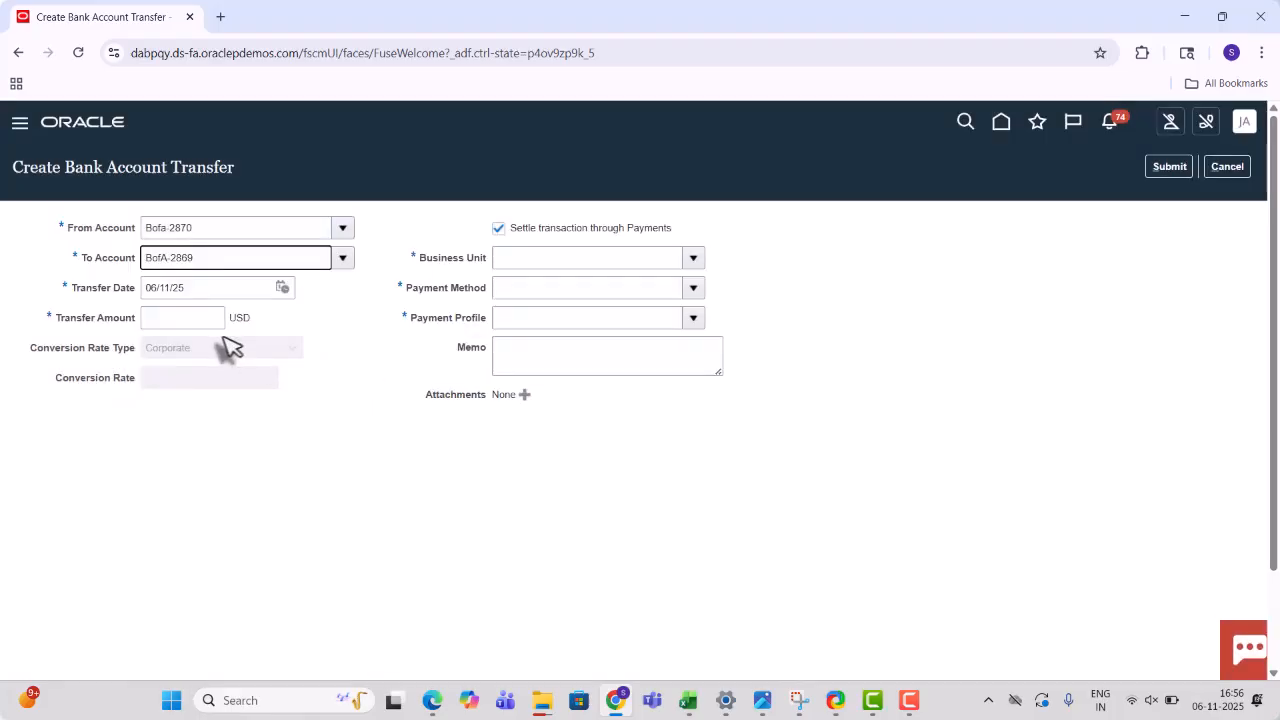
- Enter amount 6,00, turn off settlement through Payments, and submit transfer 9021
{"action": "left_click", "coordinate": [178, 320]}
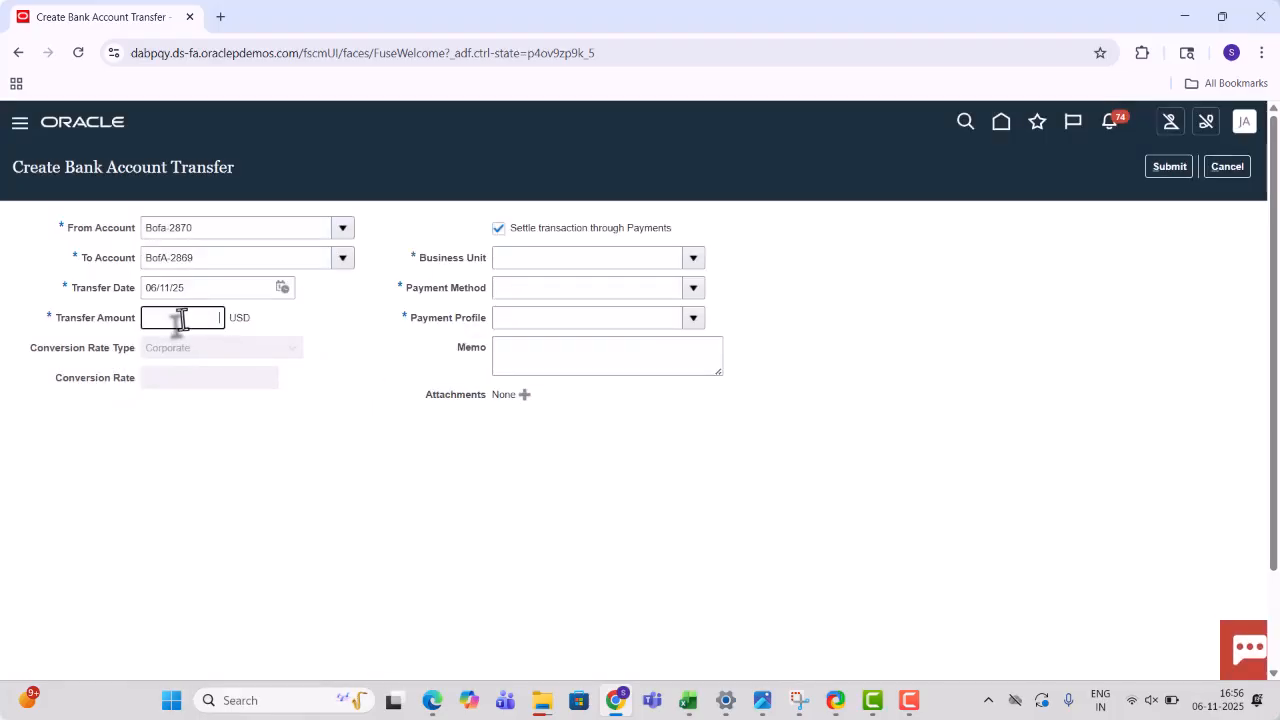
{"action": "type", "text": "6"}
{"action": "key", "text": "Tab"}
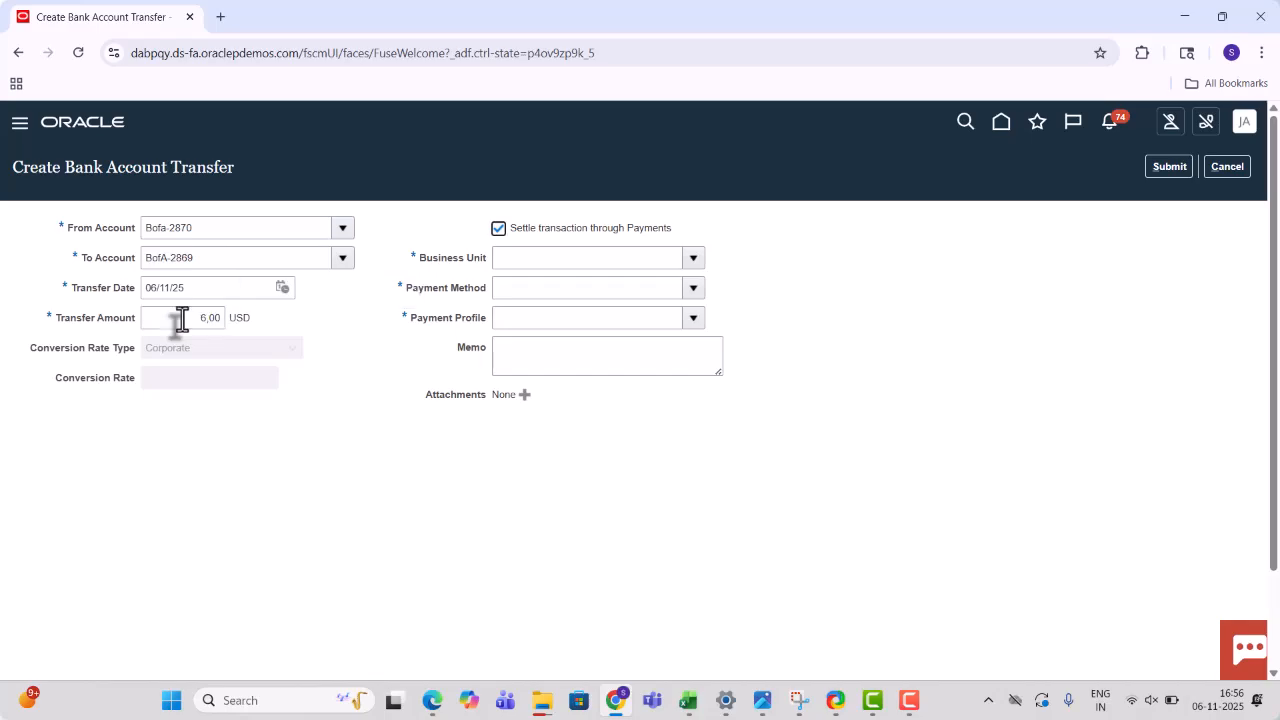
{"action": "left_click", "coordinate": [498, 229]}
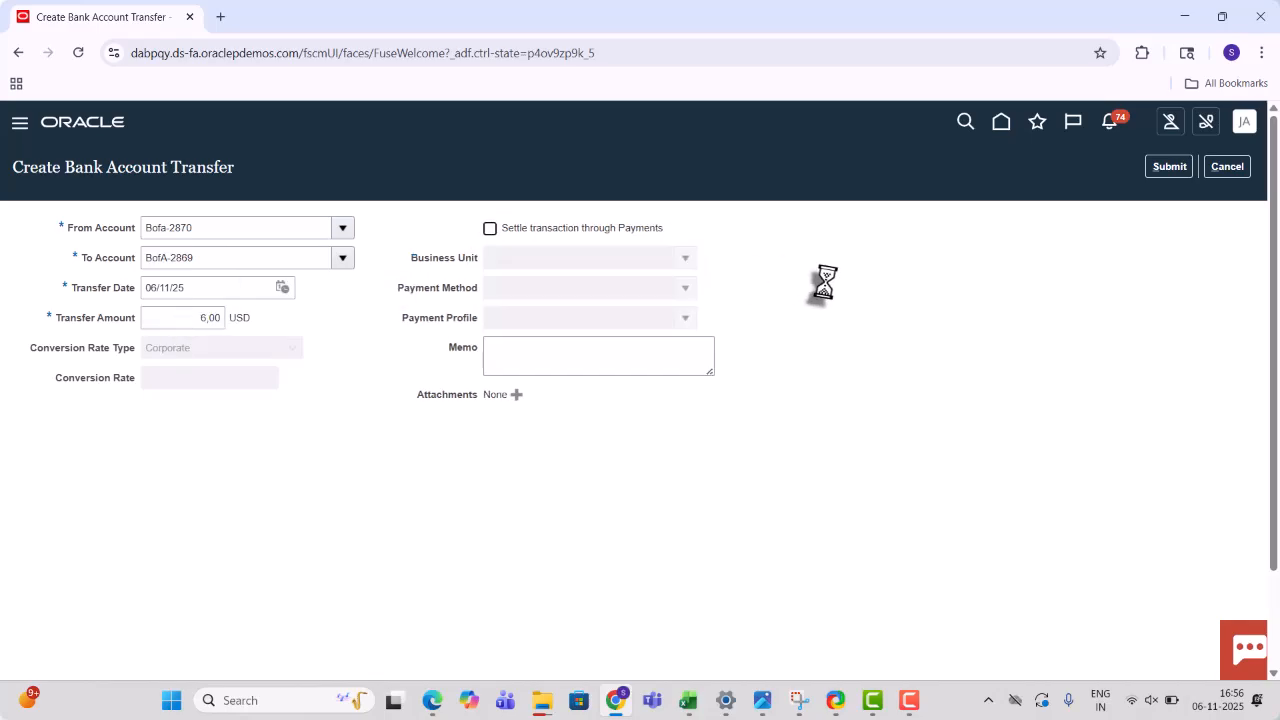
{"action": "left_click", "coordinate": [1167, 167]}
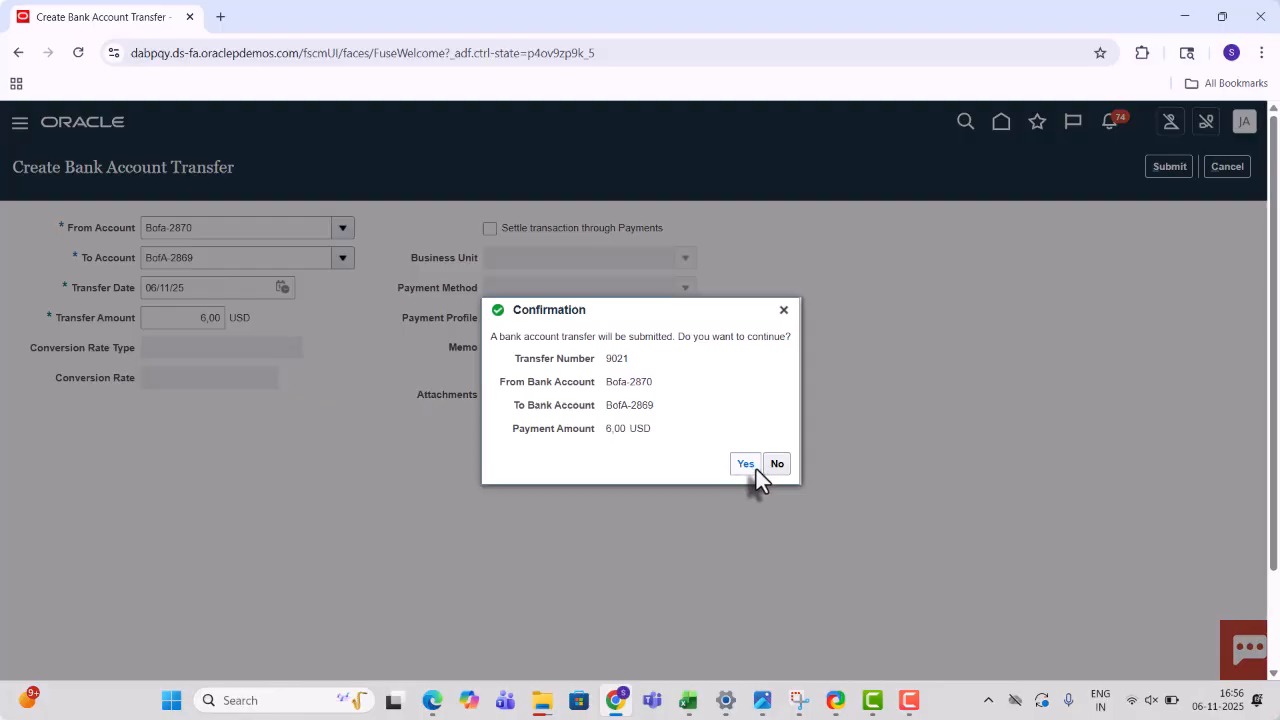
{"action": "left_click", "coordinate": [745, 464]}
{"action": "left_click", "coordinate": [688, 700]}
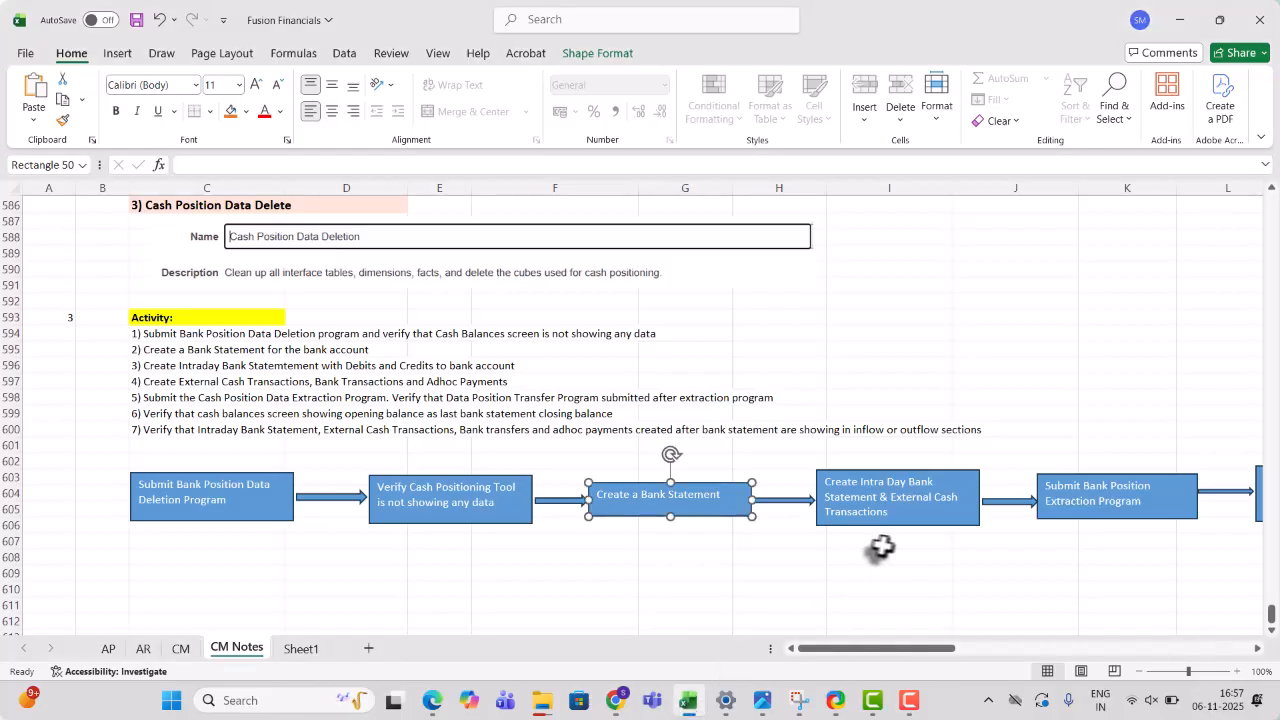
- Review the CM Notes flowchart steps through Verify Cash Positioning, then return to Oracle Cash Balances
{"action": "left_click", "coordinate": [1071, 503]}
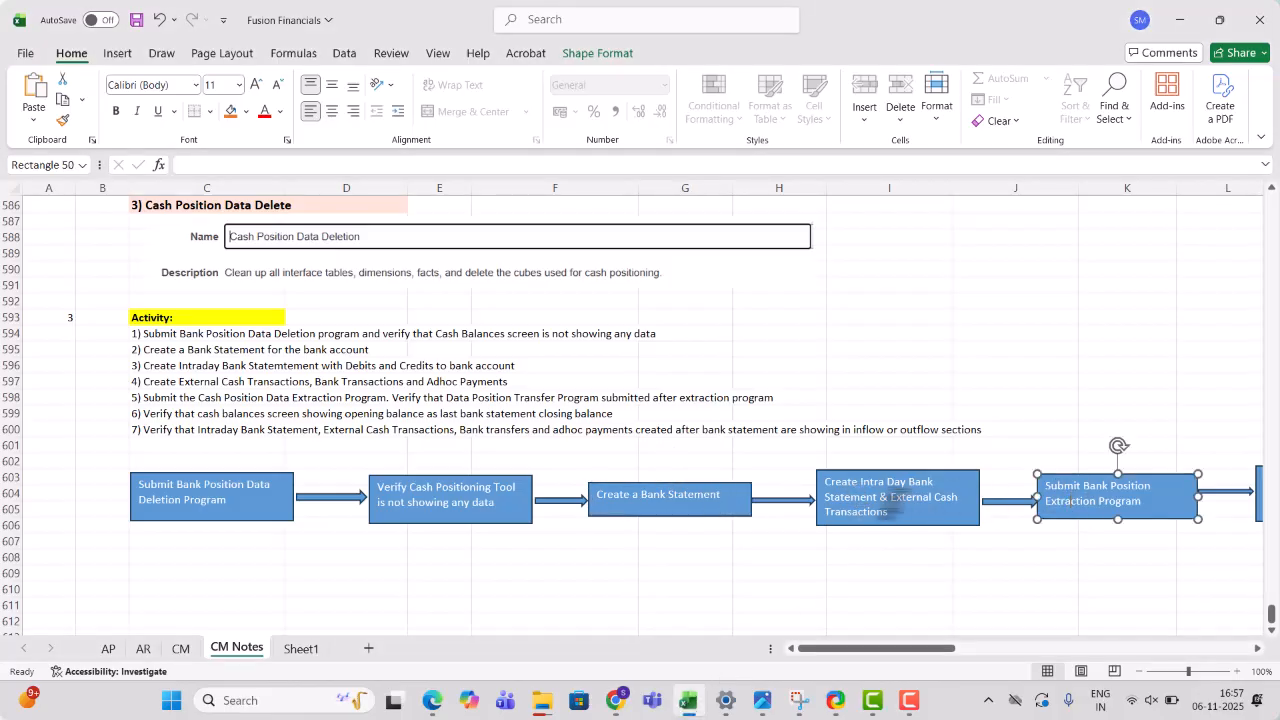
{"action": "left_click", "coordinate": [900, 500]}
{"action": "left_click", "coordinate": [1121, 515]}
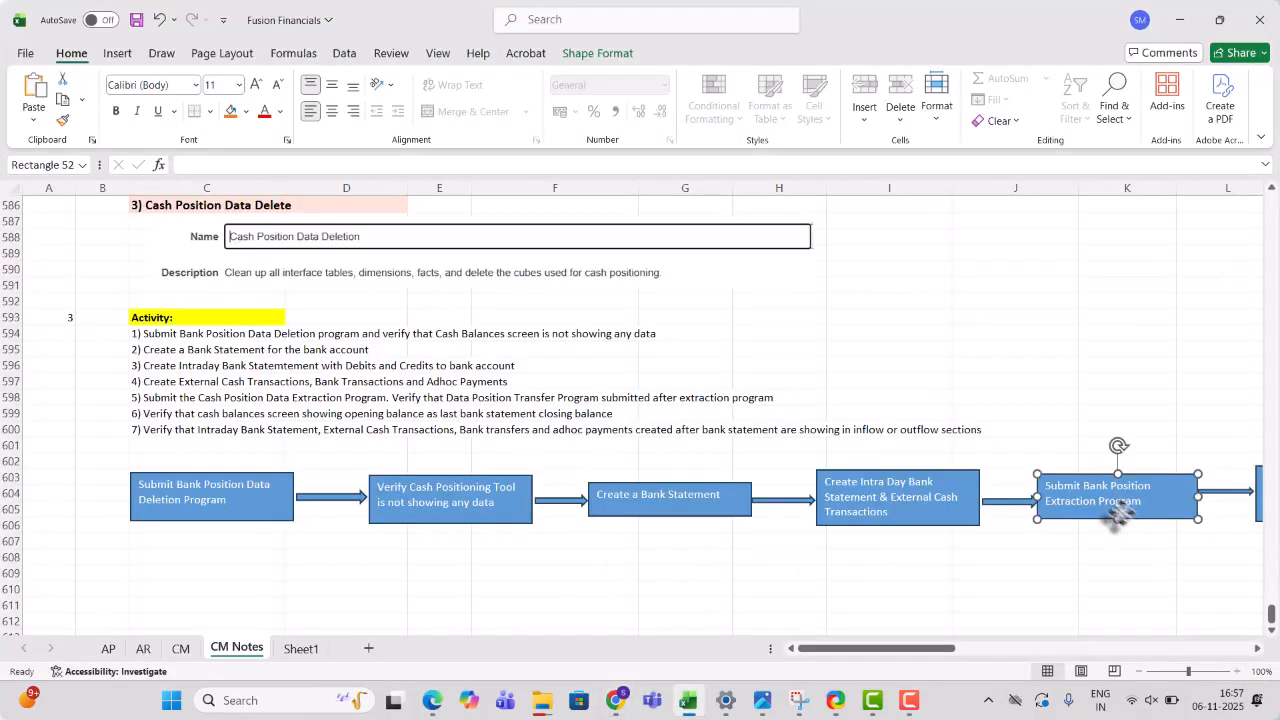
{"action": "left_click_drag", "start_coordinate": [891, 656], "coordinate": [910, 652]}
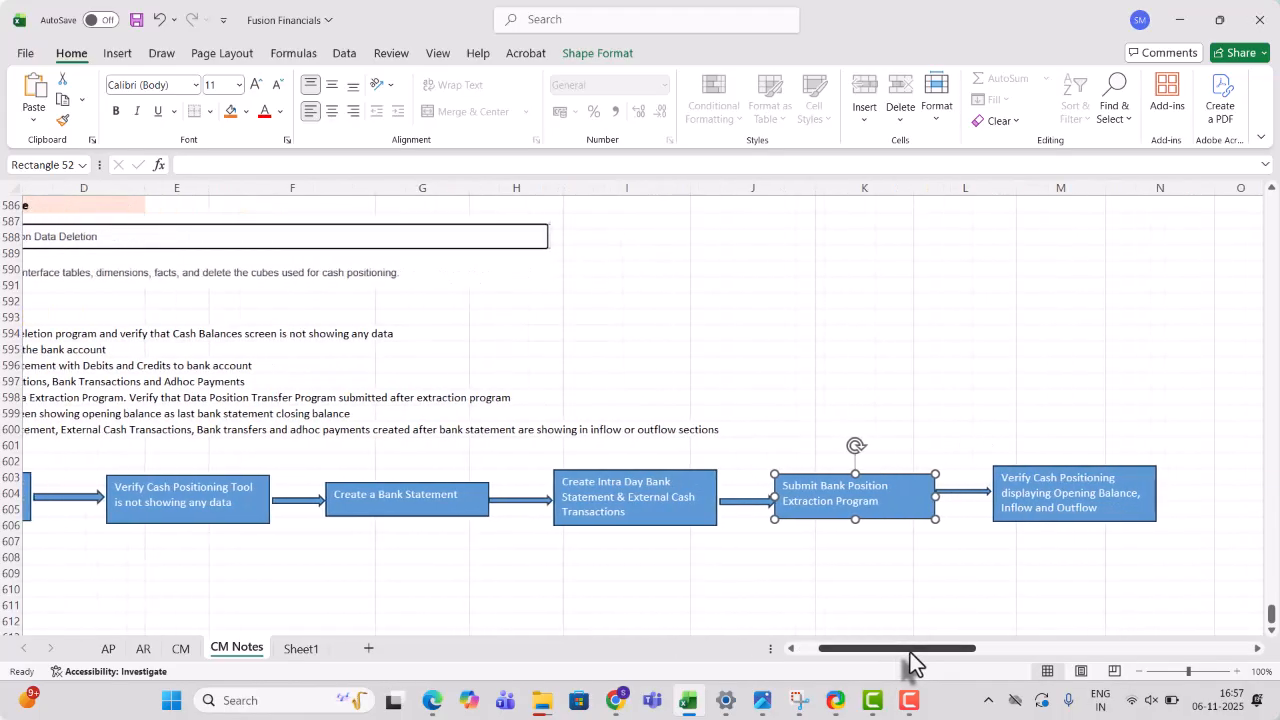
{"action": "left_click", "coordinate": [1059, 503]}
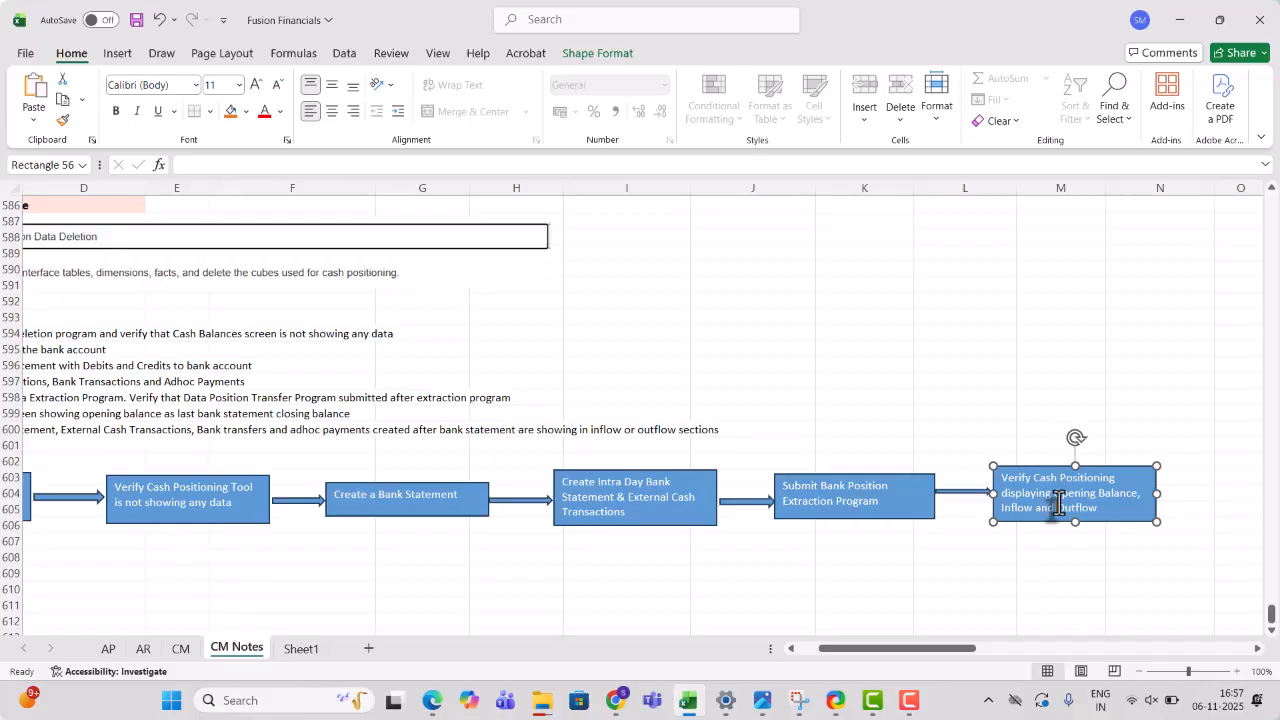
{"action": "key", "text": "alt+Tab"}
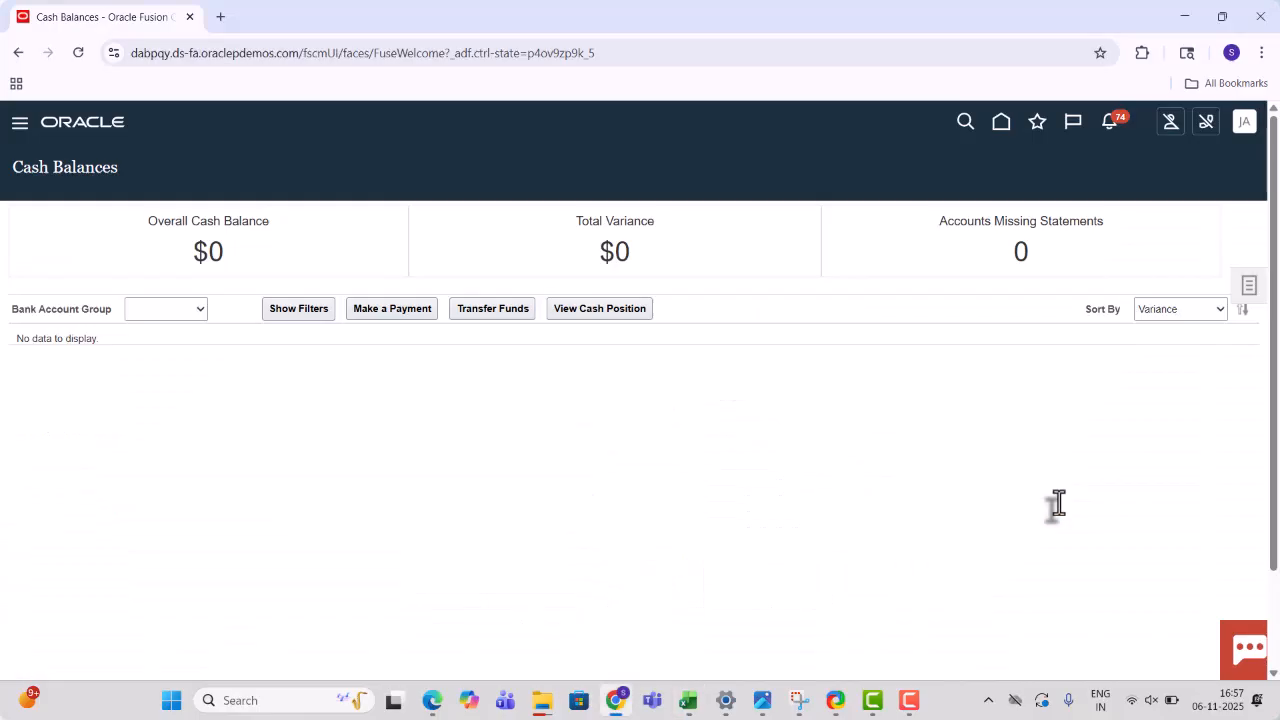
{"action": "key", "text": "alt+Tab"}
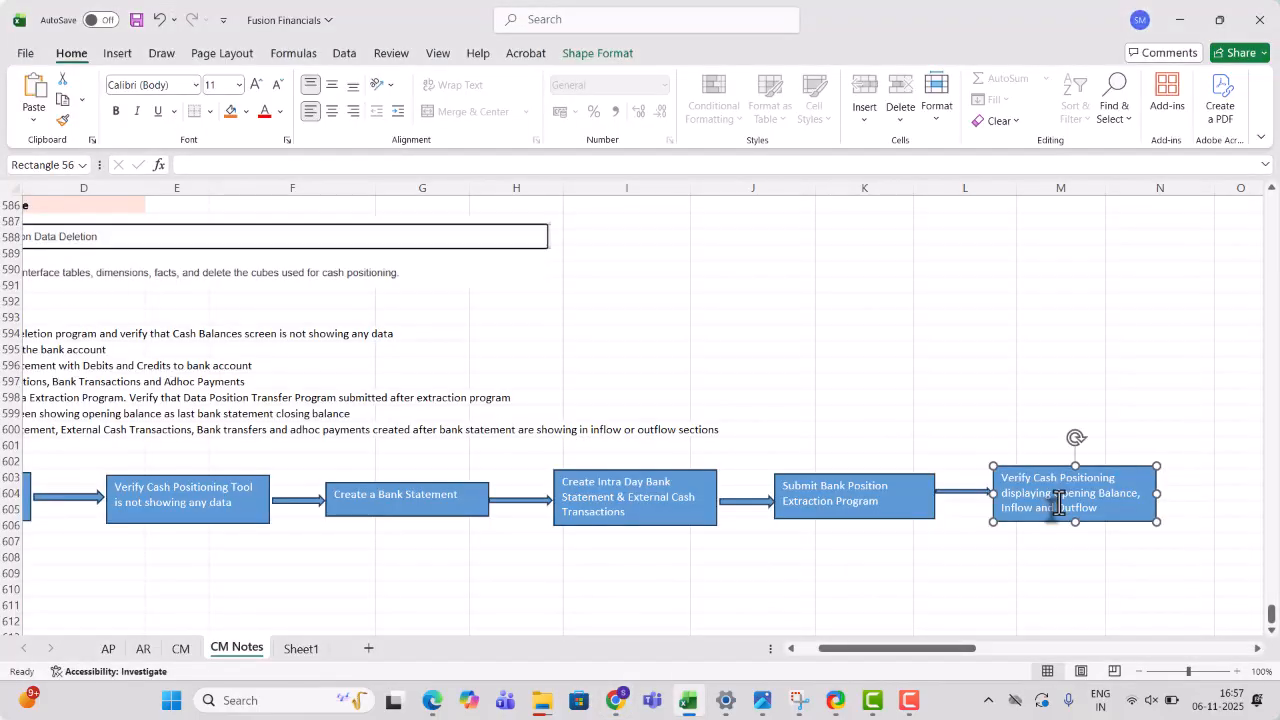
{"action": "key", "text": "alt+Tab"}
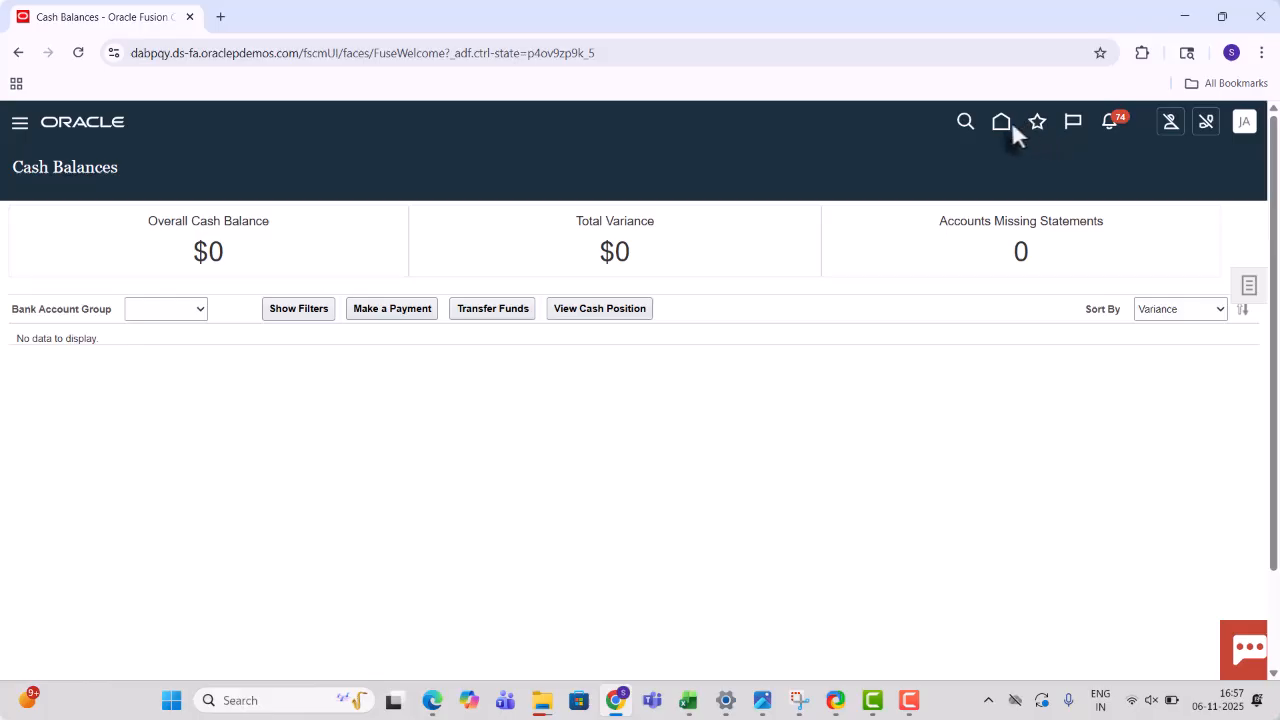
- Schedule and submit the Cash Position Data Extraction process, which becomes process 8609184
{"action": "left_click", "coordinate": [20, 124]}
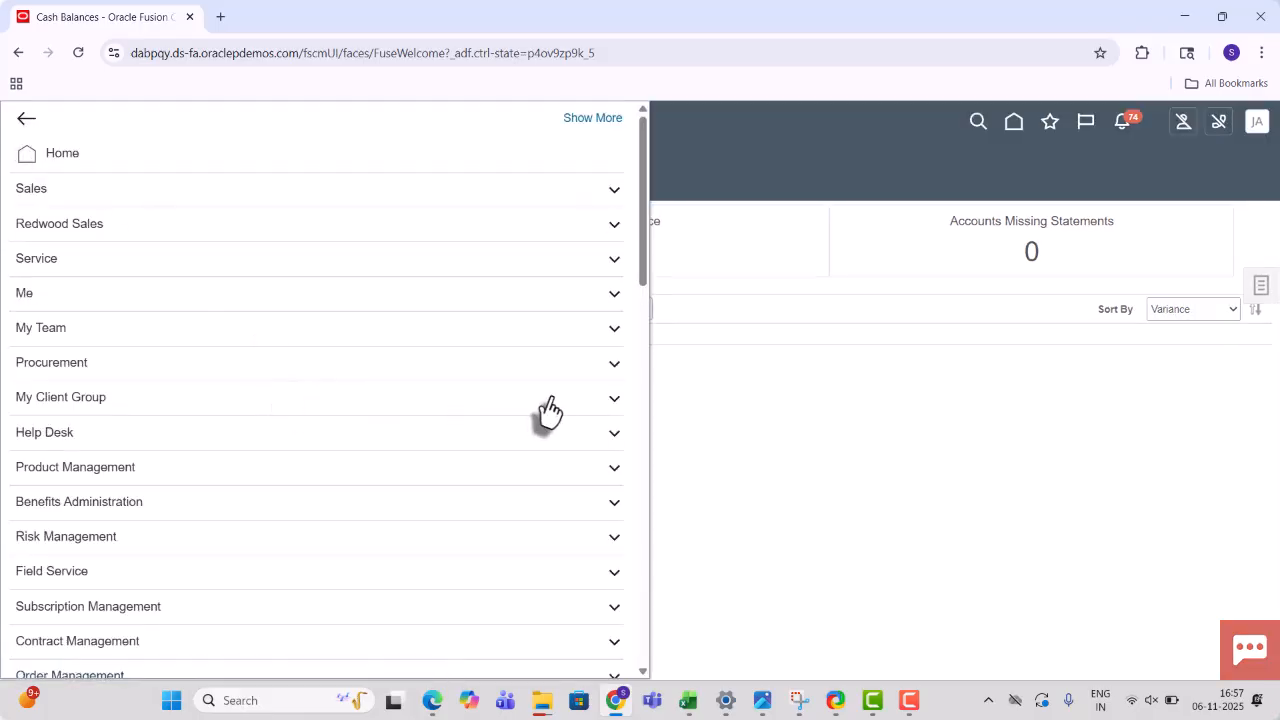
{"action": "left_click_drag", "start_coordinate": [646, 266], "coordinate": [630, 635]}
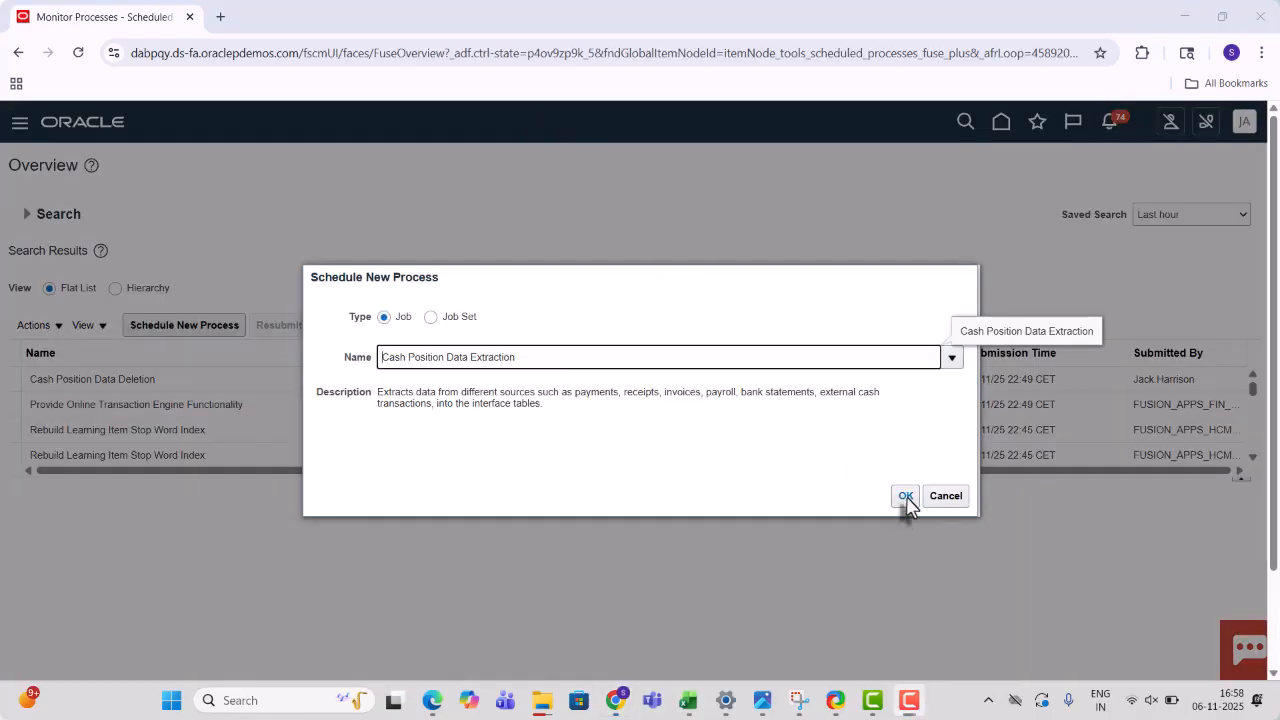
{"action": "left_click", "coordinate": [905, 496]}
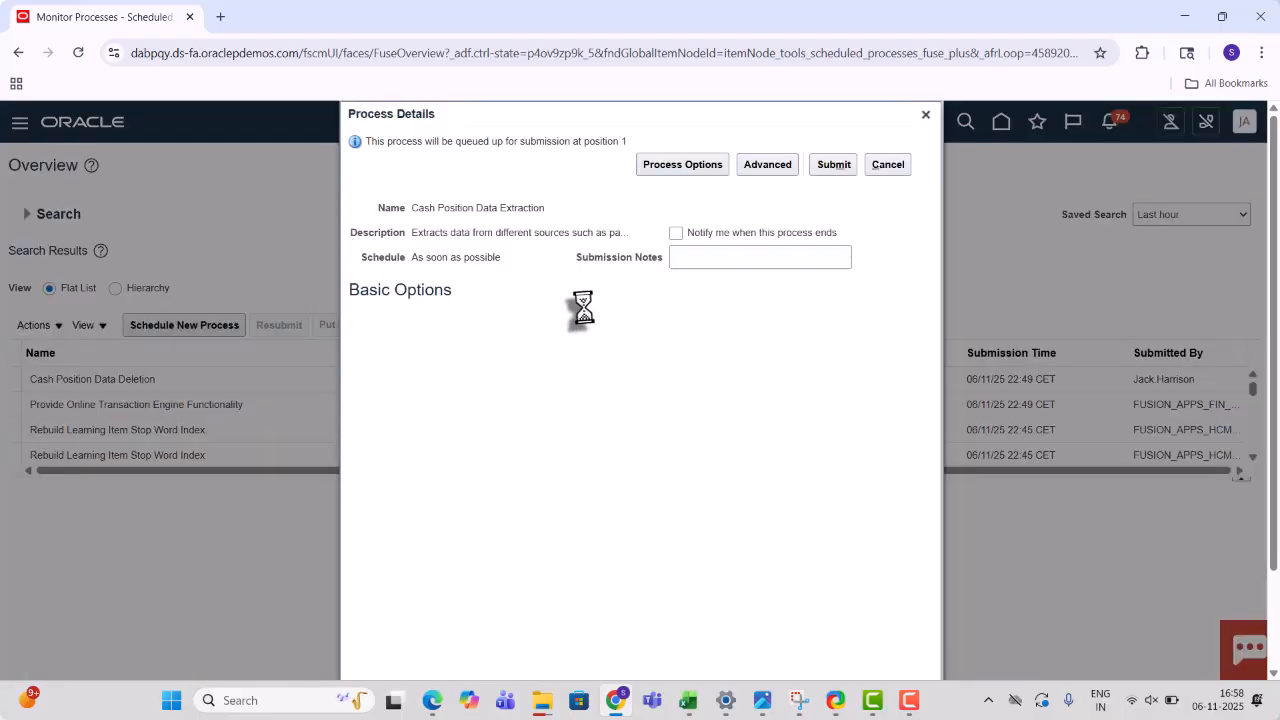
{"action": "left_click", "coordinate": [829, 166]}
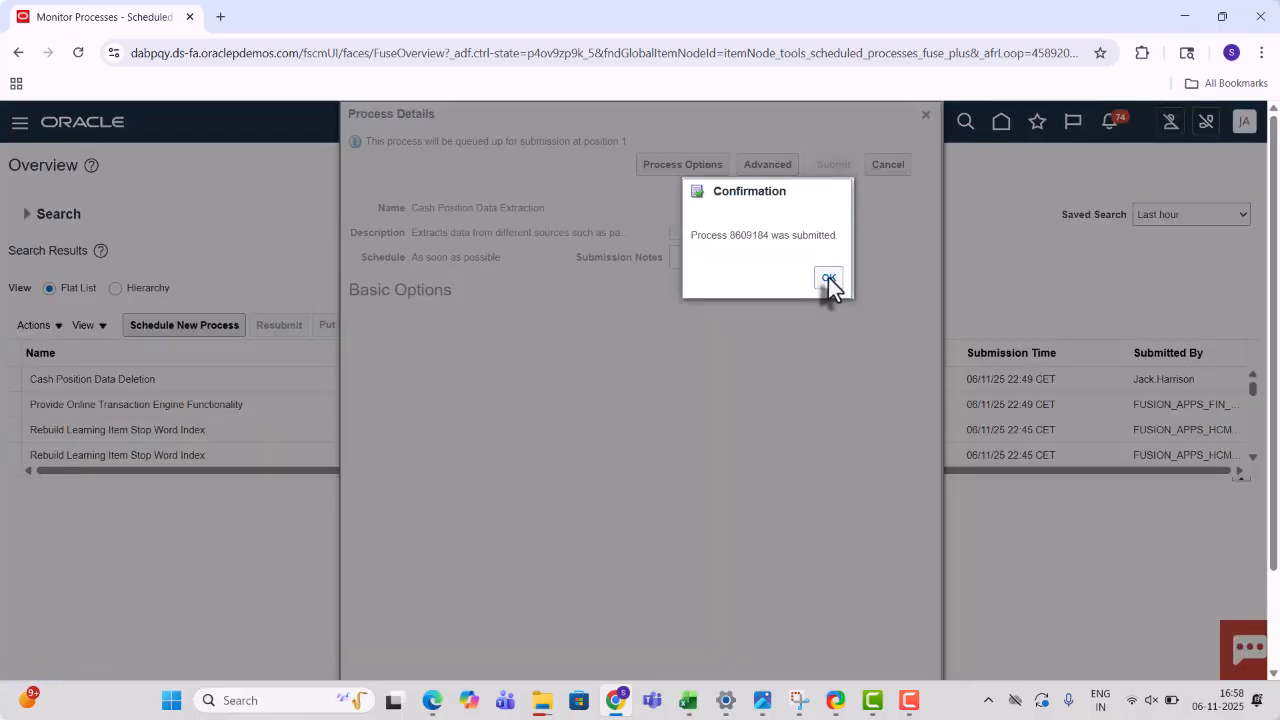
{"action": "left_click", "coordinate": [828, 278]}
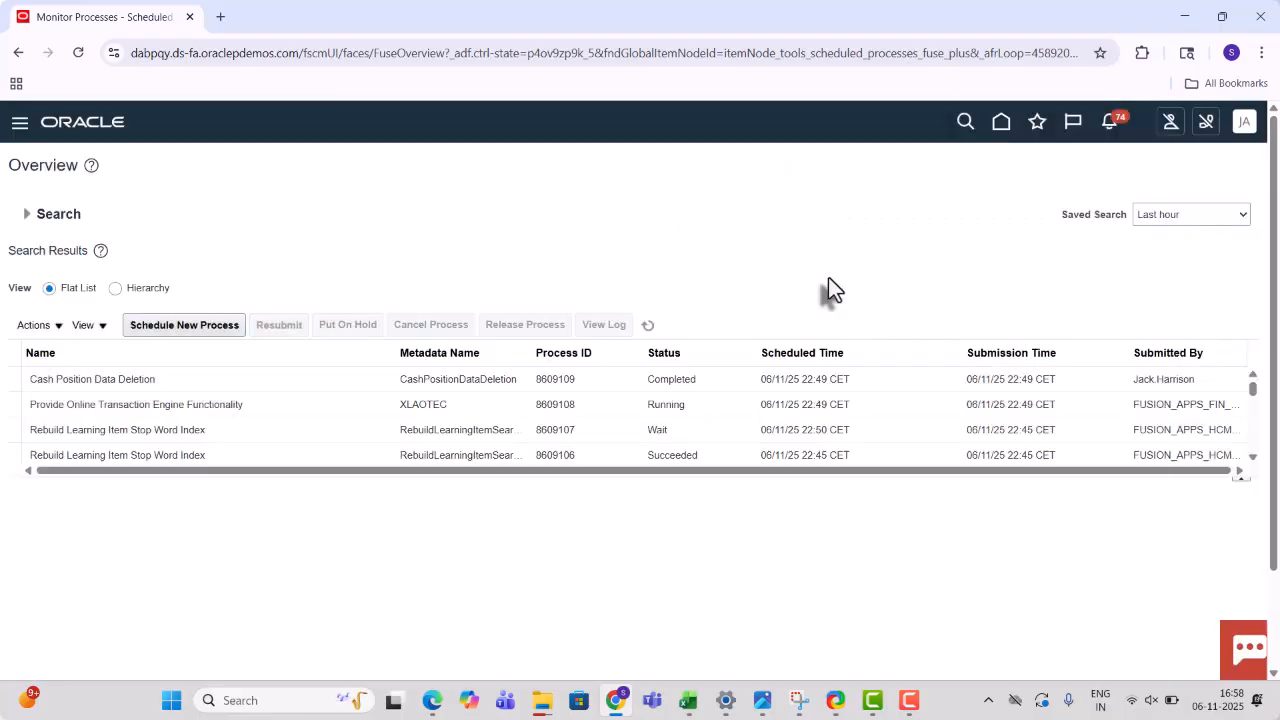
- Refresh the process list until Extraction succeeds and Transfer 8609185 ends with Warning
{"action": "left_click", "coordinate": [647, 326]}
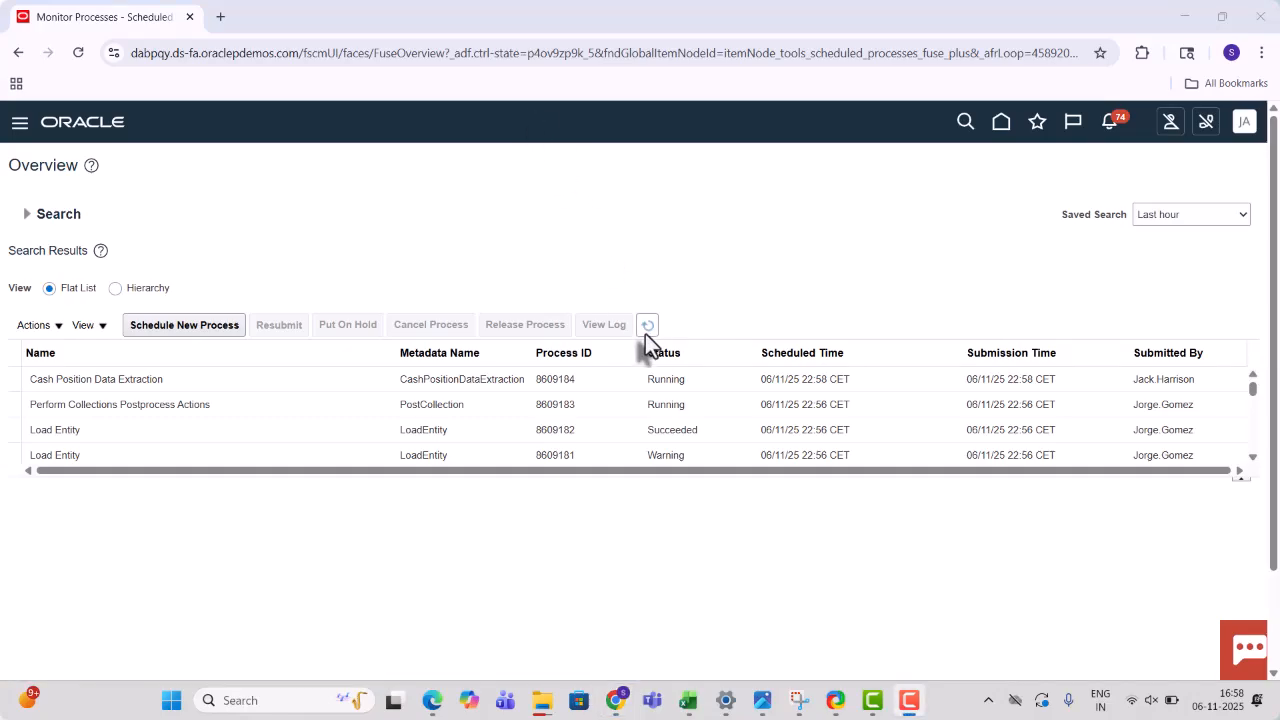
{"action": "left_click", "coordinate": [646, 333]}
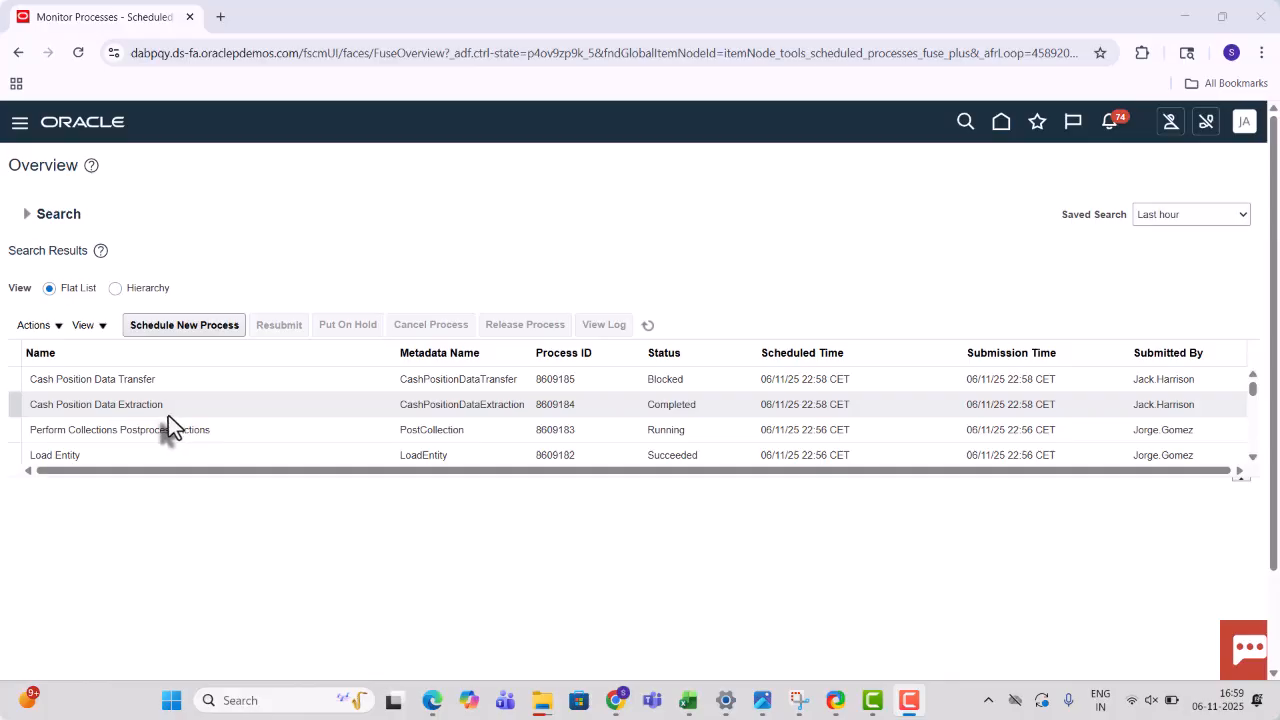
{"action": "left_click", "coordinate": [647, 325]}
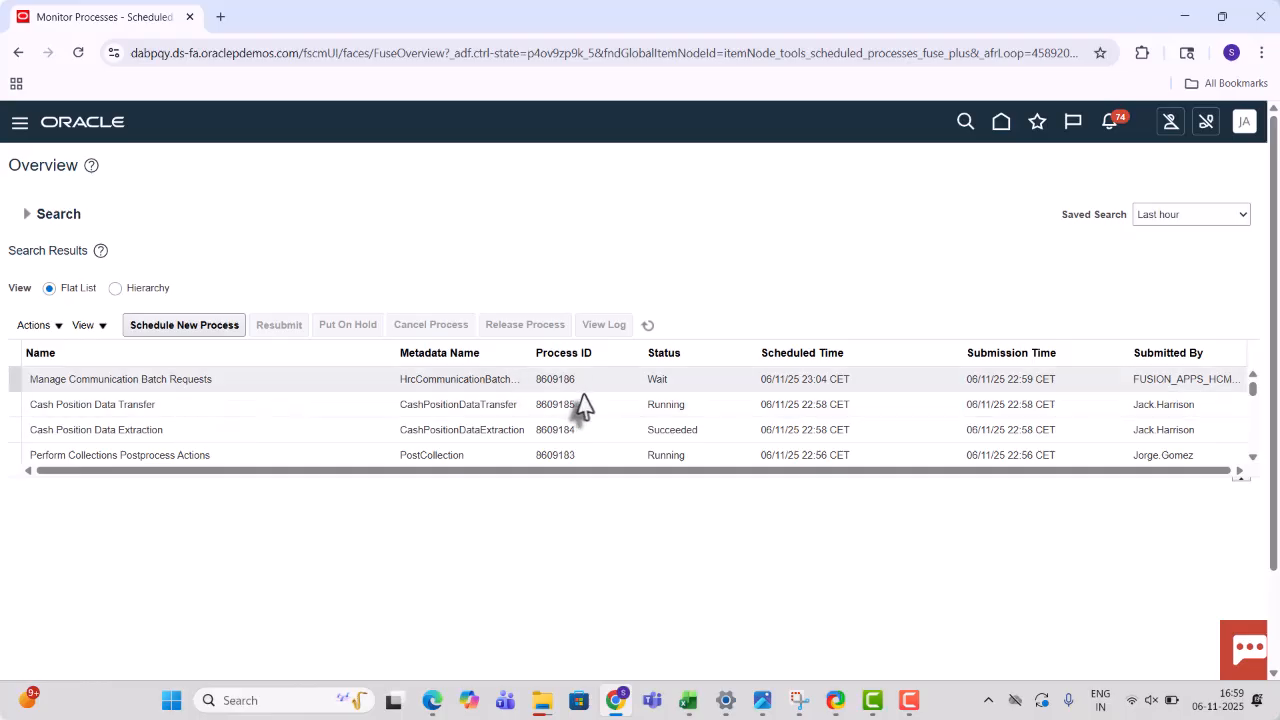
- Download the Cash Position Data Transfer log file ESS_L_8609185
{"action": "left_click", "coordinate": [635, 402]}
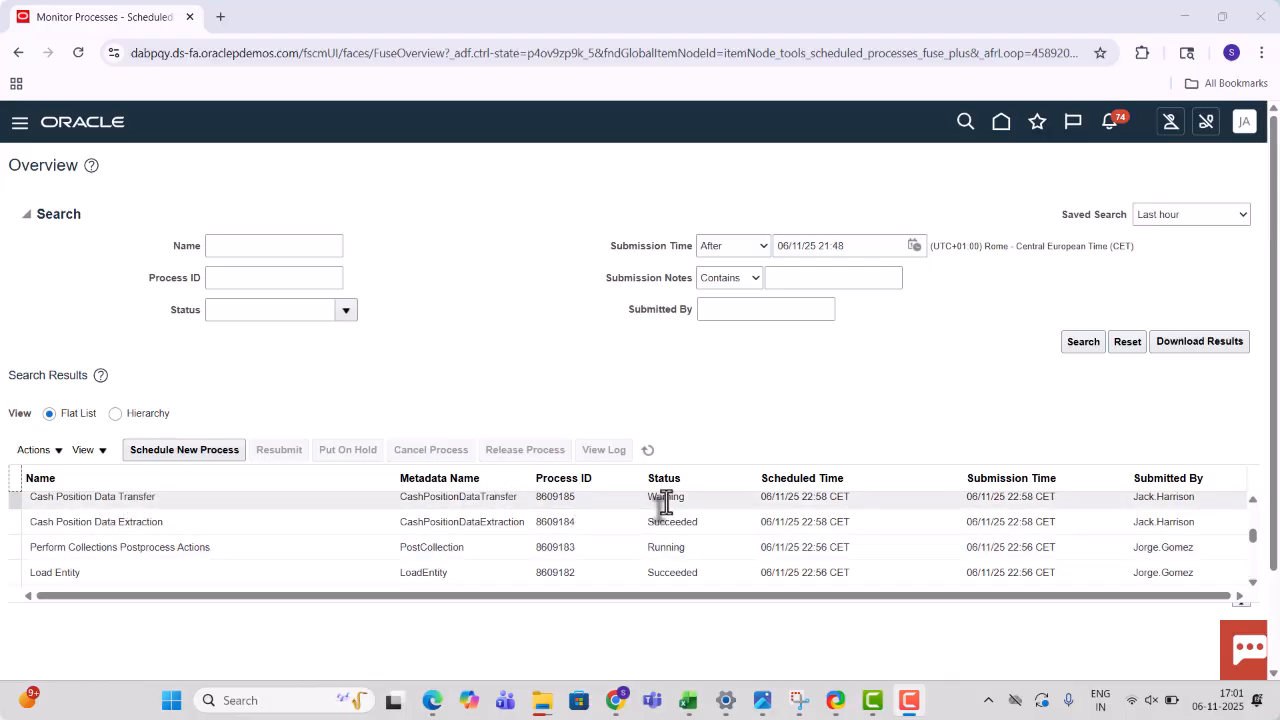
{"action": "left_click", "coordinate": [145, 500]}
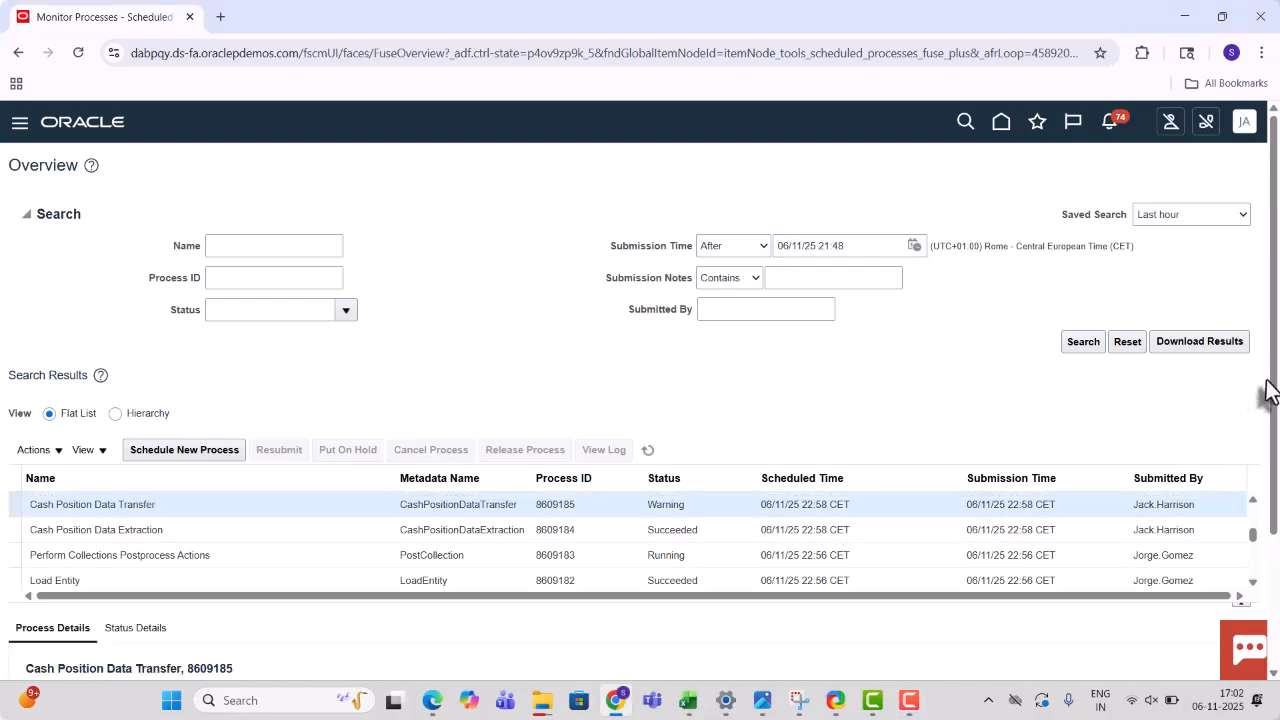
{"action": "left_click_drag", "start_coordinate": [1268, 380], "coordinate": [1275, 564]}
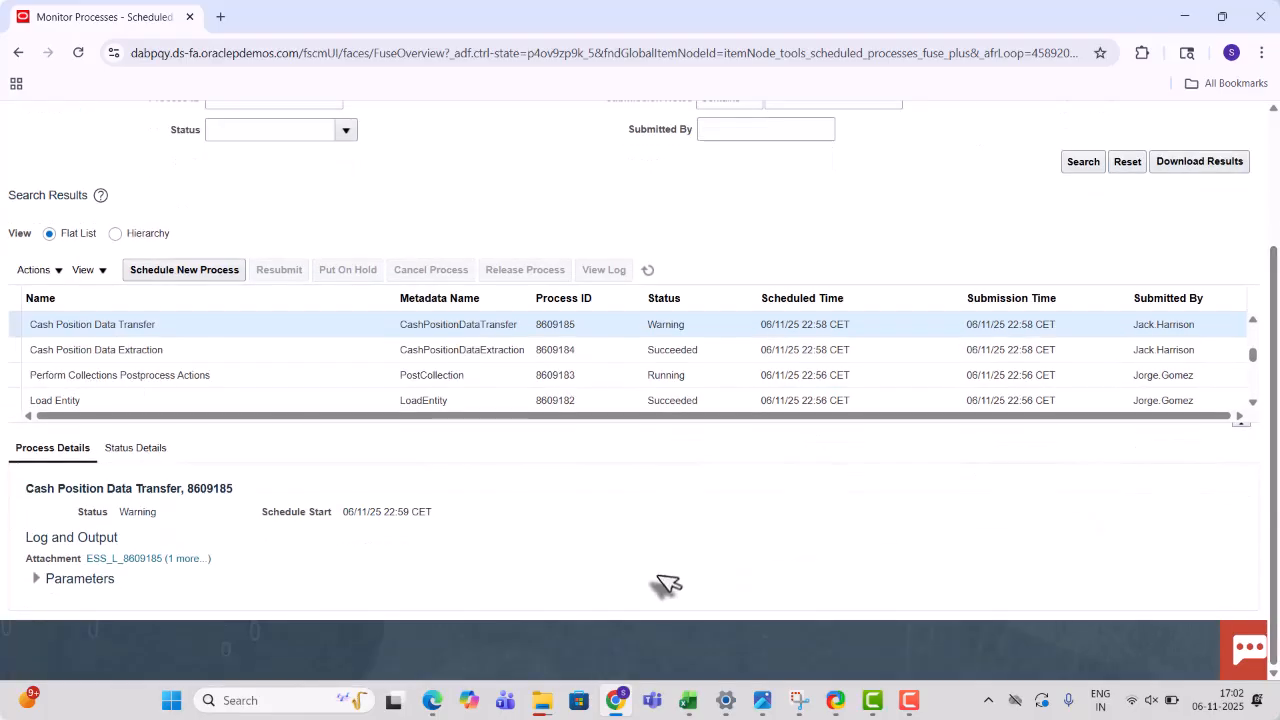
{"action": "left_click", "coordinate": [134, 564]}
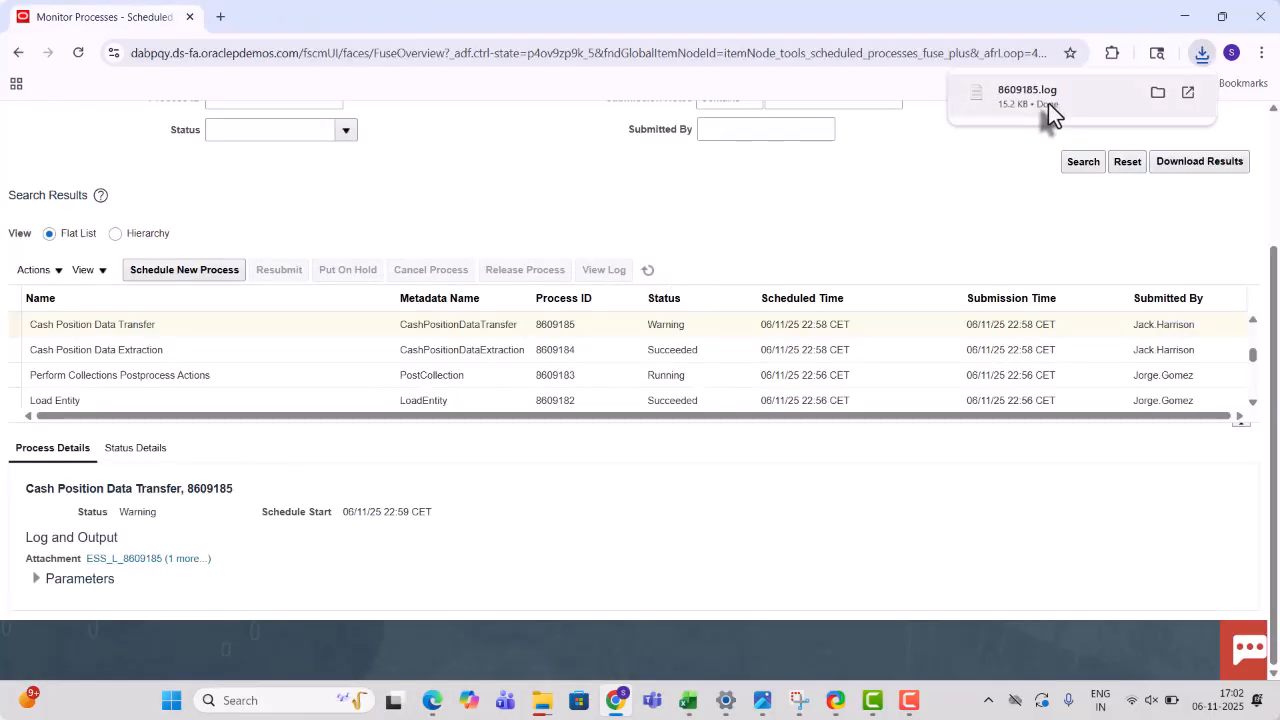
- Read 8609185.log in Notepad, highlighting the missing IND to USD conversion-rate error for 2025-11-01 to 2025-11-06
{"action": "left_click", "coordinate": [1048, 103]}
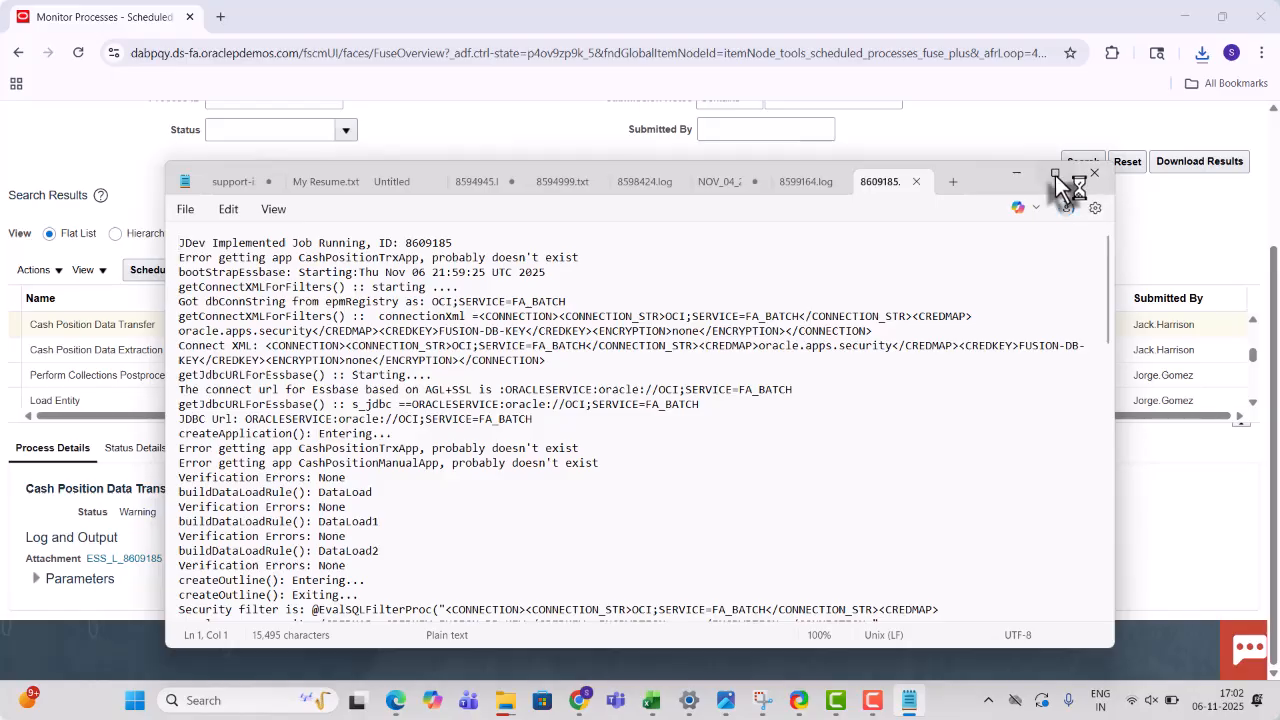
{"action": "left_click", "coordinate": [1055, 175]}
{"action": "left_click_drag", "start_coordinate": [1272, 178], "coordinate": [1275, 692]}
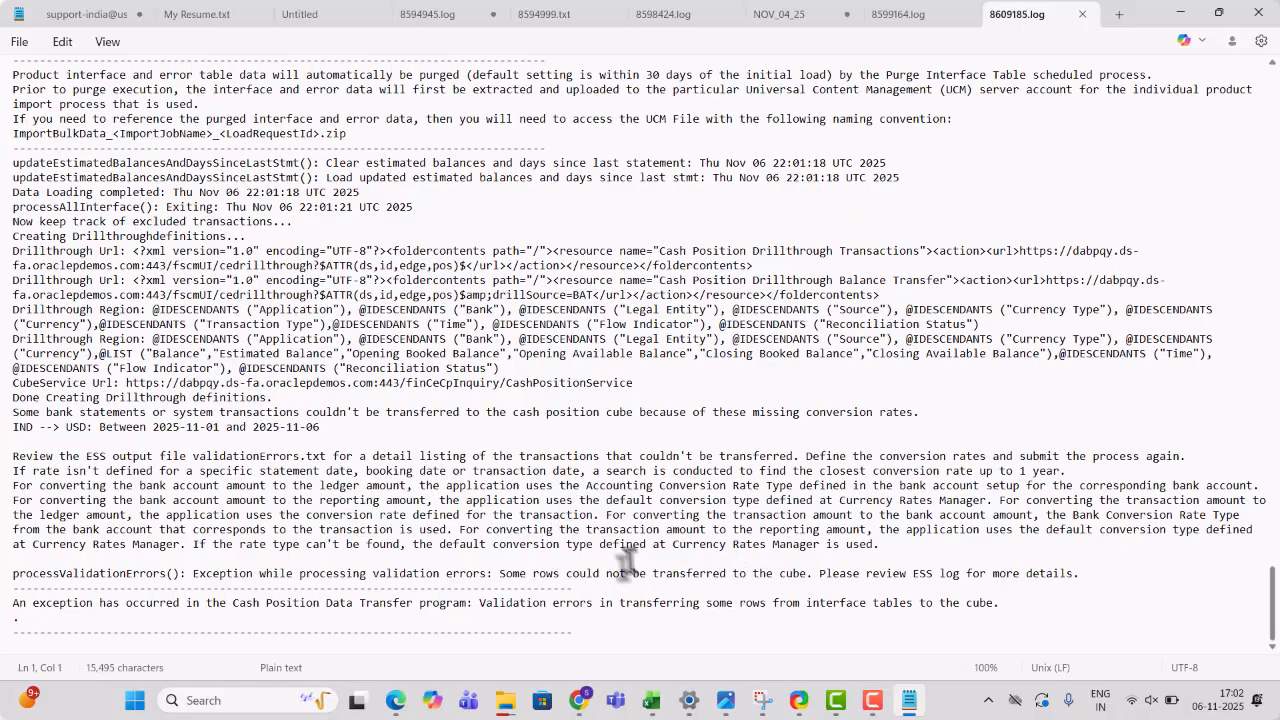
{"action": "left_click", "coordinate": [589, 418]}
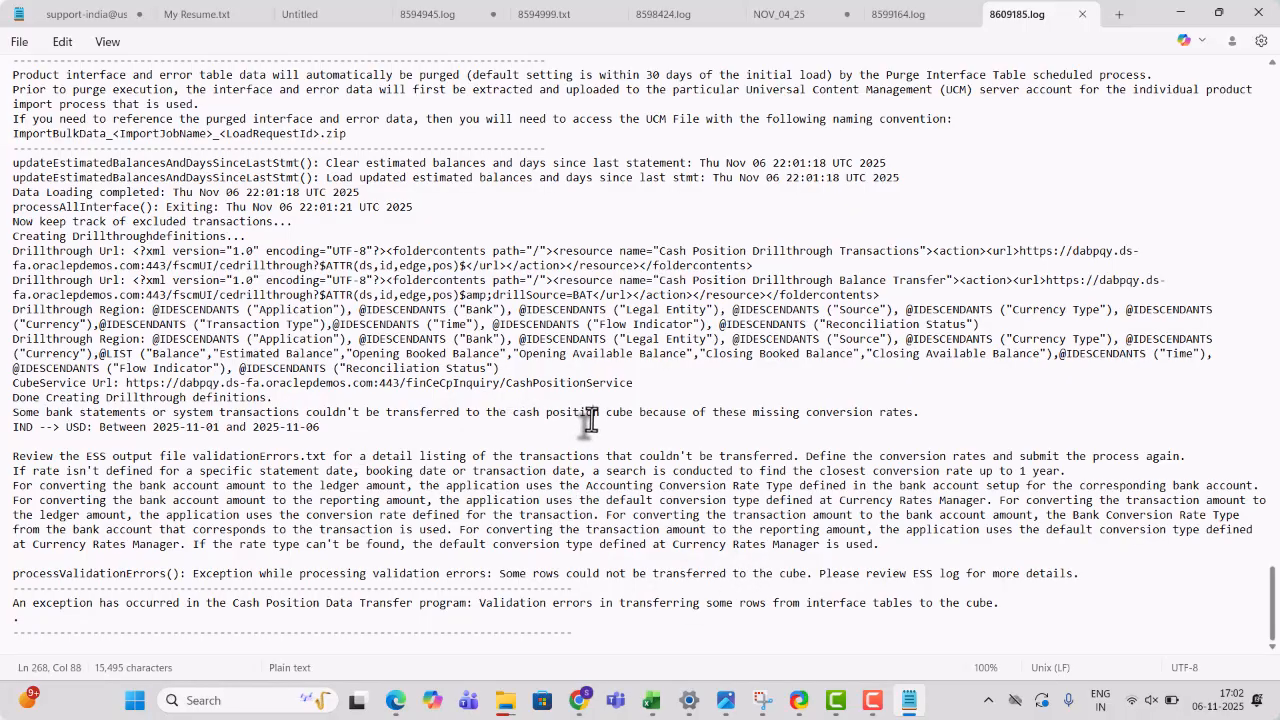
{"action": "left_click_drag", "start_coordinate": [948, 420], "coordinate": [612, 412]}
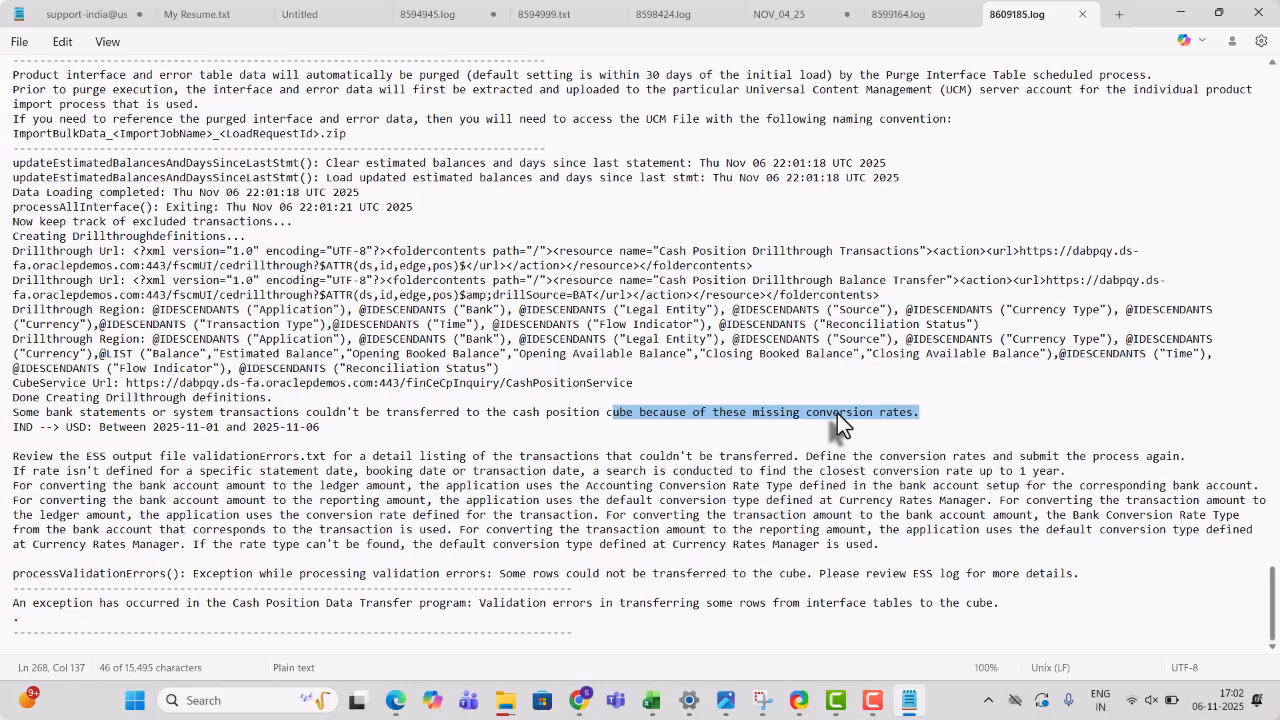
{"action": "left_click", "coordinate": [1178, 16]}
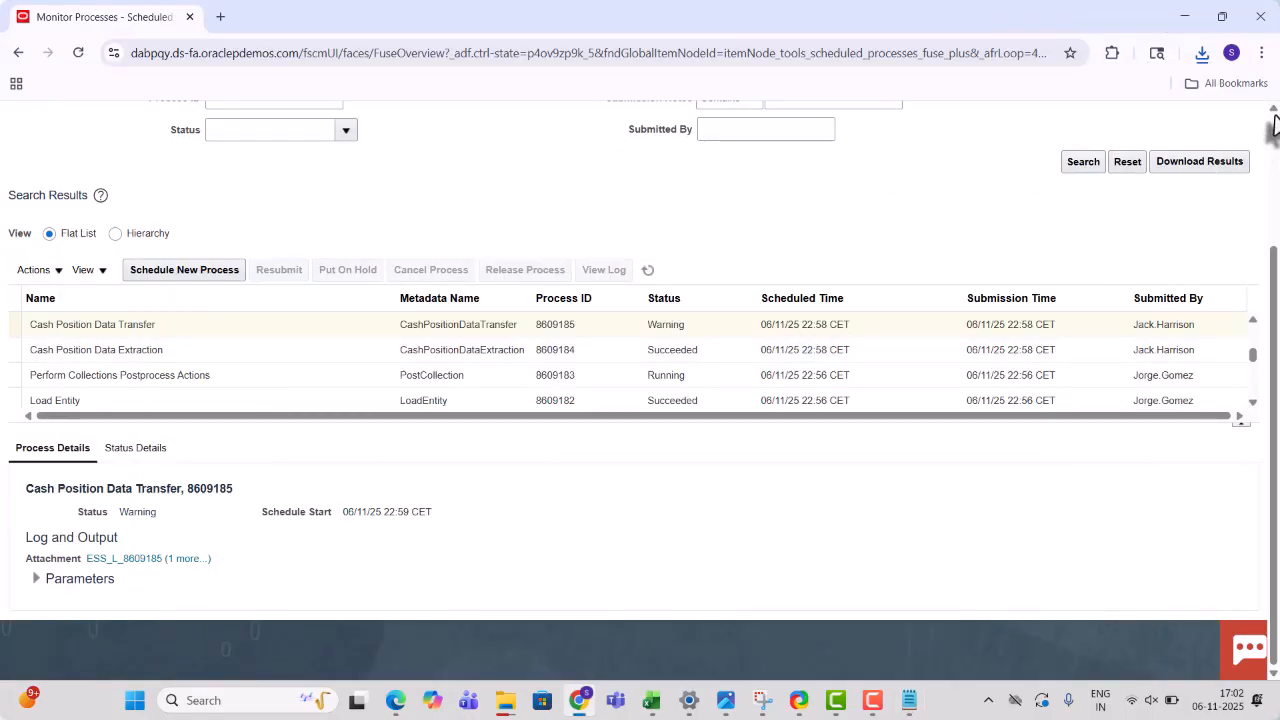
- Go to Cash Balances under Cash Management and select the BofA-2869 account ($50,00 against $100 000,00 target)
{"action": "scroll", "coordinate": [1275, 150], "scroll_direction": "up", "scroll_amount": 1}
{"action": "scroll", "coordinate": [1276, 150], "scroll_direction": "up", "scroll_amount": 2}
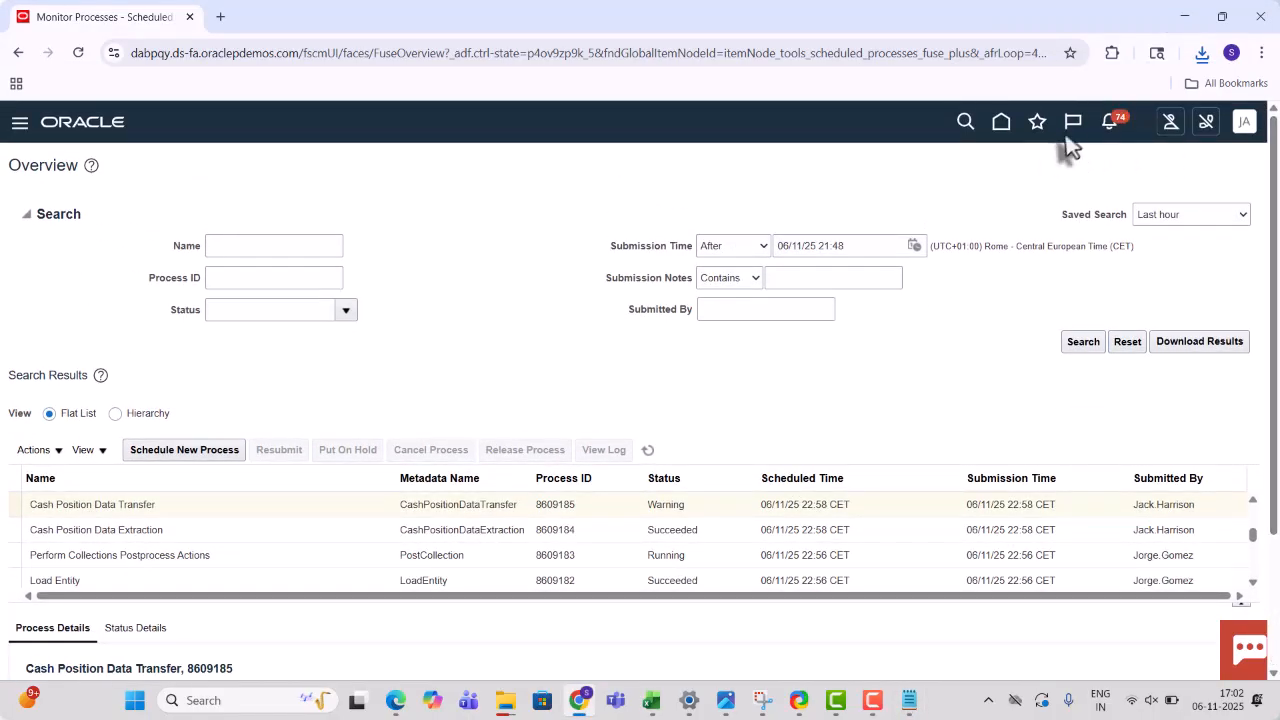
{"action": "left_click", "coordinate": [1003, 136]}
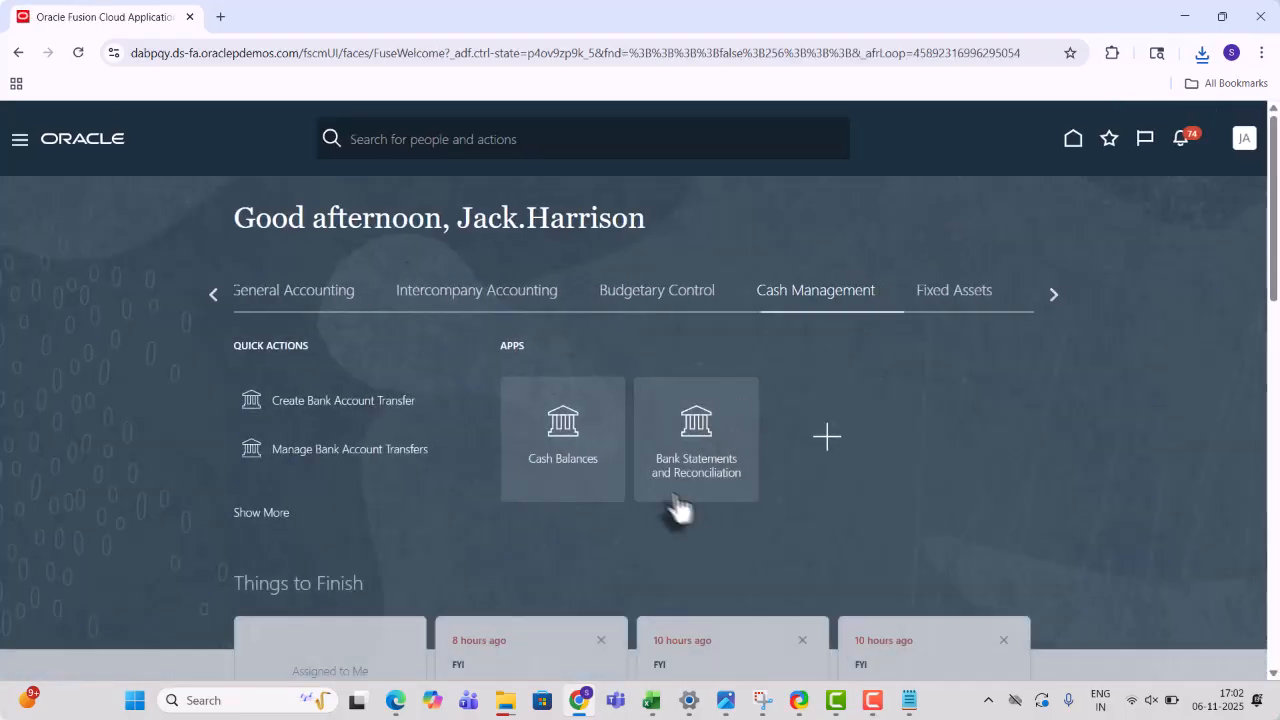
{"action": "left_click", "coordinate": [560, 452]}
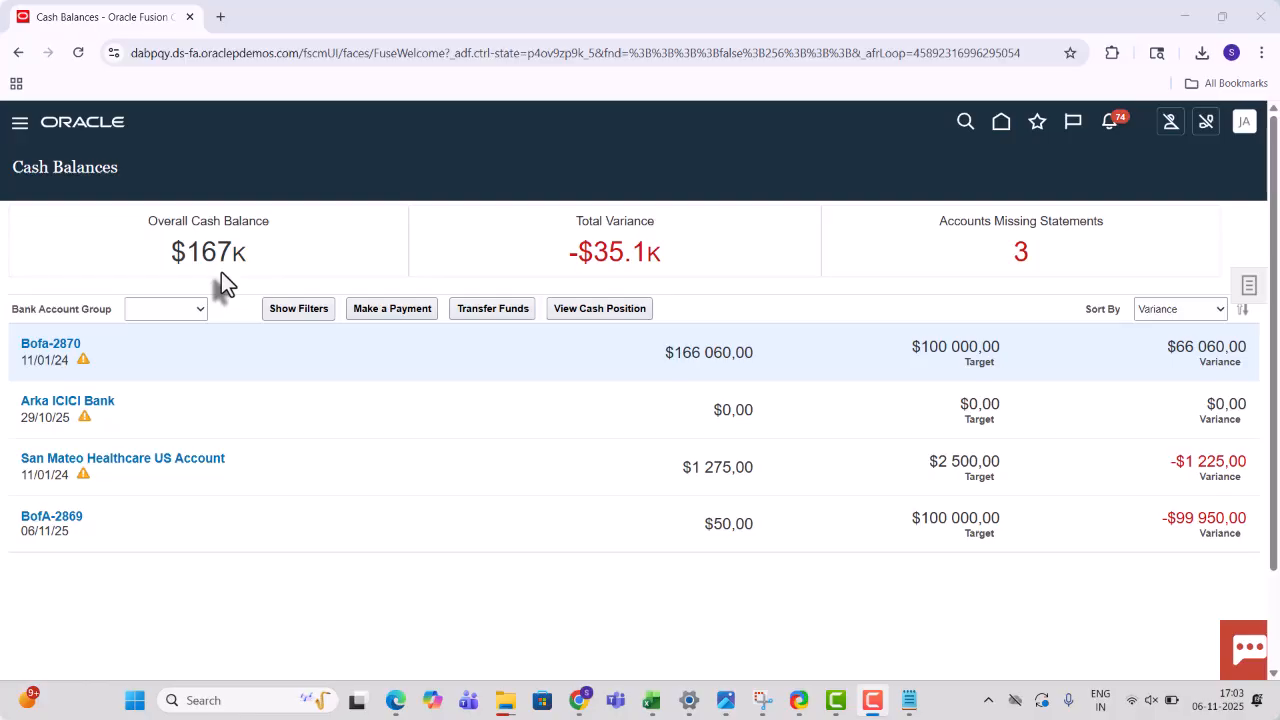
{"action": "left_click", "coordinate": [50, 522]}
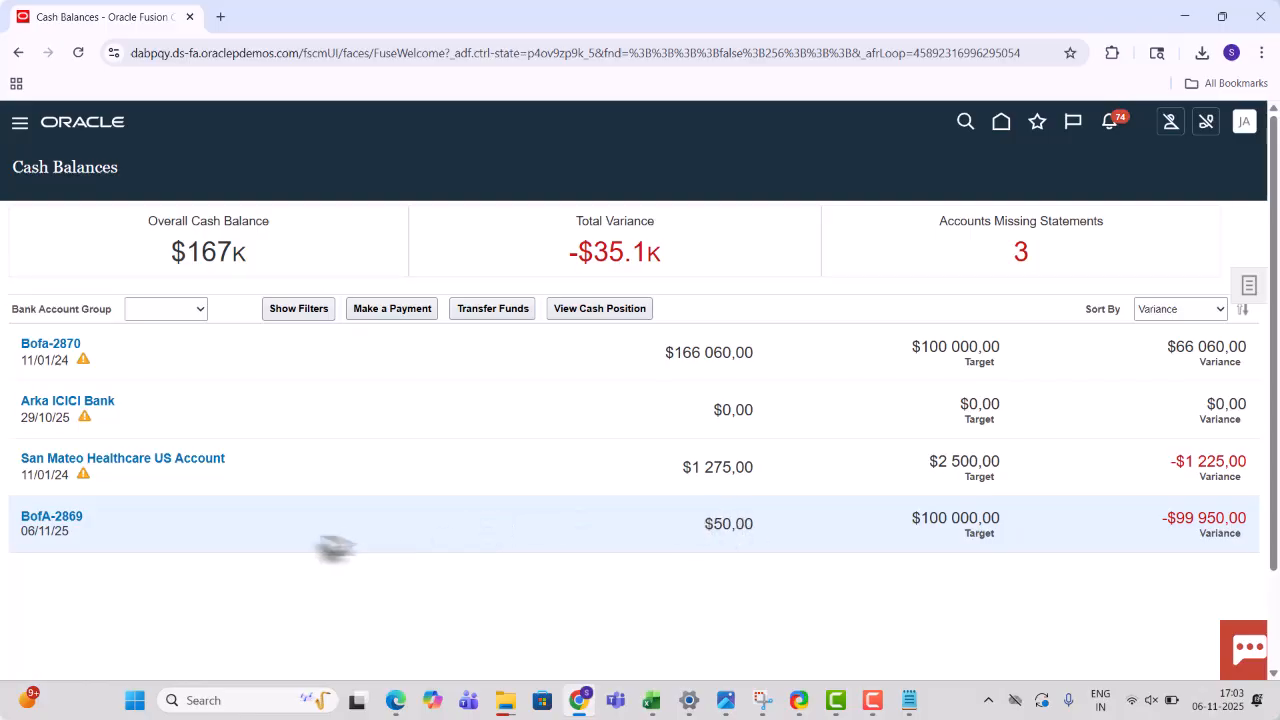
- View BofA-2869's cash position, expanding inflow 308,00 and outflow 5,00 into external and intraday transactions
{"action": "left_click", "coordinate": [583, 311]}
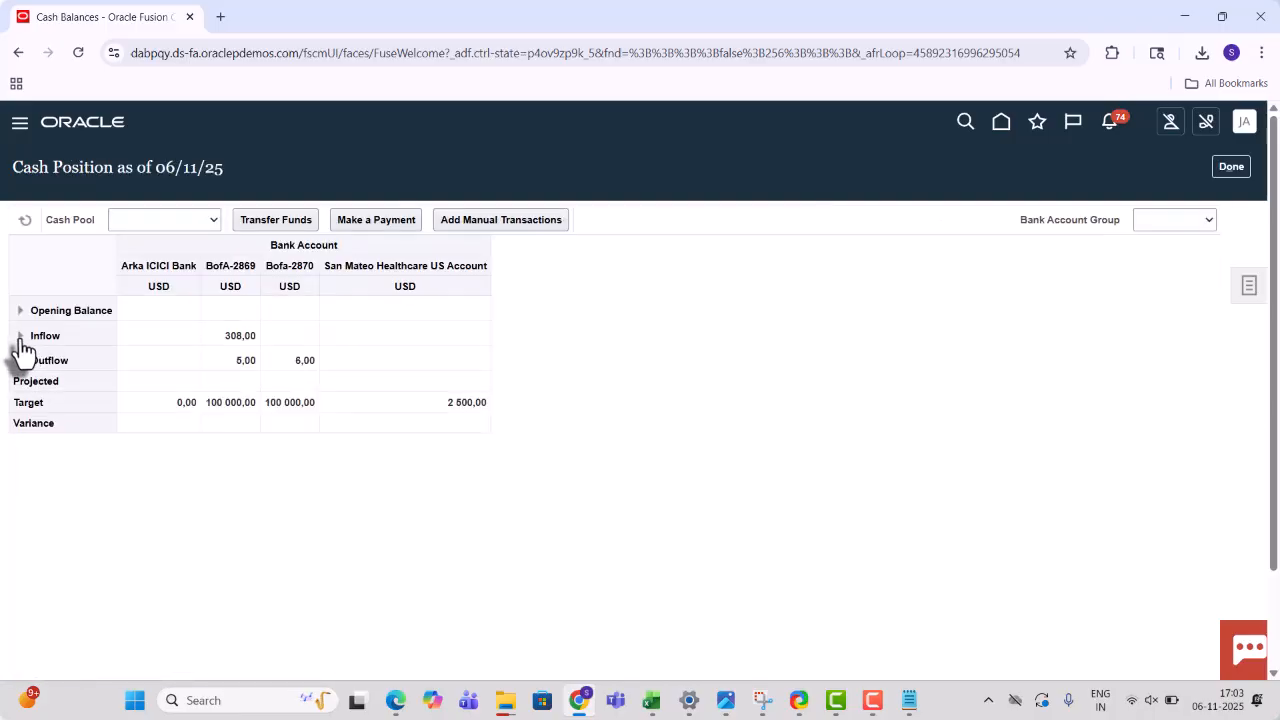
{"action": "left_click", "coordinate": [19, 338]}
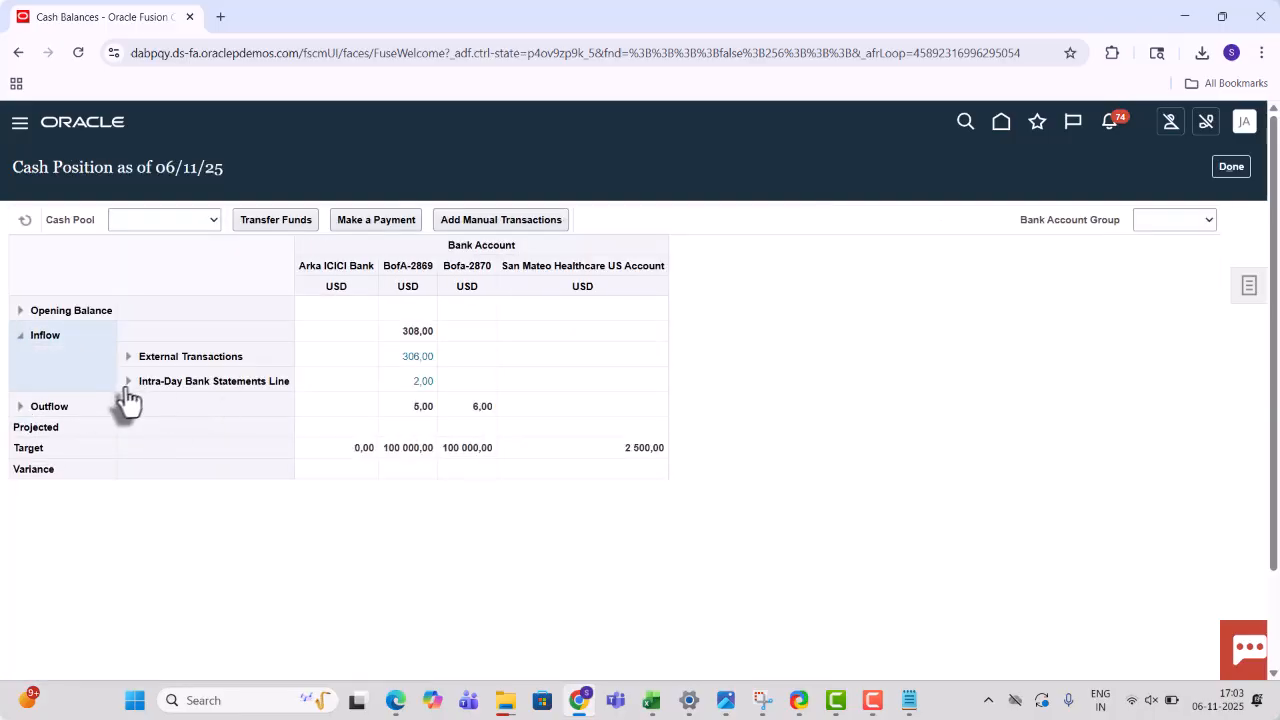
{"action": "left_click", "coordinate": [20, 407]}
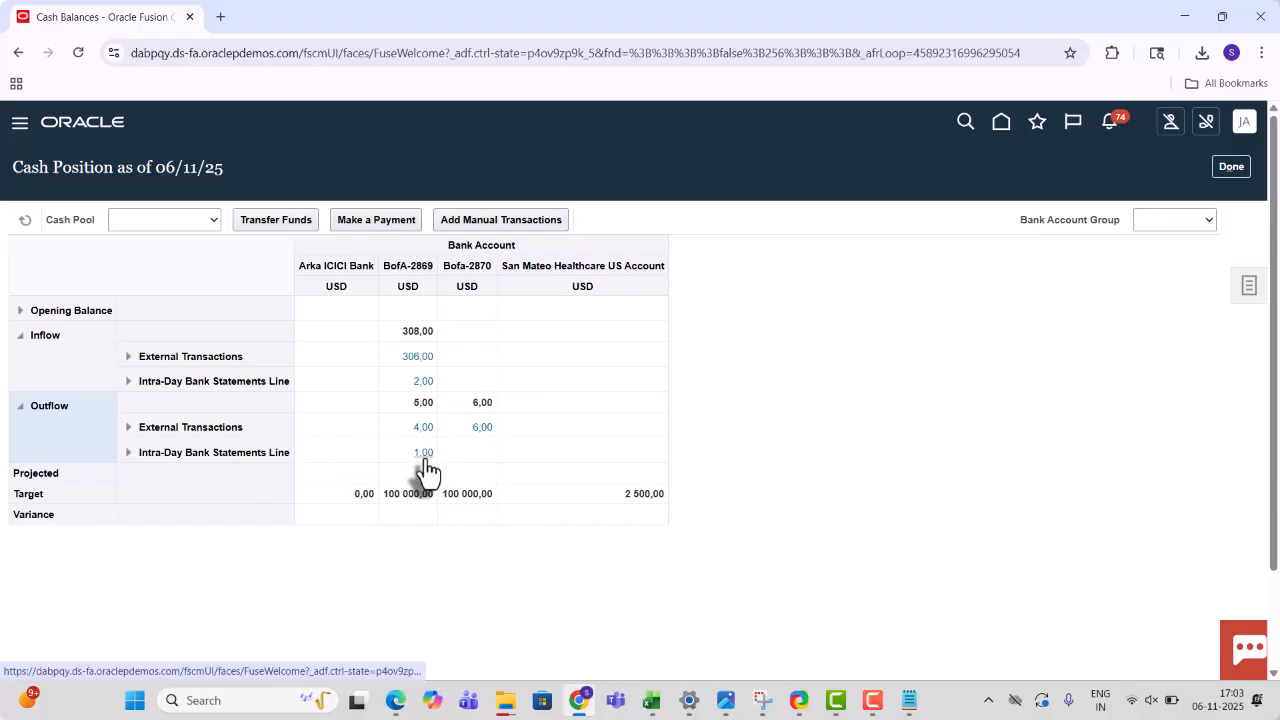
{"action": "left_click", "coordinate": [128, 430]}
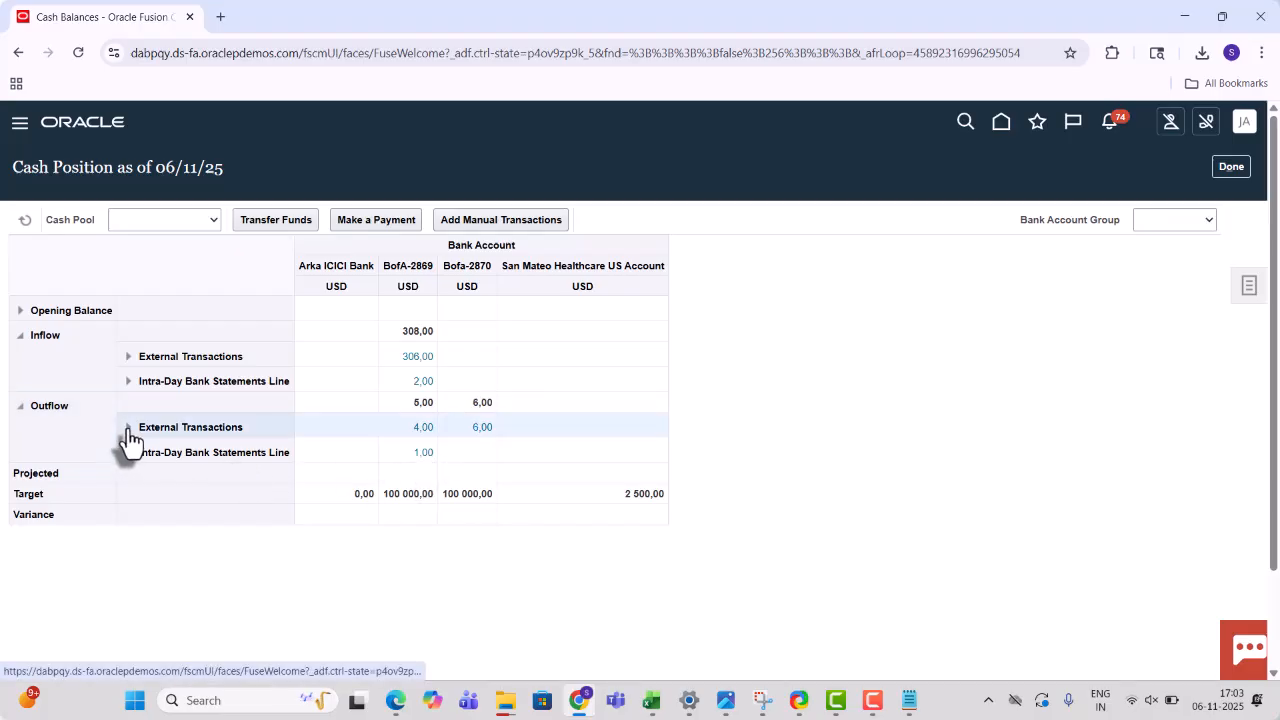
{"action": "left_click", "coordinate": [128, 356]}
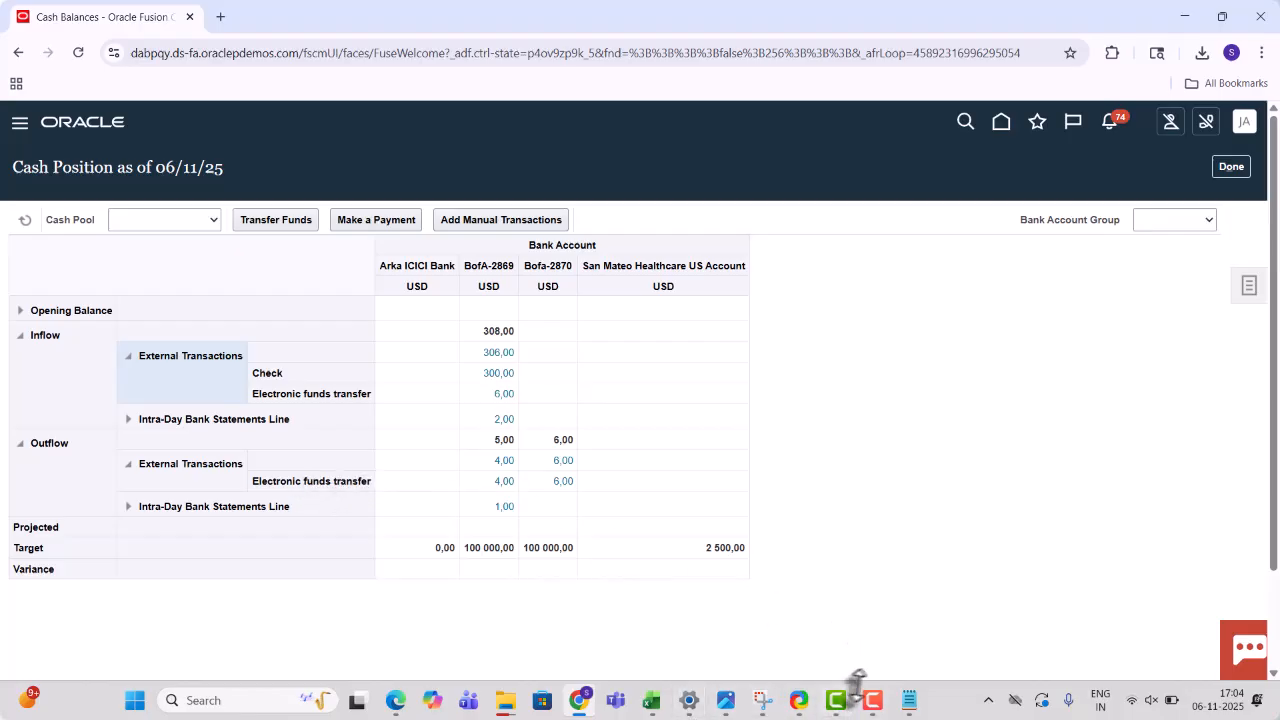
{"action": "left_click", "coordinate": [651, 708]}
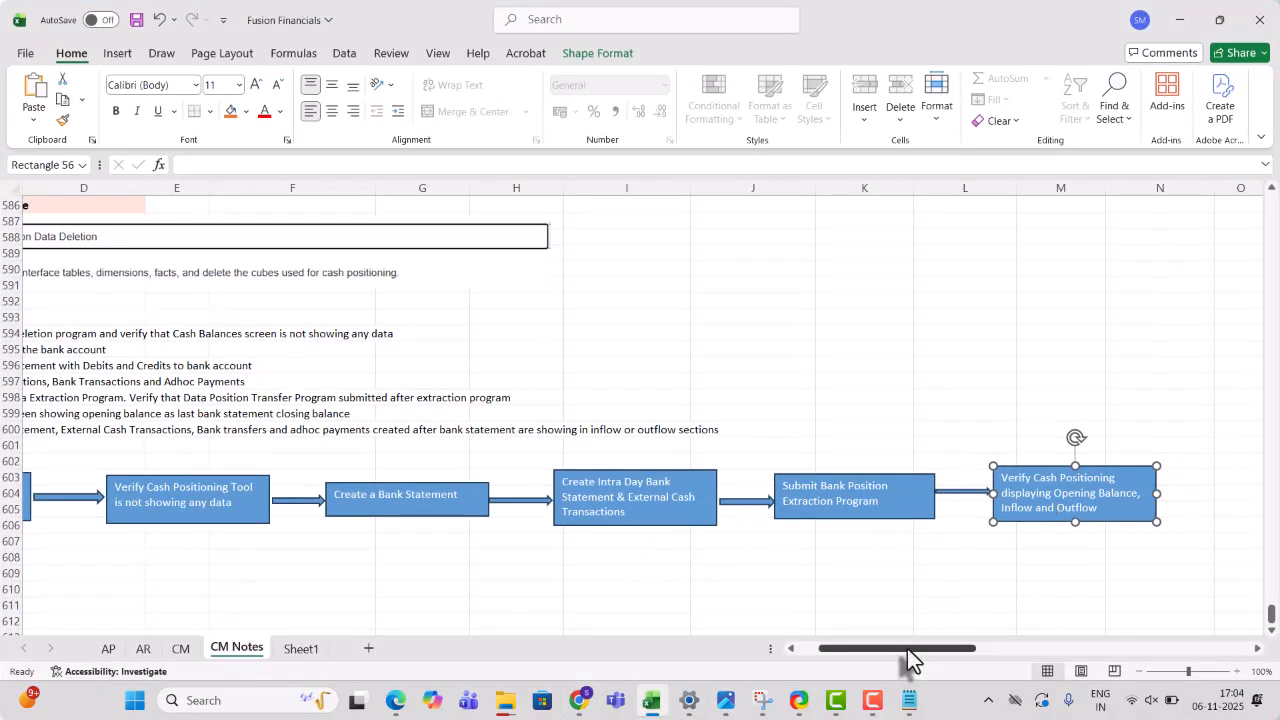
{"action": "left_click_drag", "start_coordinate": [908, 650], "coordinate": [878, 650]}
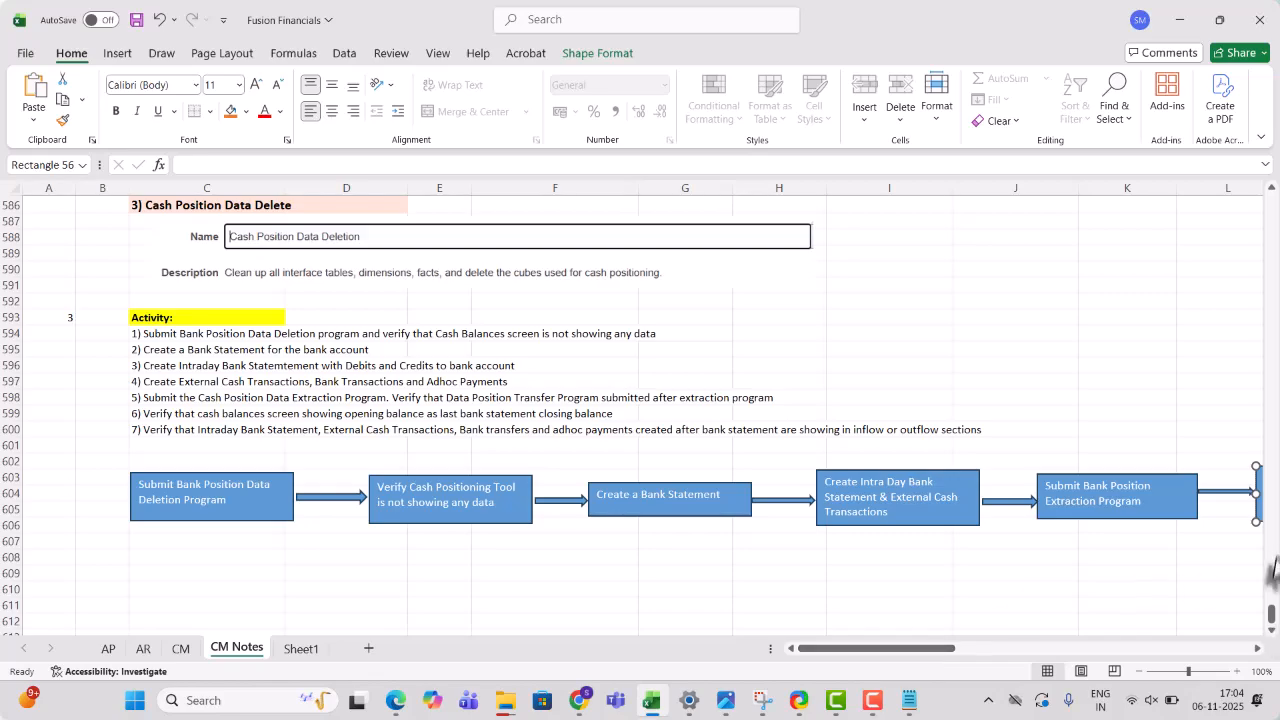
{"action": "scroll", "coordinate": [1270, 550], "scroll_direction": "up", "scroll_amount": 8}
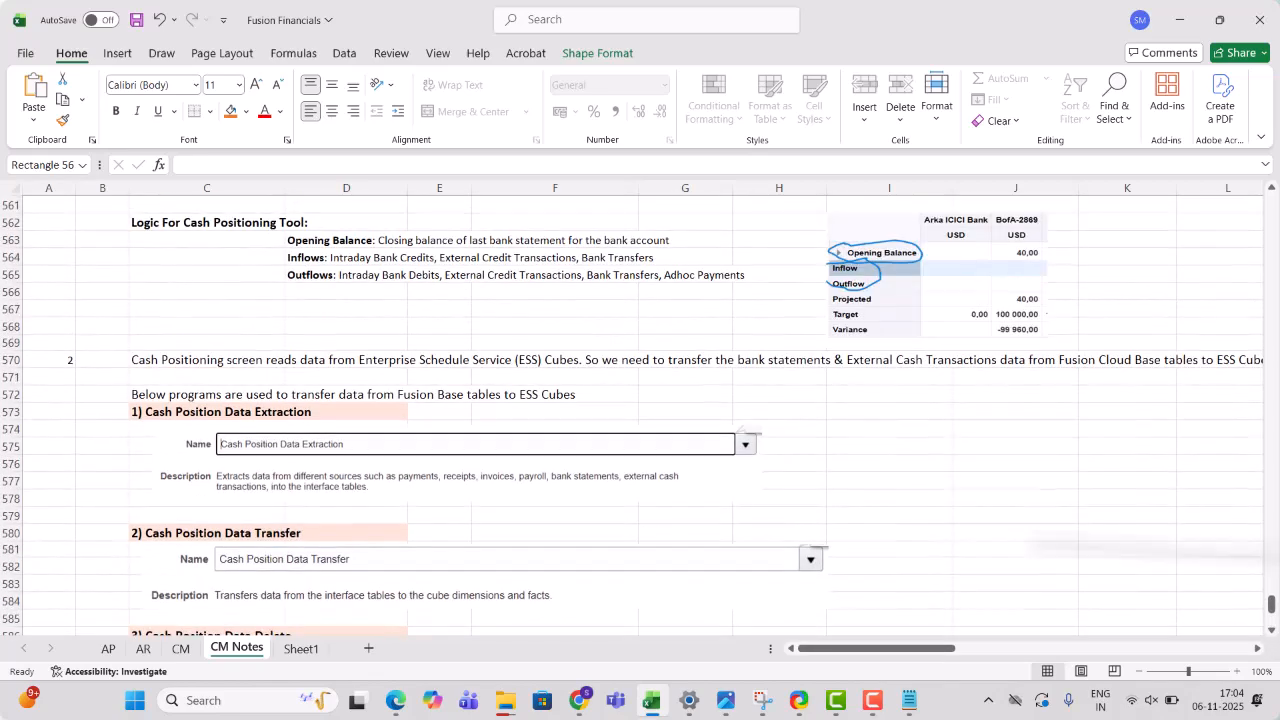
{"action": "left_click", "coordinate": [340, 410]}
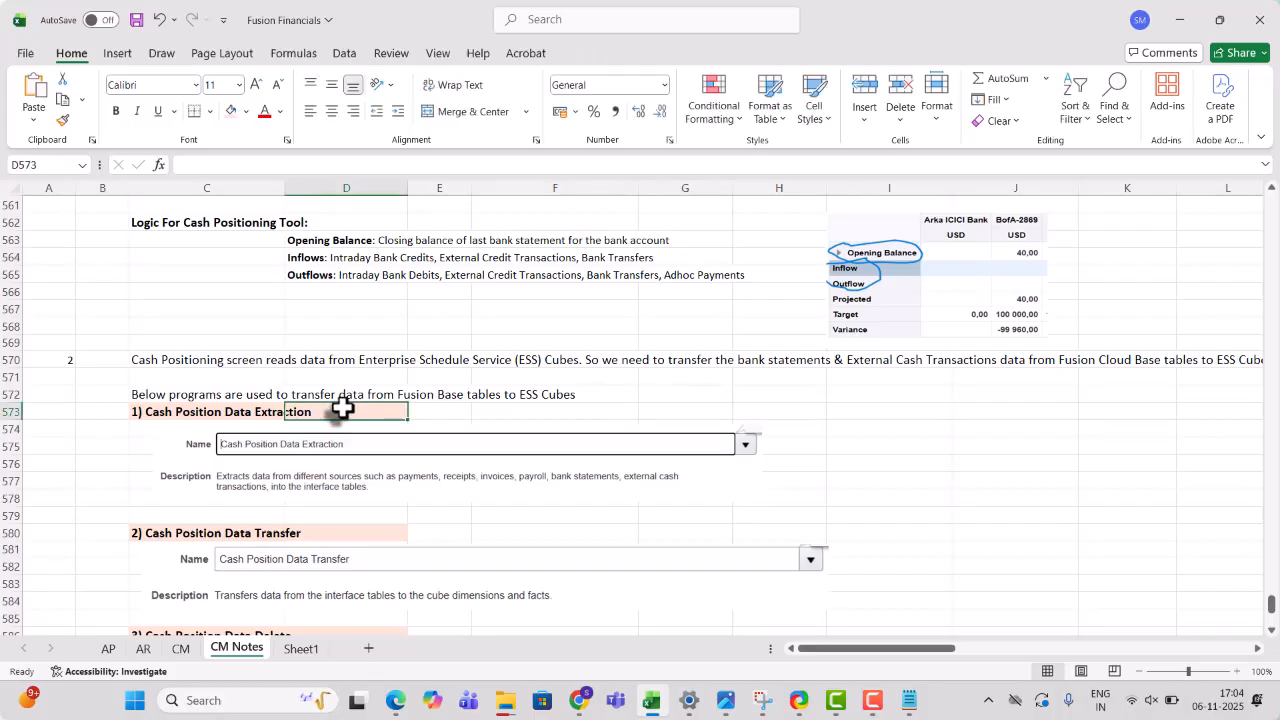